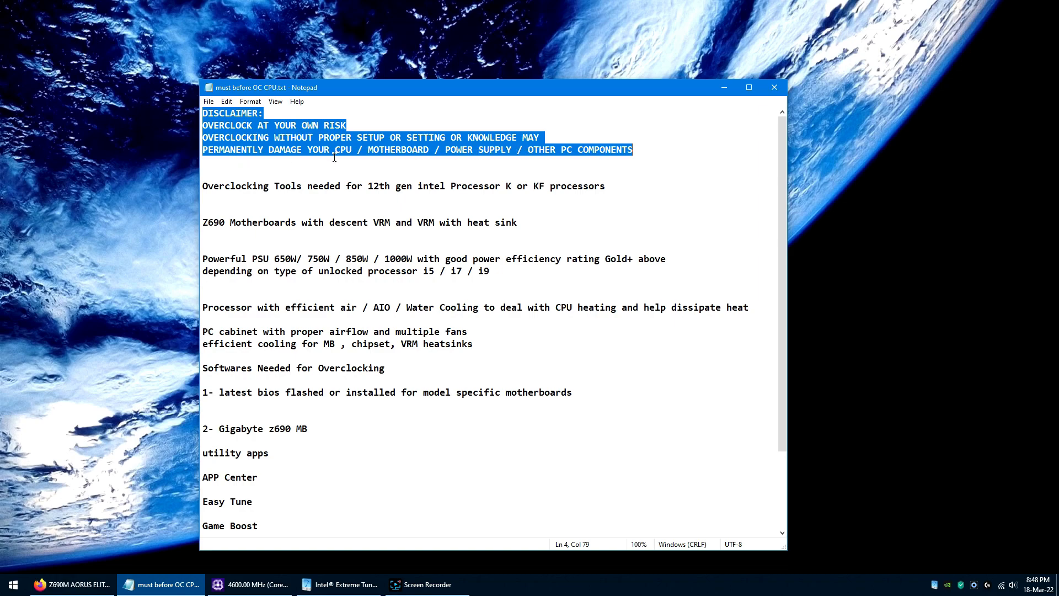
Step: Review the notes on the processor, Z690 motherboard, power supply and CPU cooling needed for overclocking, highlighting each entry
click(202, 186)
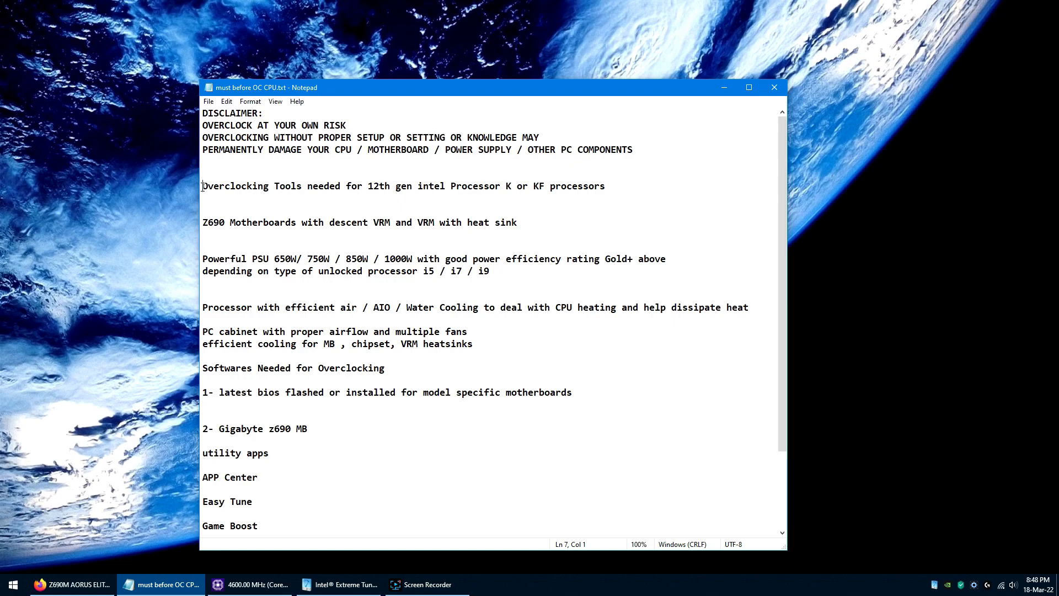
drag(202, 186, 614, 186)
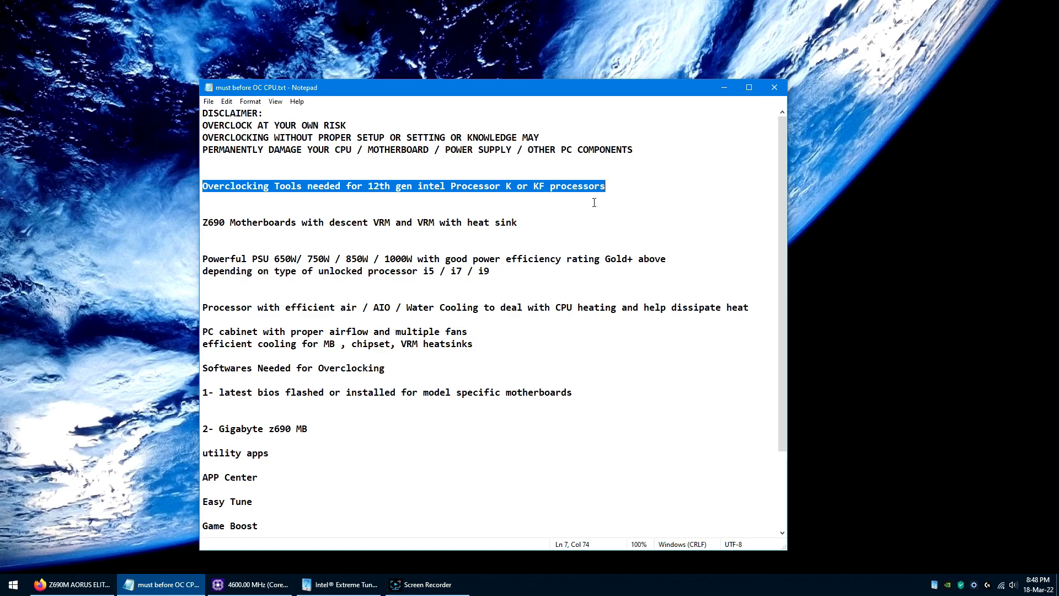
click(620, 187)
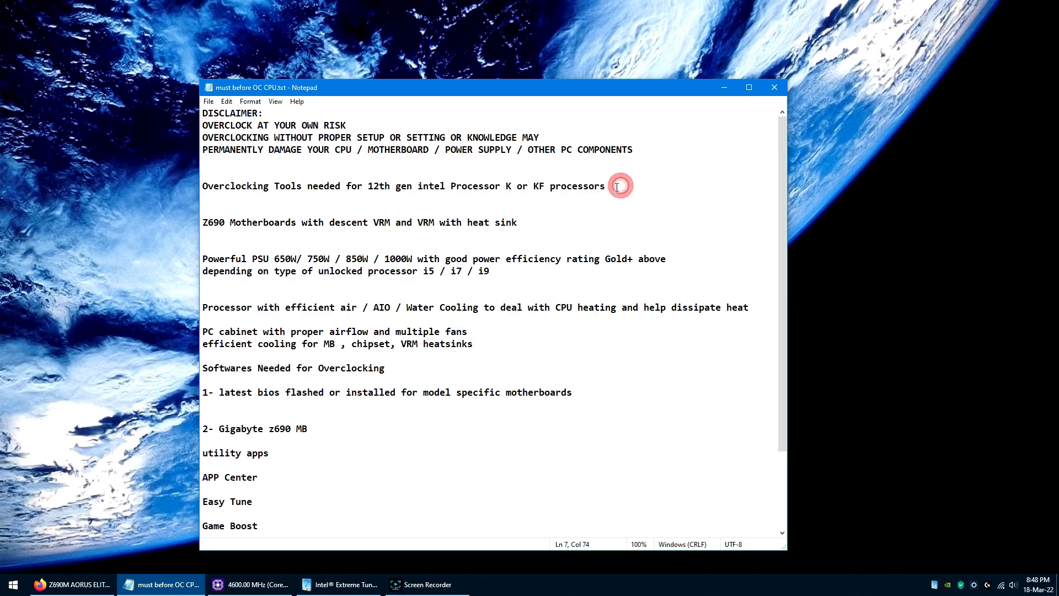
drag(203, 223, 524, 222)
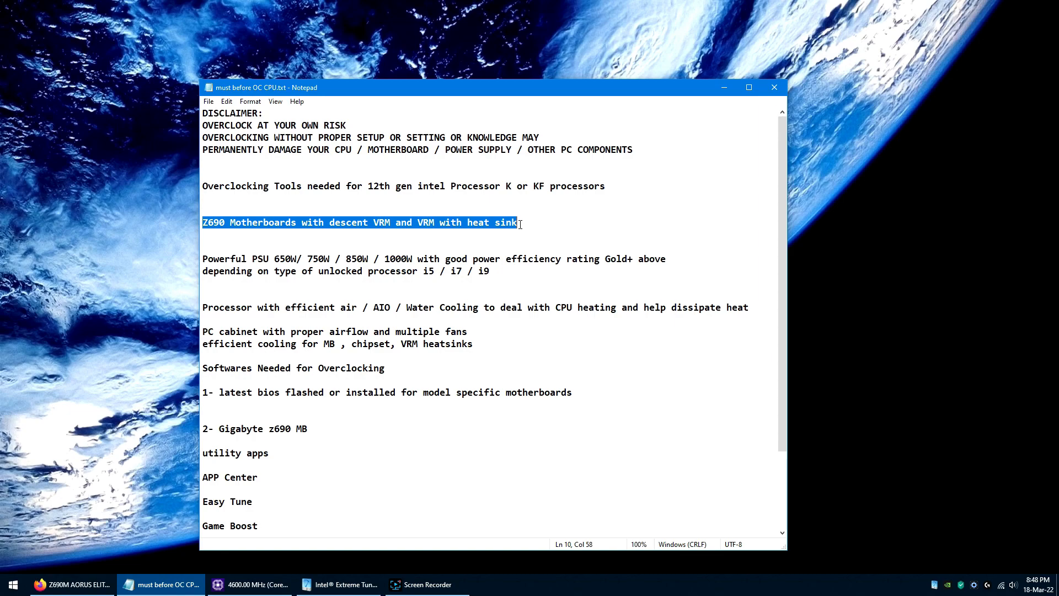
click(520, 224)
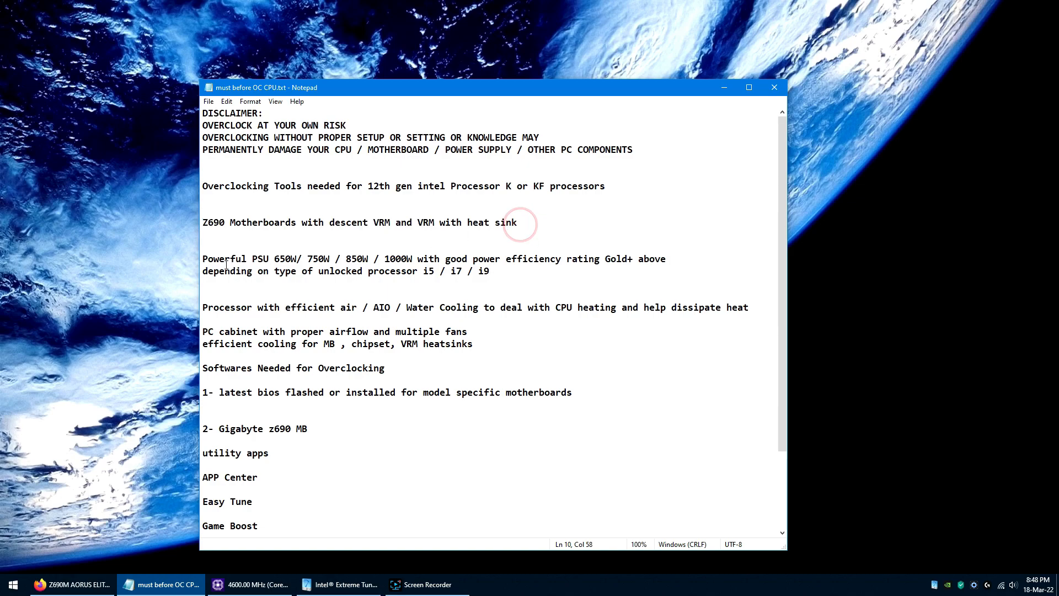
drag(202, 259, 495, 282)
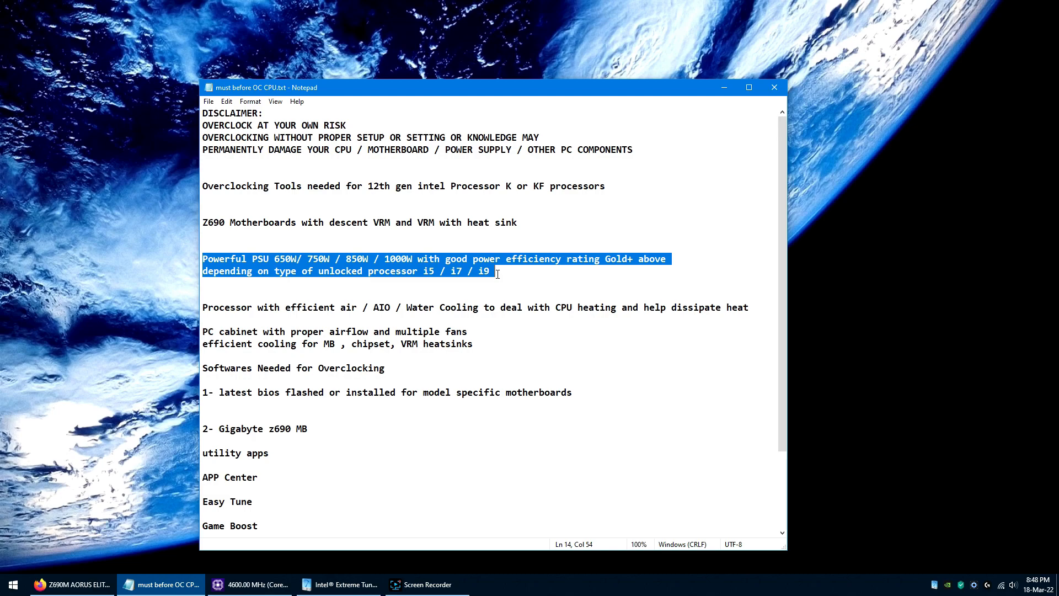
click(498, 274)
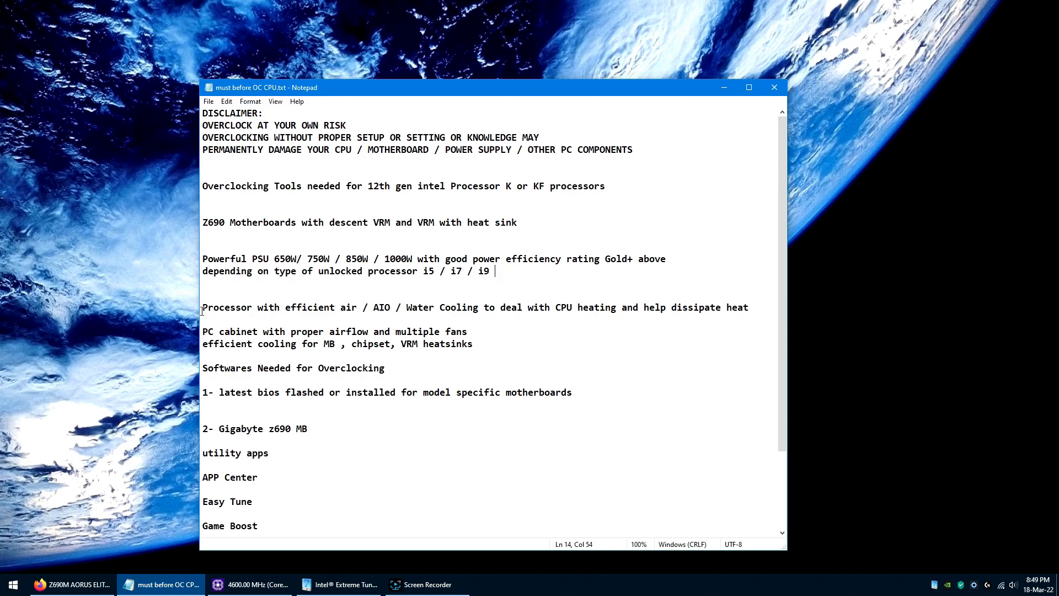
drag(202, 309, 748, 307)
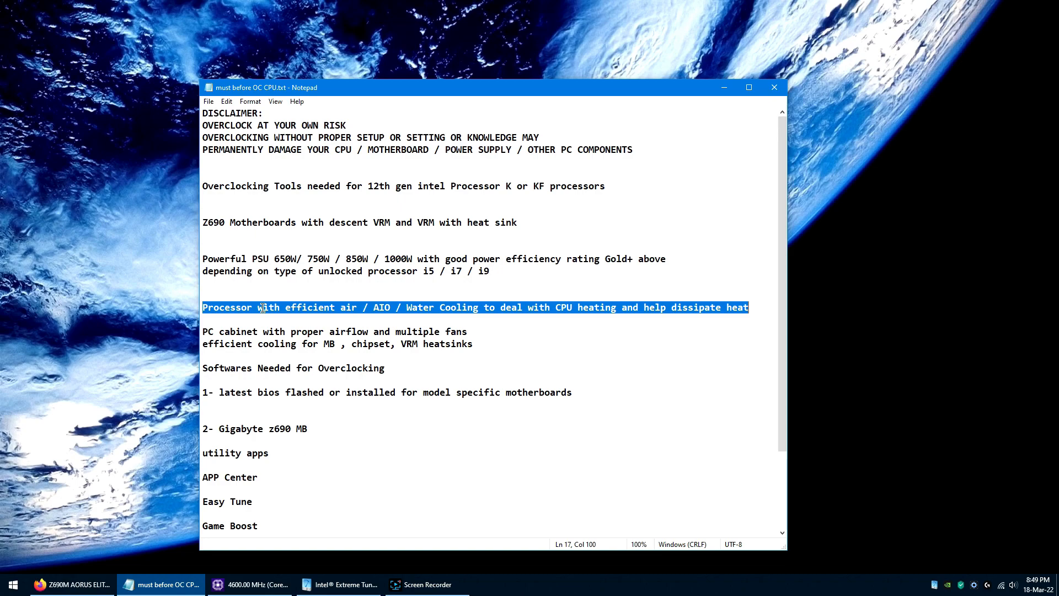
click(297, 316)
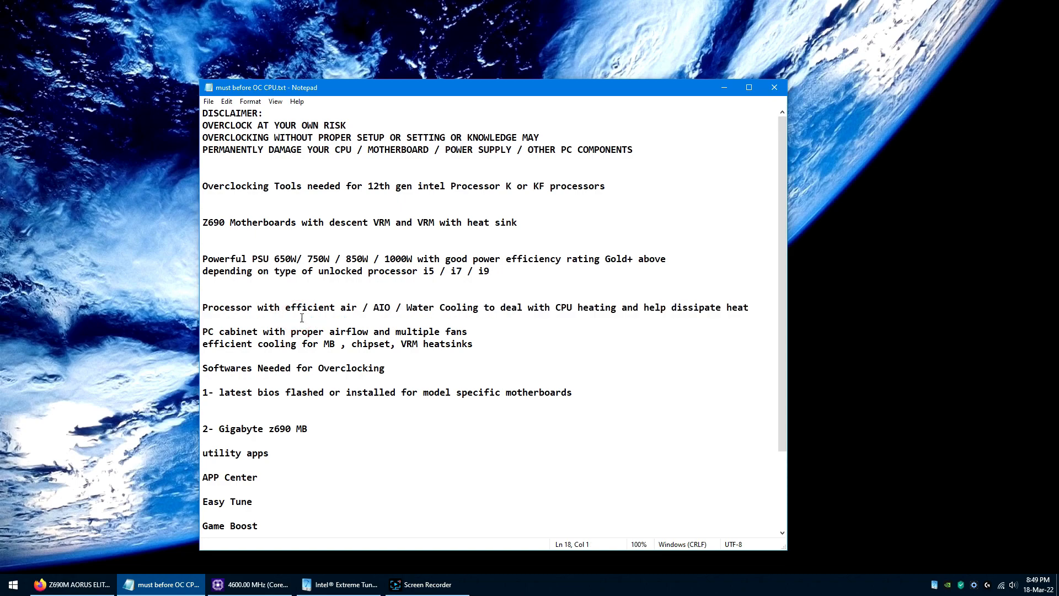
Step: Add the line "Good thermal conductivity thermal paste" below the processor cooling entry and save the file
click(760, 307)
key(Return)
key(Return)
text(GO)
key(BackSpace)
text(OO)
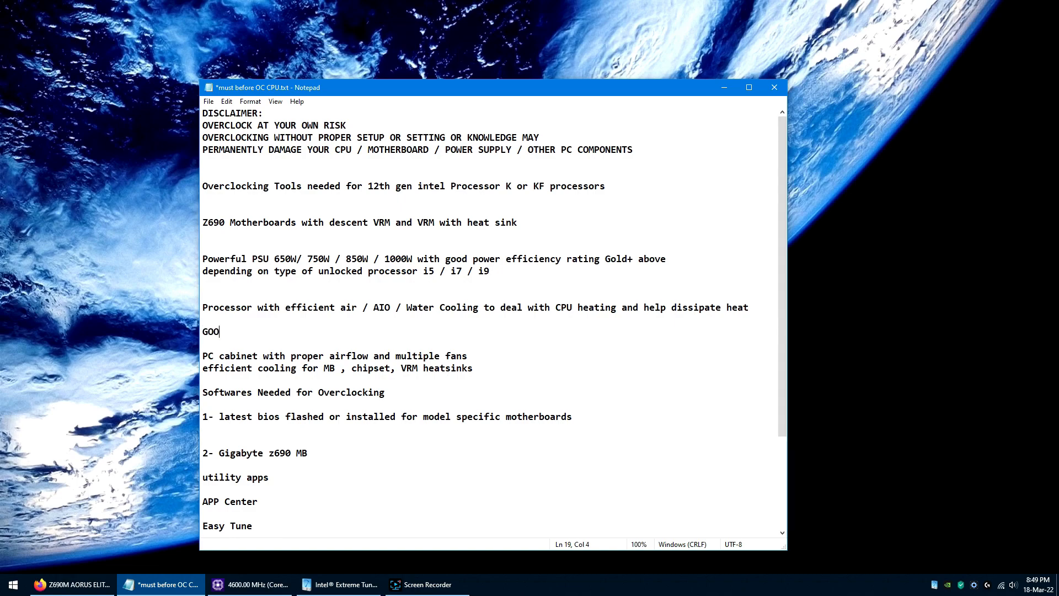
key(BackSpace)
key(BackSpace)
text(ood thermal conducti)
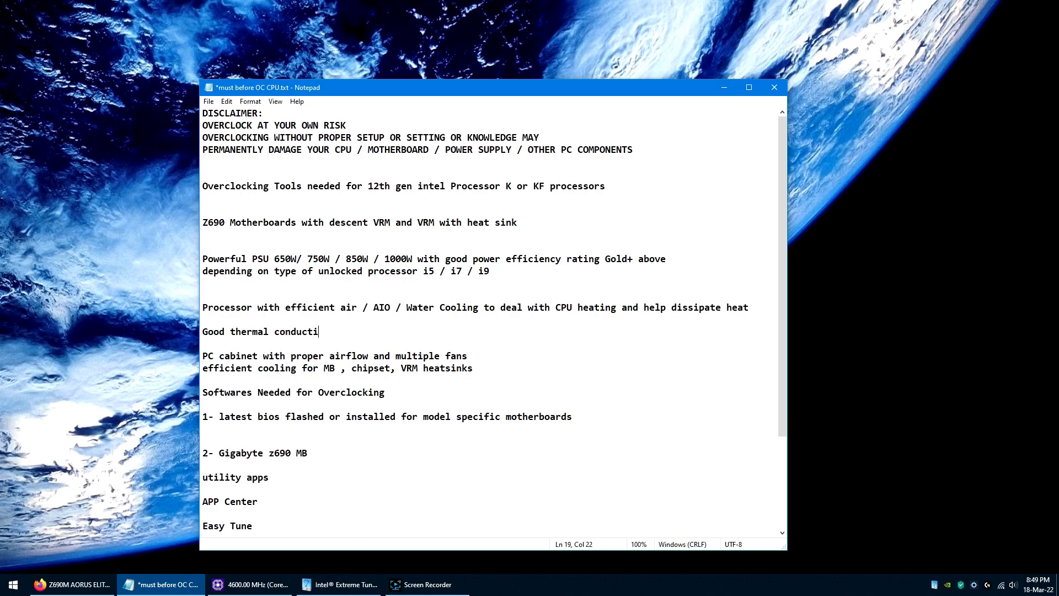
text(vity thermal paste)
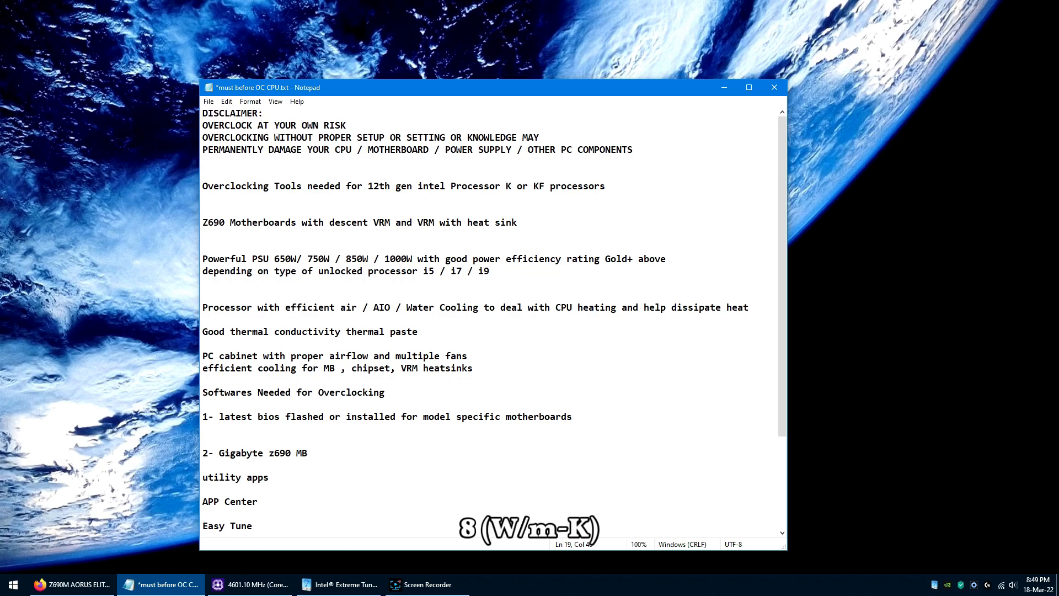
key(ctrl+s)
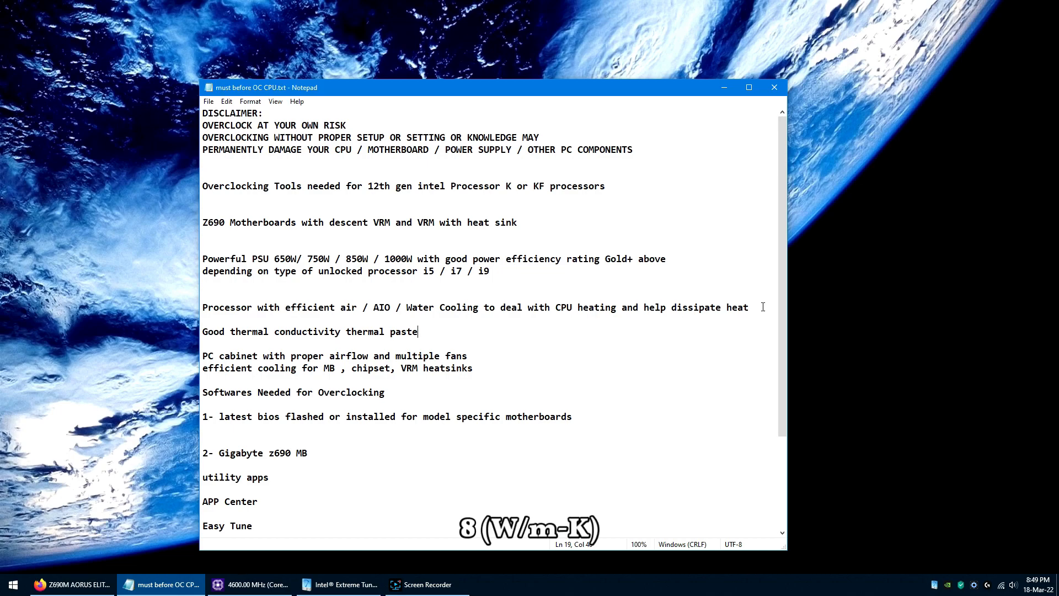
Step: Highlight the thermal paste line and the PC cabinet airflow and cooling entry to review them
drag(419, 332, 205, 332)
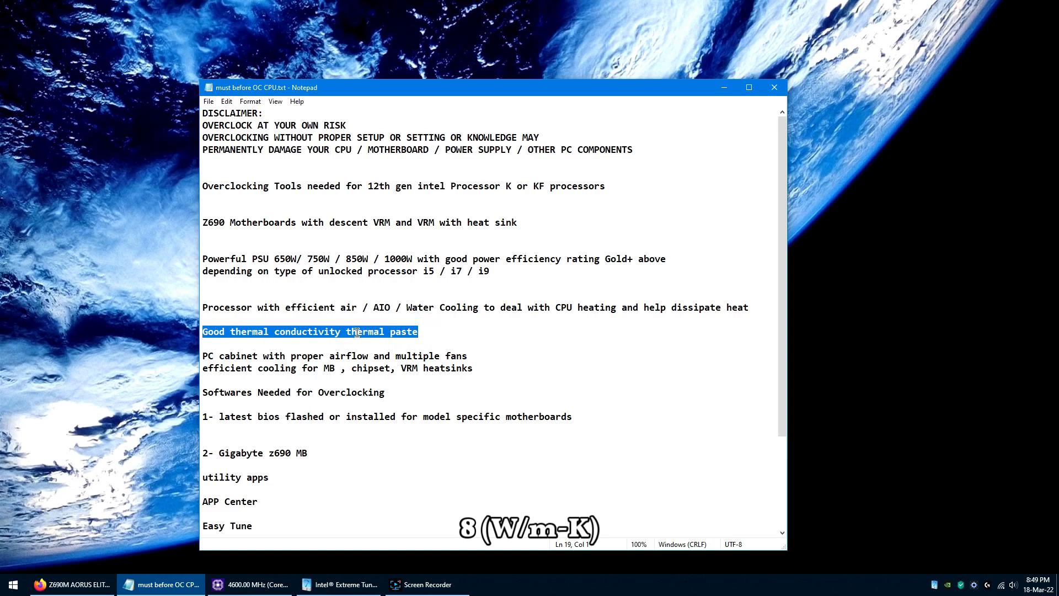
click(447, 329)
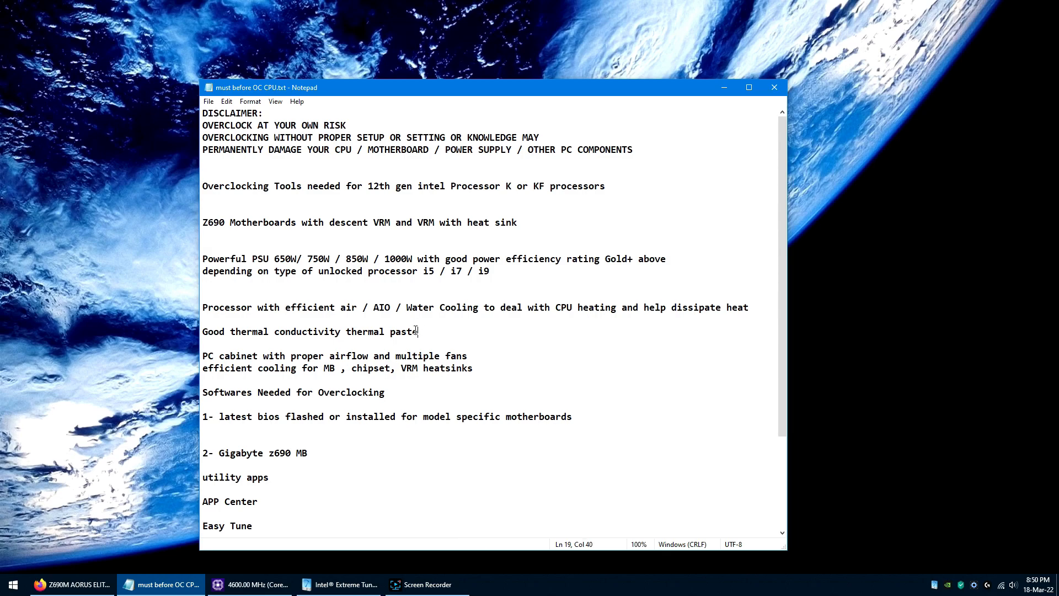
drag(200, 333, 421, 333)
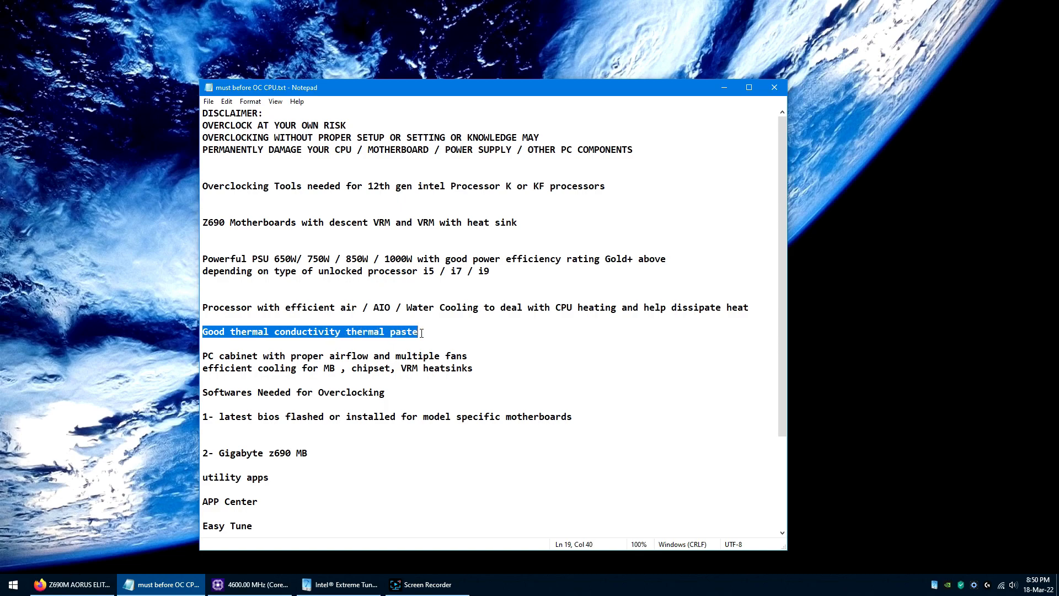
click(420, 333)
click(203, 358)
drag(202, 359, 483, 367)
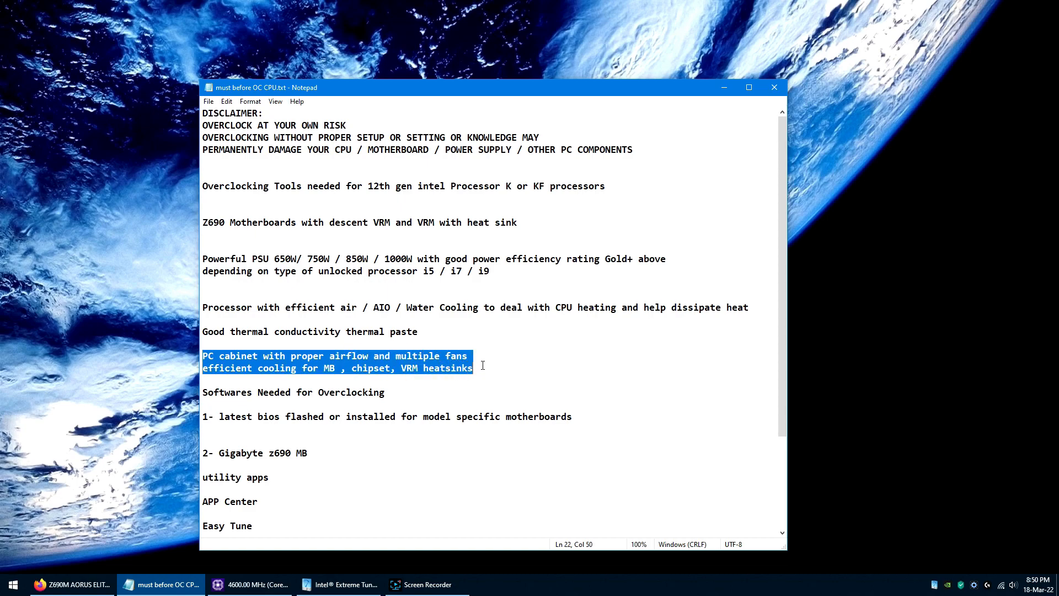
Step: Review the "Softwares Needed for Overclocking" heading and highlight the latest BIOS requirement beneath it
drag(781, 369, 784, 463)
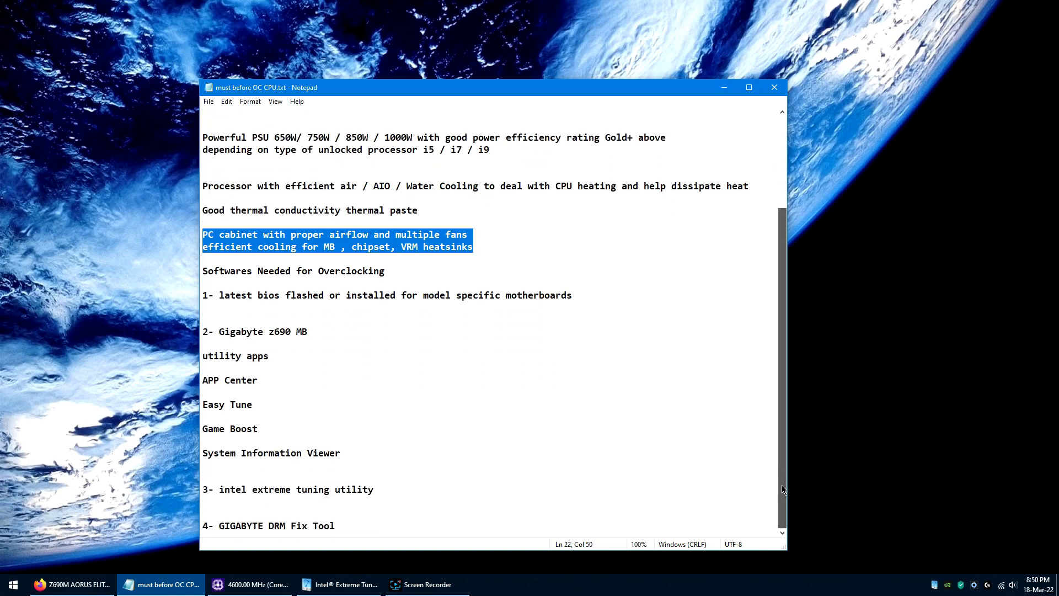
click(548, 400)
drag(204, 274, 393, 274)
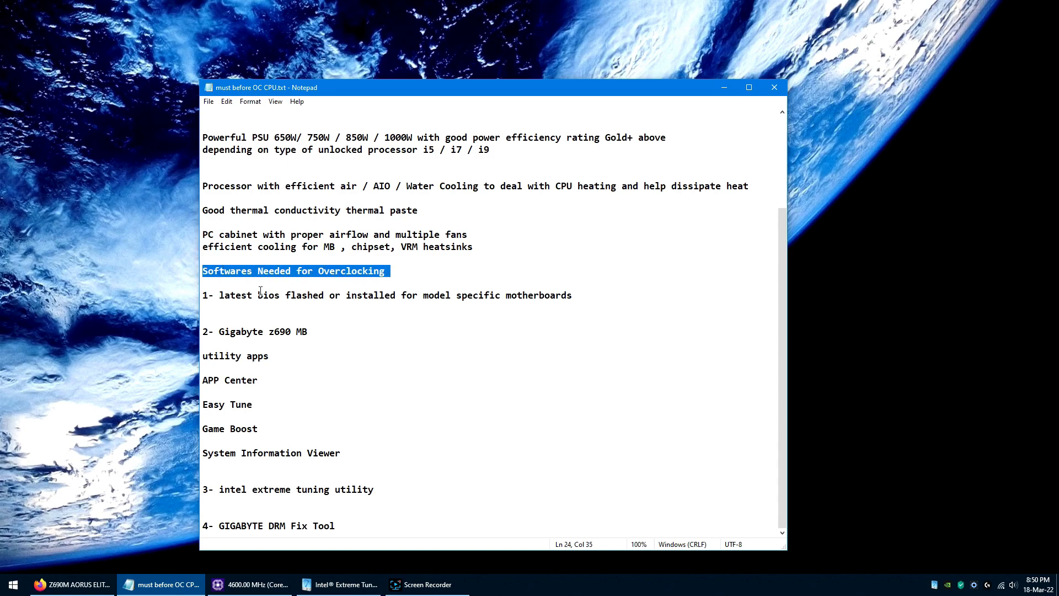
drag(219, 295, 575, 295)
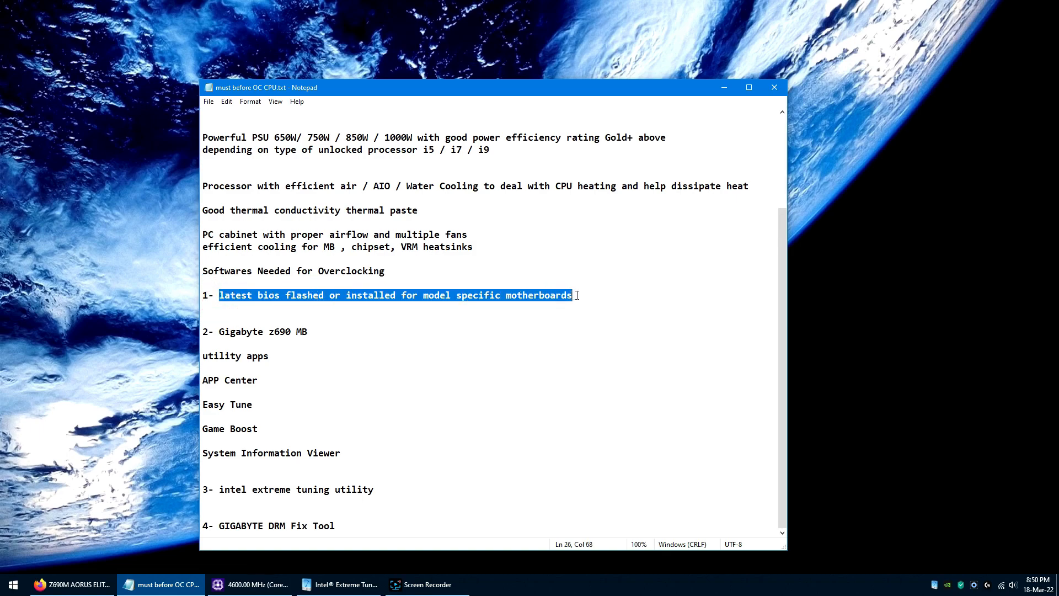
Step: Switch to CPU-Z and display the mainboard information to check the motherboard model and installed BIOS version
click(270, 585)
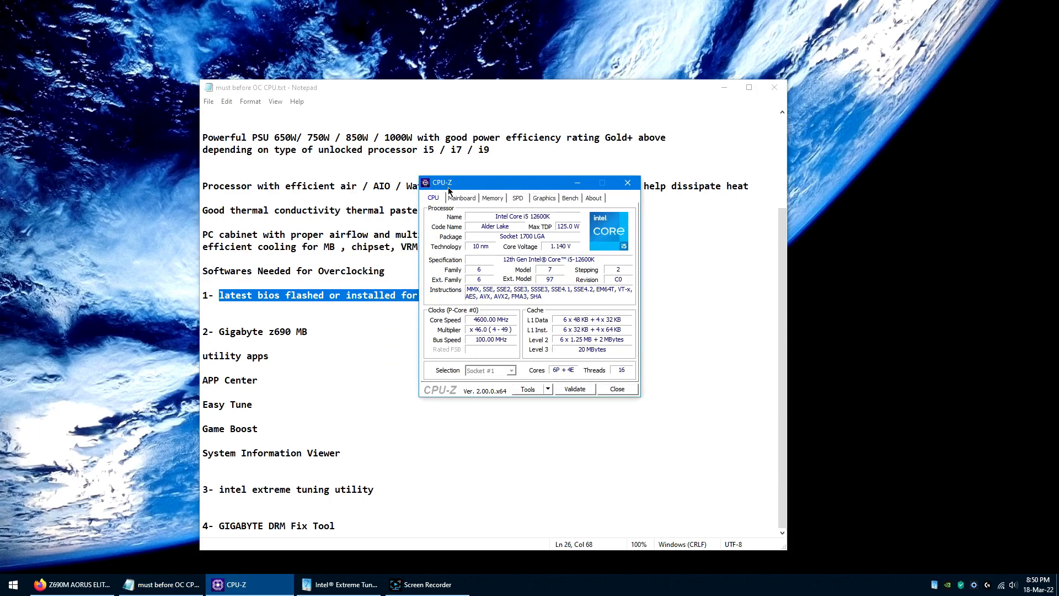
drag(478, 184, 626, 237)
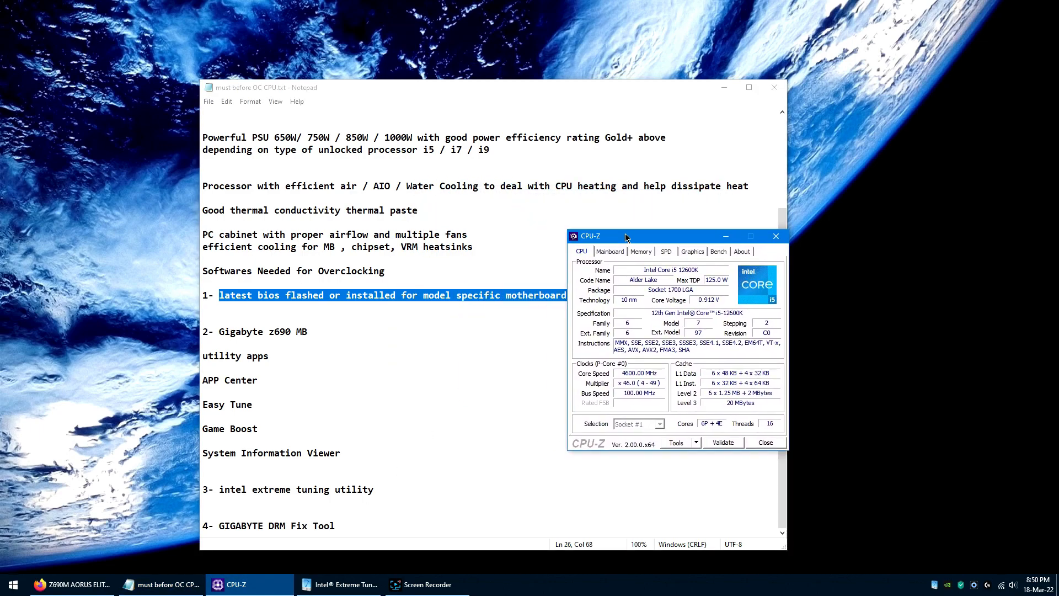
click(621, 252)
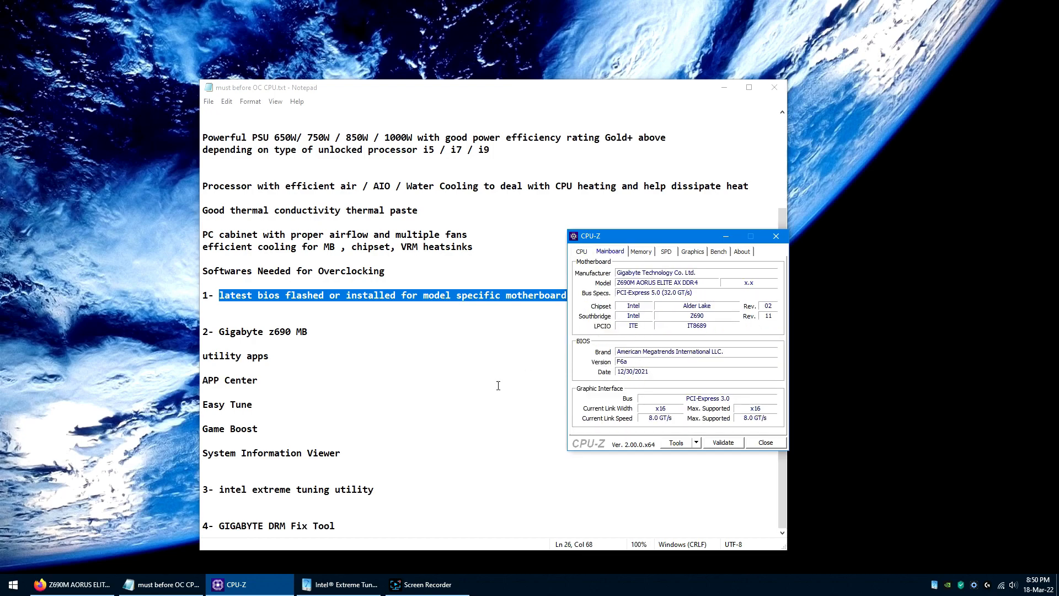
Step: Switch to the Gigabyte support page in Firefox, expand the BIOS downloads and highlight version F6a
click(73, 584)
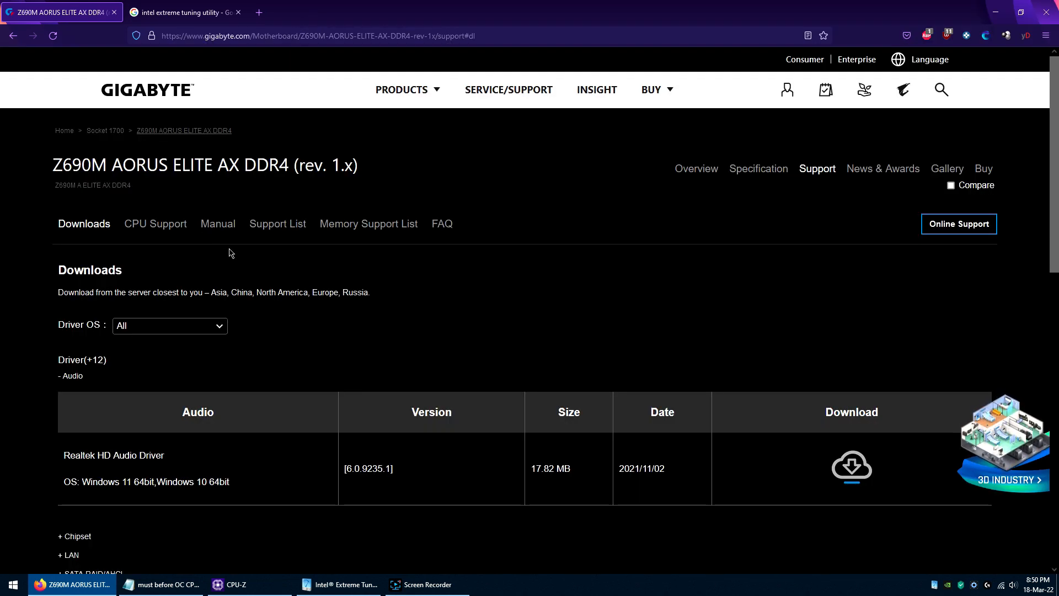
scroll(381, 285, down, 3)
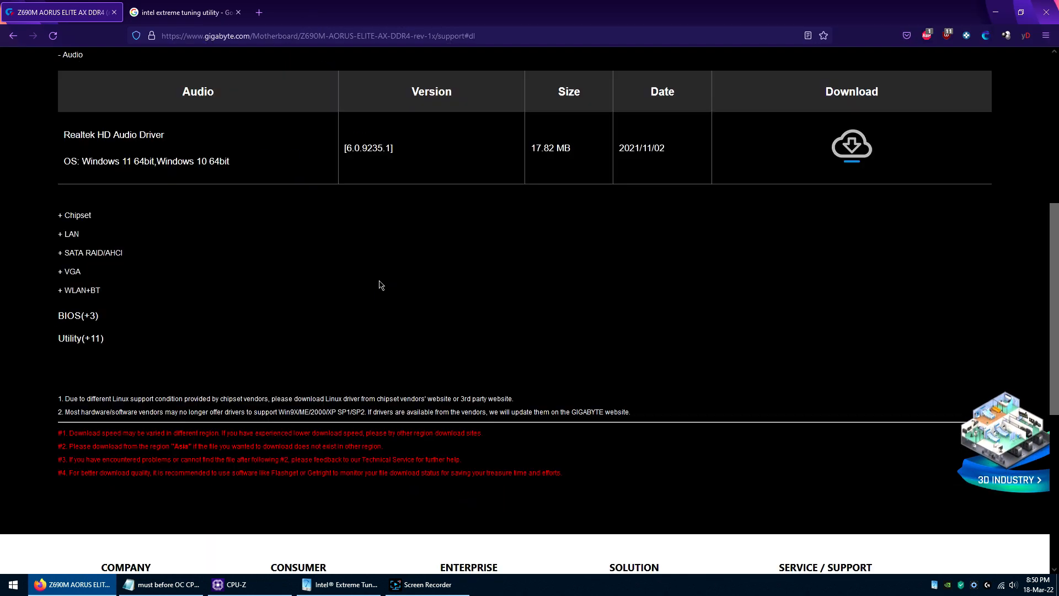
click(108, 377)
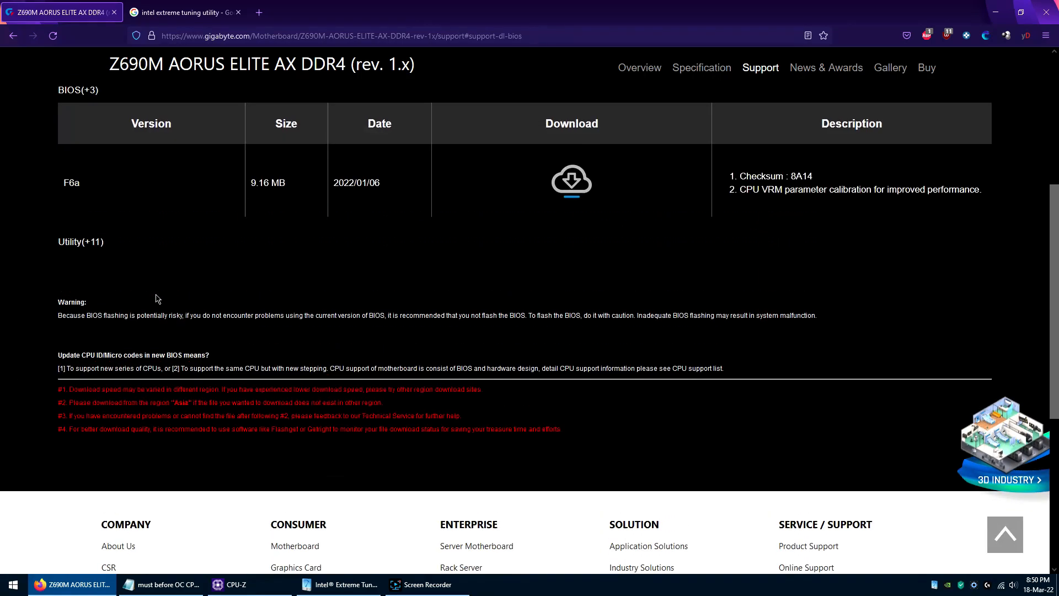
double_click(71, 188)
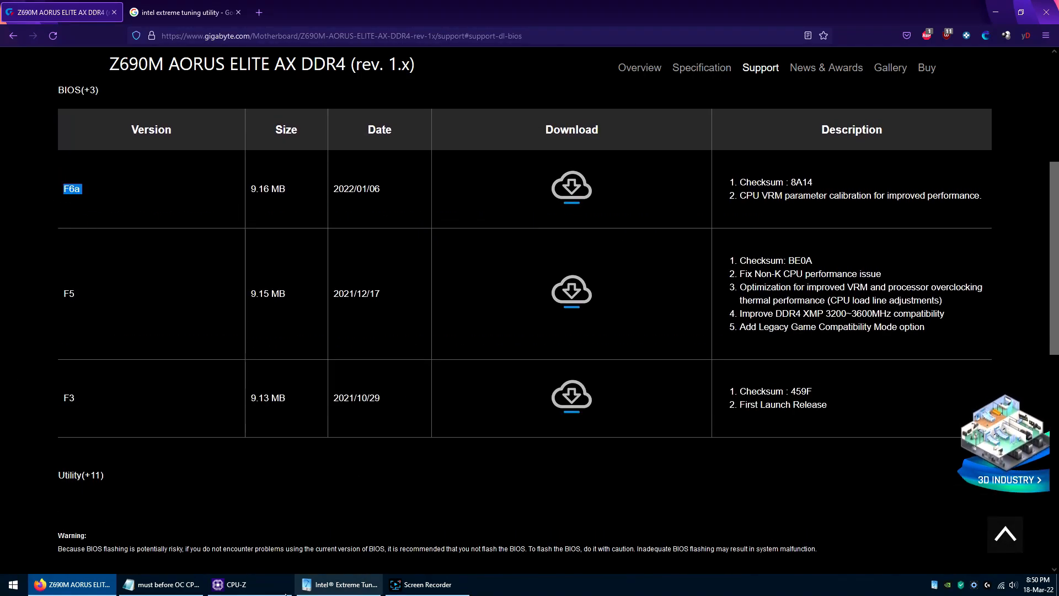
Step: Bring CPU-Z over the BIOS download list, compare the installed BIOS version with the listed ones, and close CPU-Z
click(227, 587)
click(175, 213)
click(279, 590)
drag(656, 229, 524, 214)
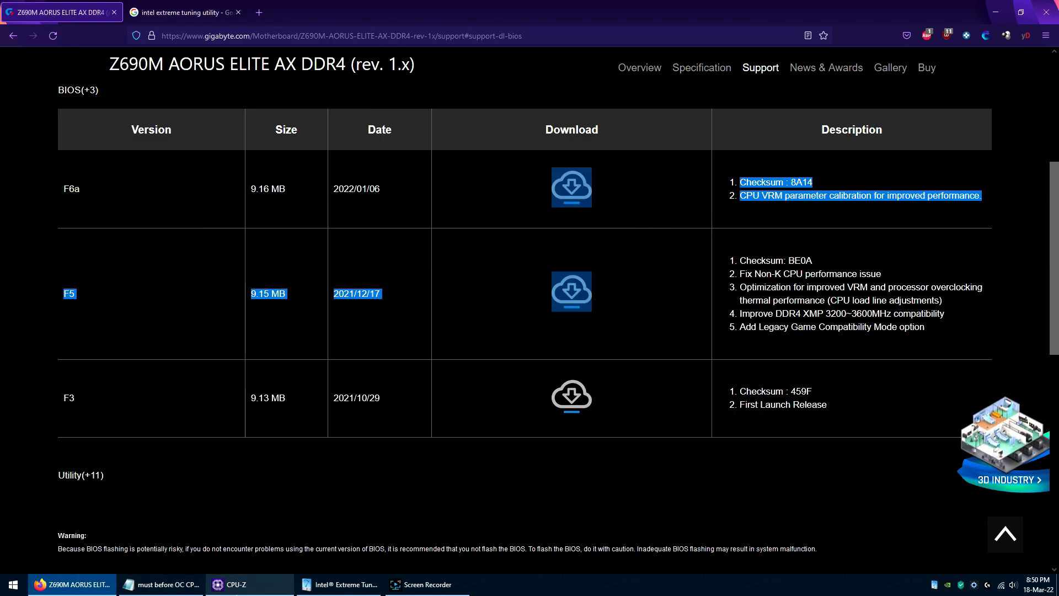
click(237, 592)
drag(668, 238, 269, 165)
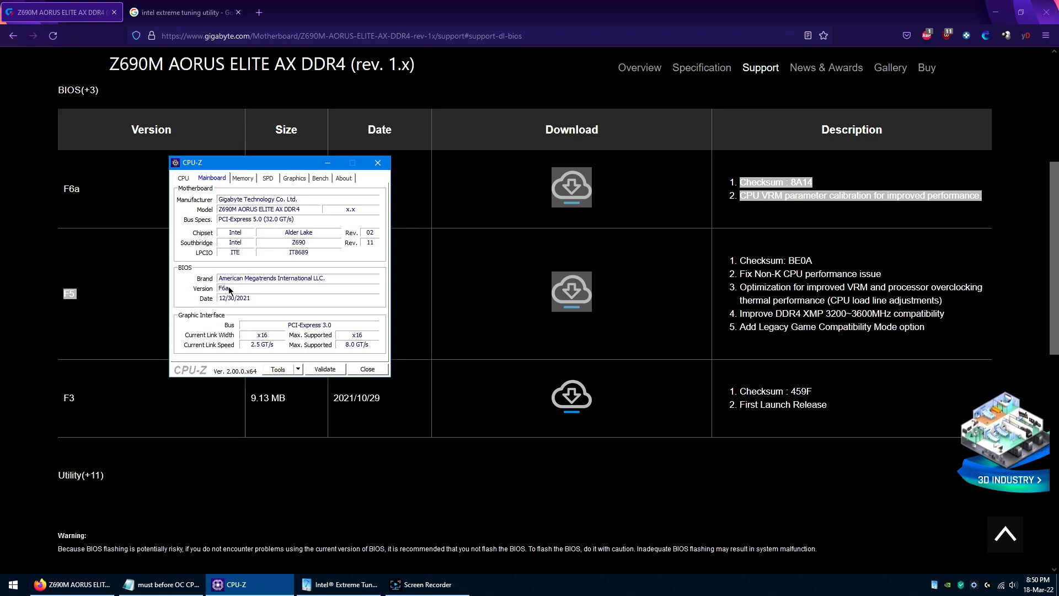
click(377, 162)
click(137, 318)
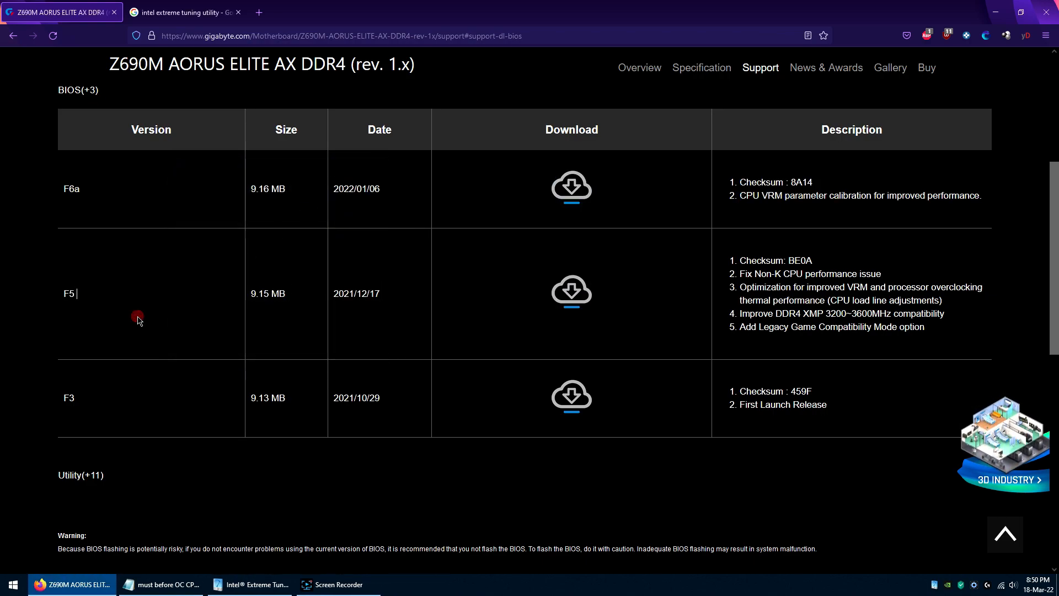
Step: Return to the Notepad notes and highlight the Gigabyte z690 MB entry in the software list
click(163, 584)
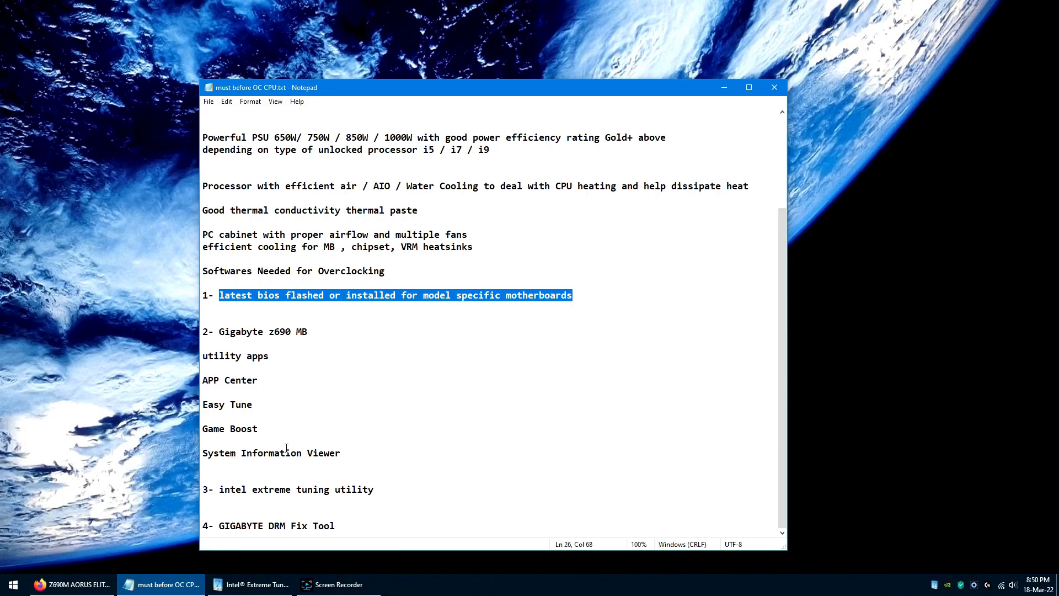
click(542, 341)
drag(220, 332, 307, 331)
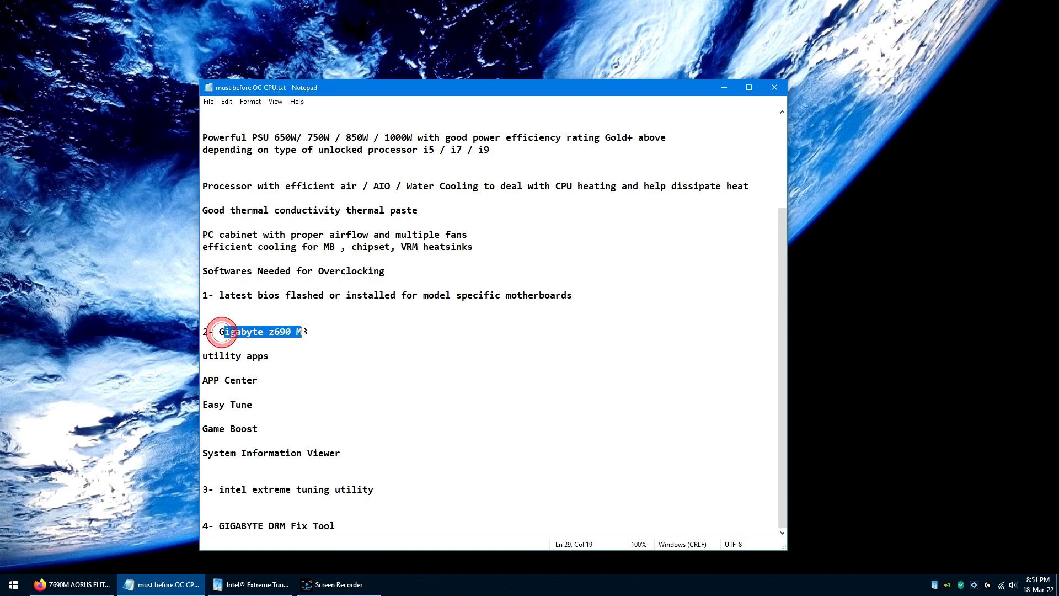
click(329, 333)
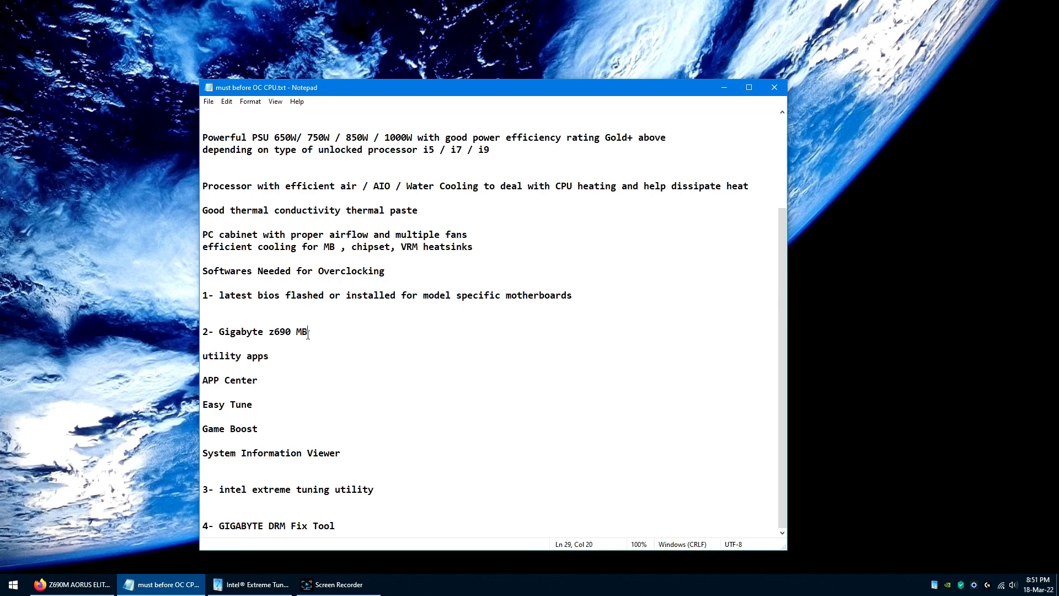
Step: Switch back to the Gigabyte support page in Firefox and highlight the Z690M AORUS ELITE AX DDR4 model name
click(72, 583)
scroll(248, 396, up, 5)
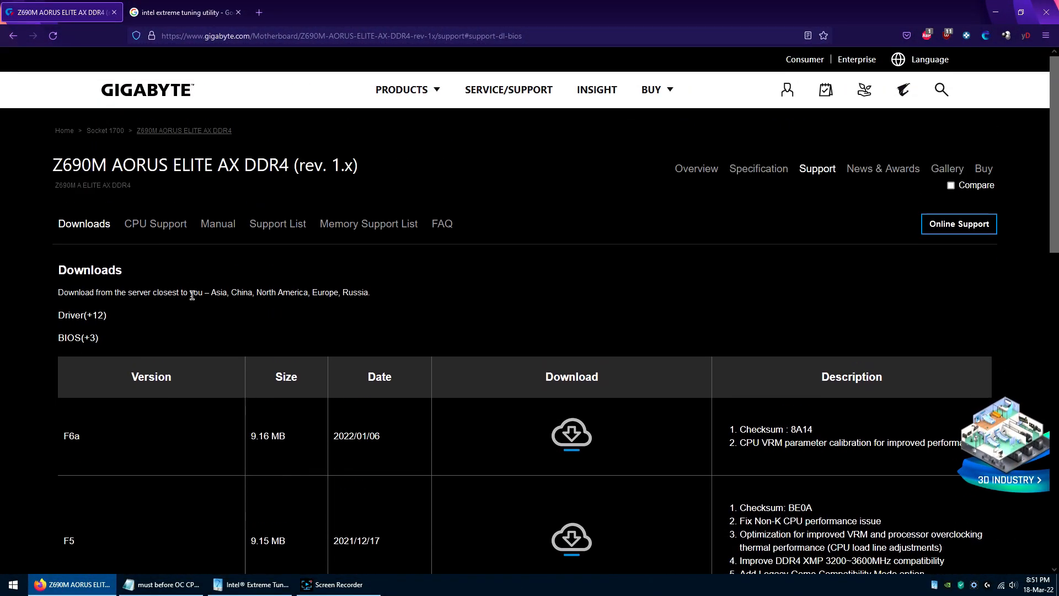
drag(70, 165, 309, 165)
click(64, 168)
drag(63, 169, 309, 165)
click(525, 179)
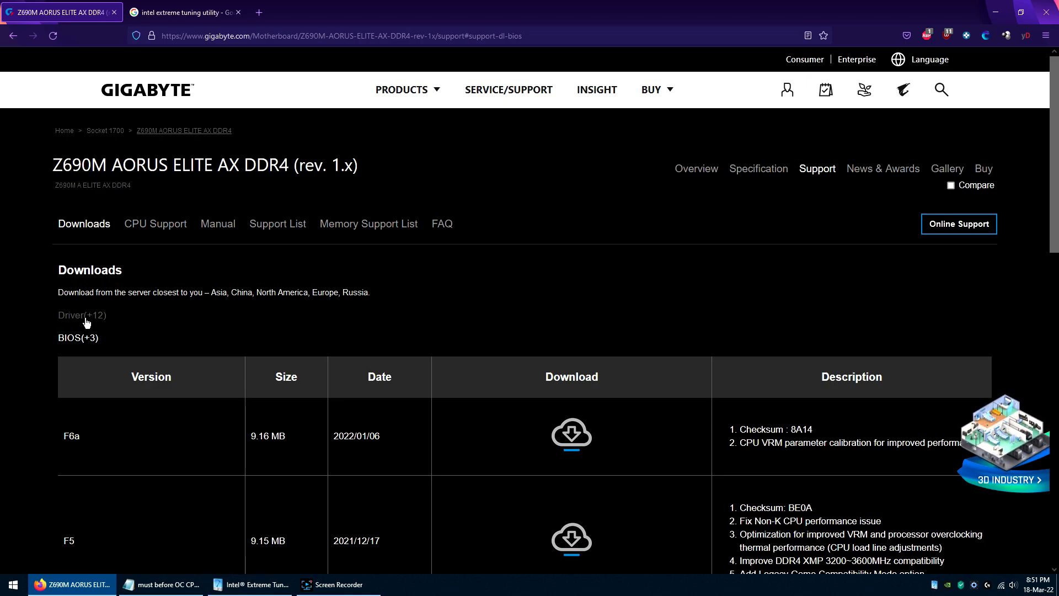
Step: Expand the Utility downloads on the Gigabyte support page and highlight the APP Center entry
scroll(170, 324, down, 3)
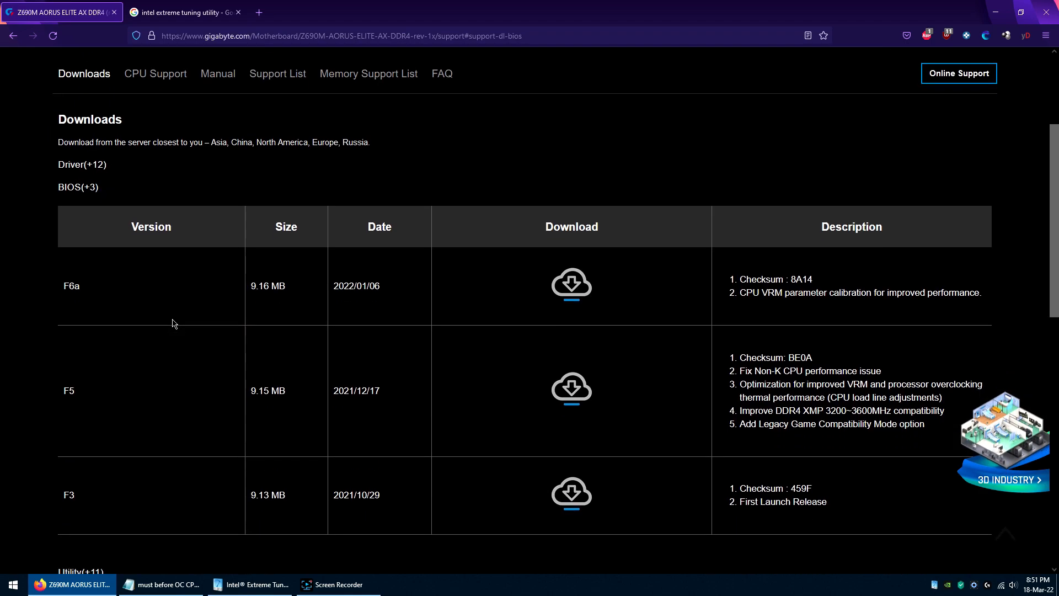
scroll(172, 323, down, 3)
click(103, 407)
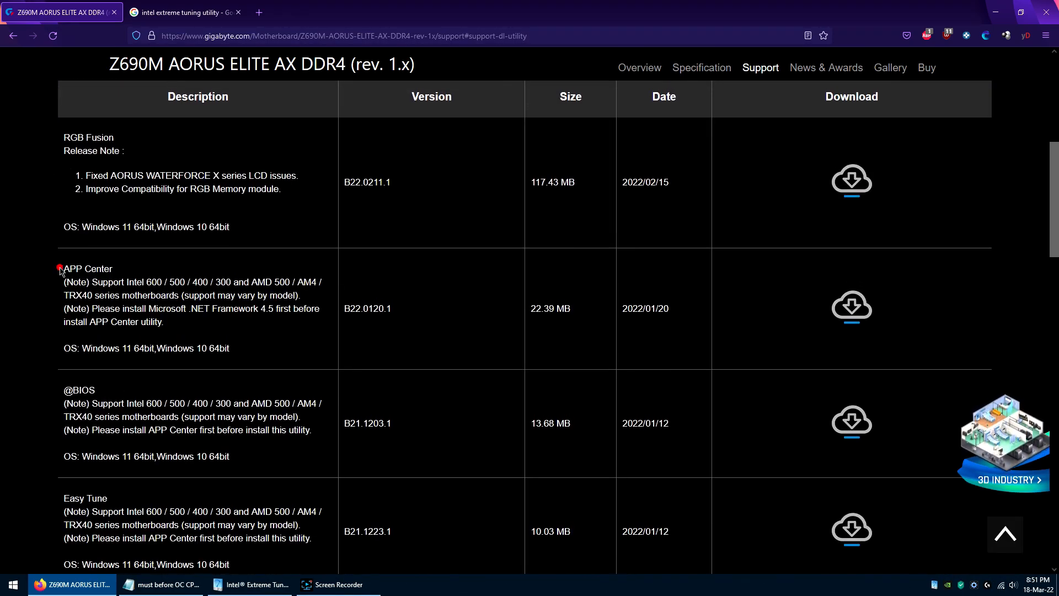
drag(60, 269, 126, 268)
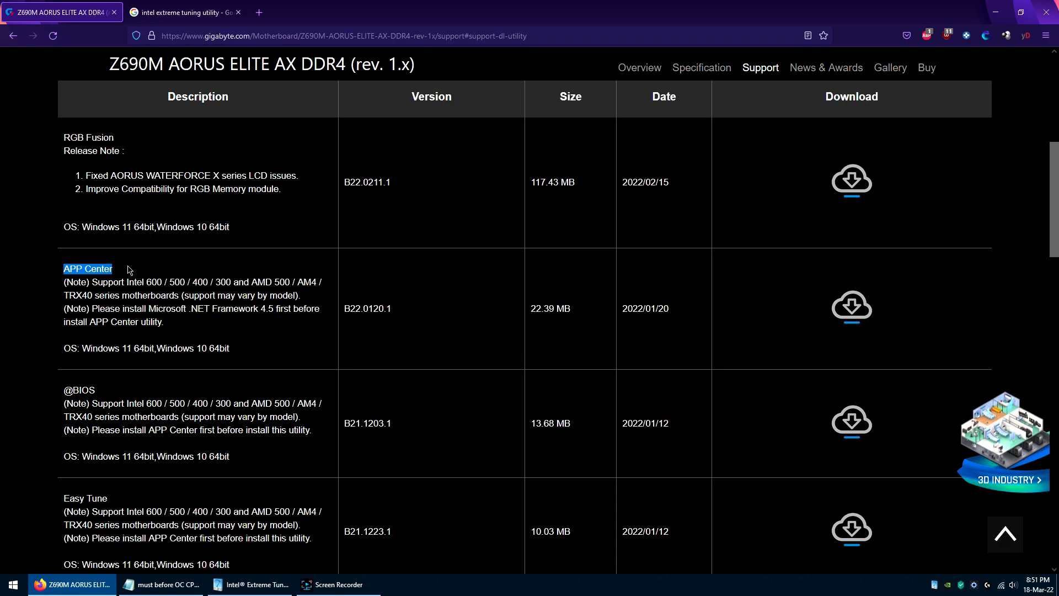
scroll(128, 268, down, 2)
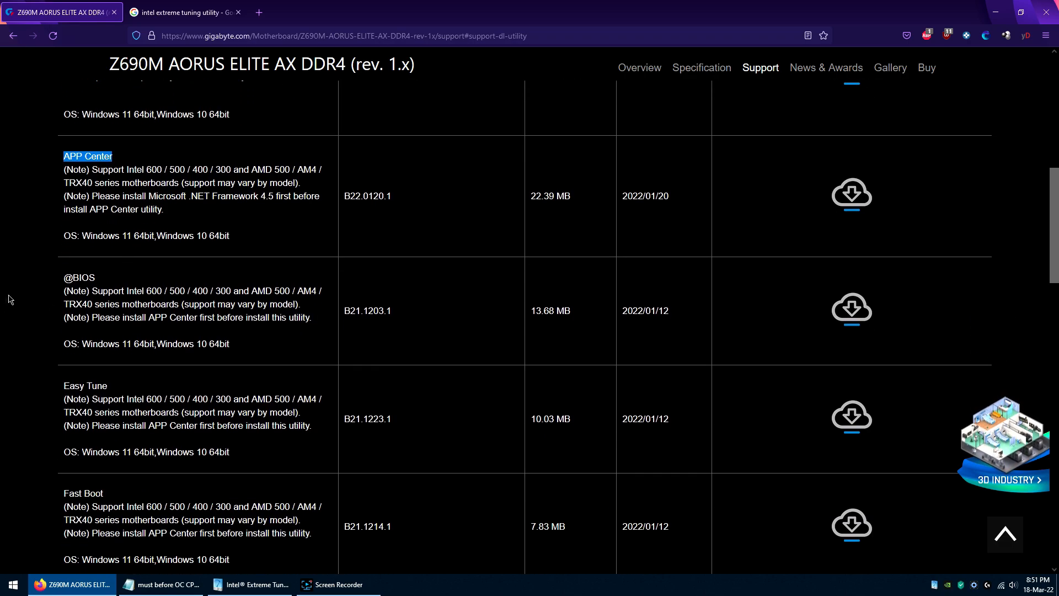
drag(55, 282, 104, 282)
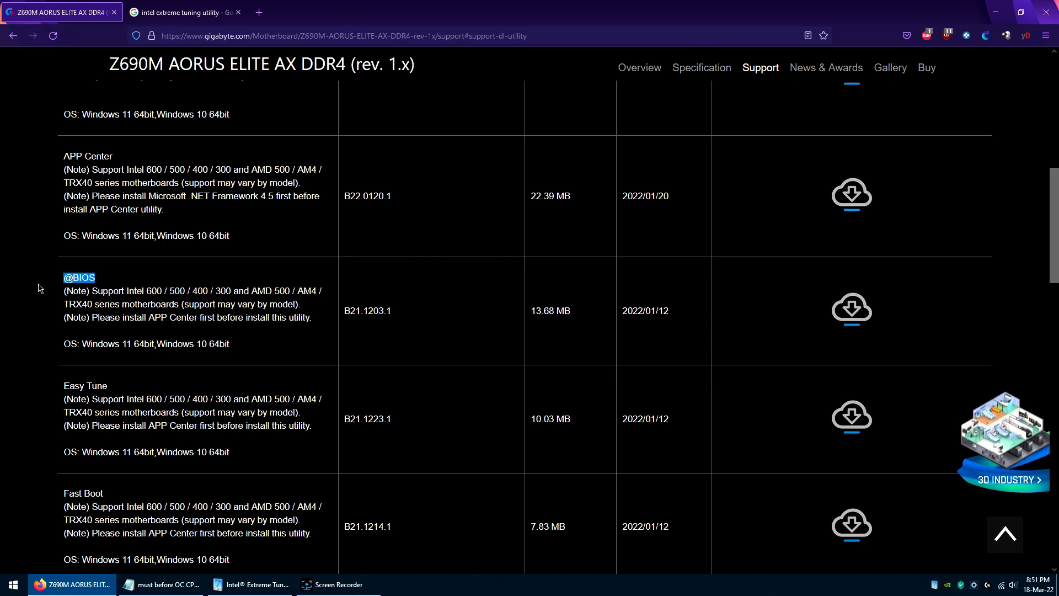
scroll(38, 288, down, 1)
drag(59, 330, 117, 333)
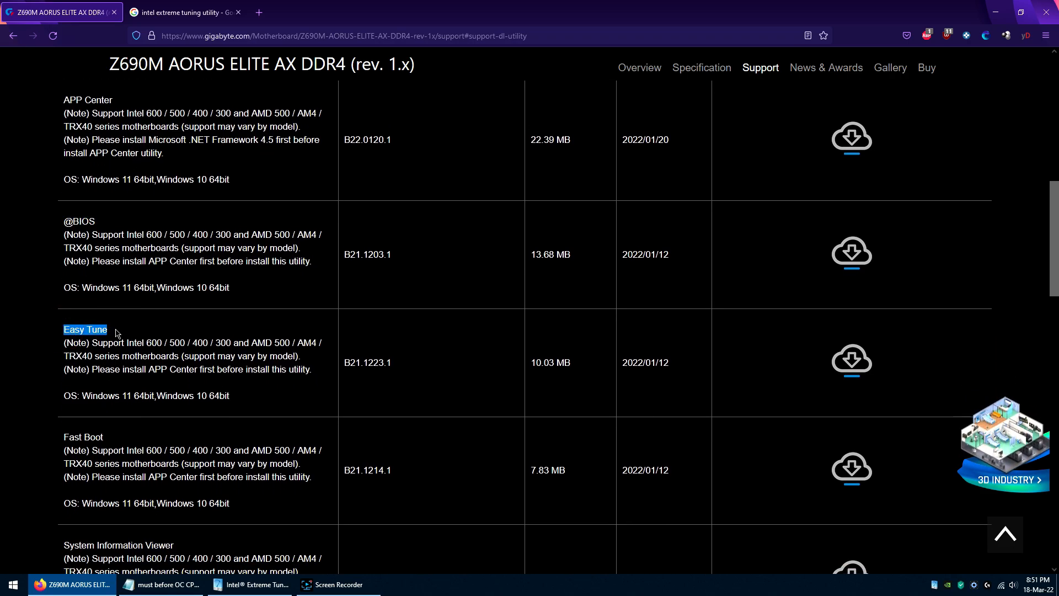
Step: Point out the Fast Boot entry and highlight System Information Viewer in the utility list
scroll(63, 309, down, 1)
click(62, 385)
scroll(58, 375, down, 3)
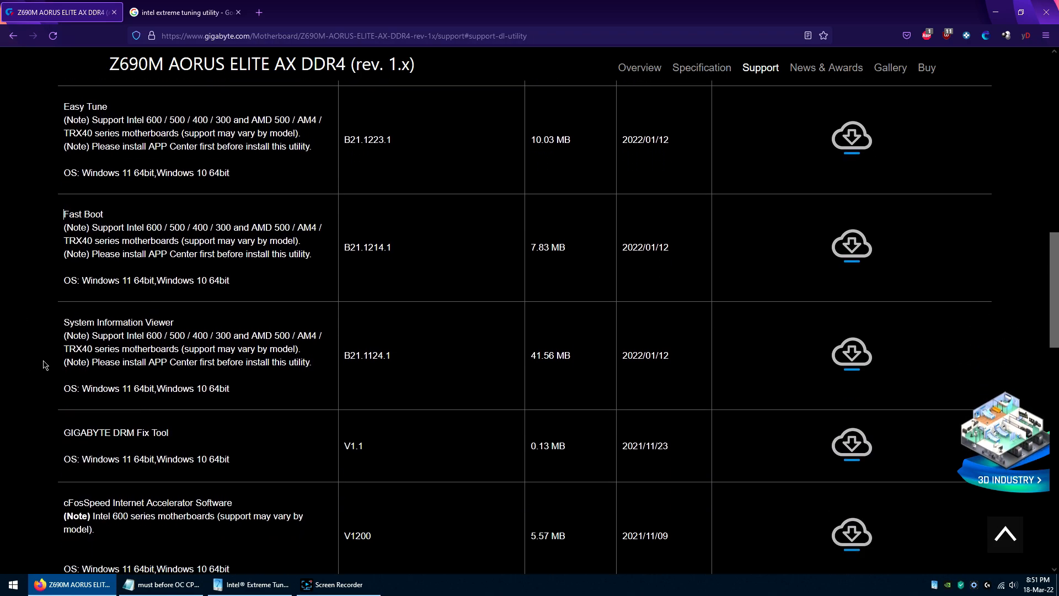
drag(62, 320, 182, 325)
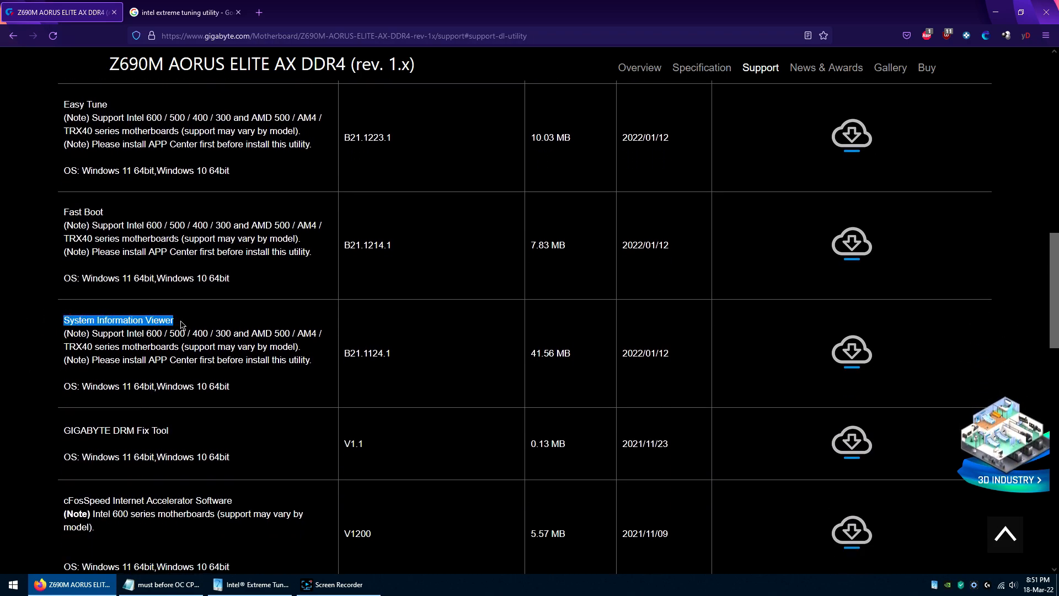
Step: Highlight GIGABYTE DRM Fix Tool and Game Boost further down the utility list
scroll(34, 398, down, 1)
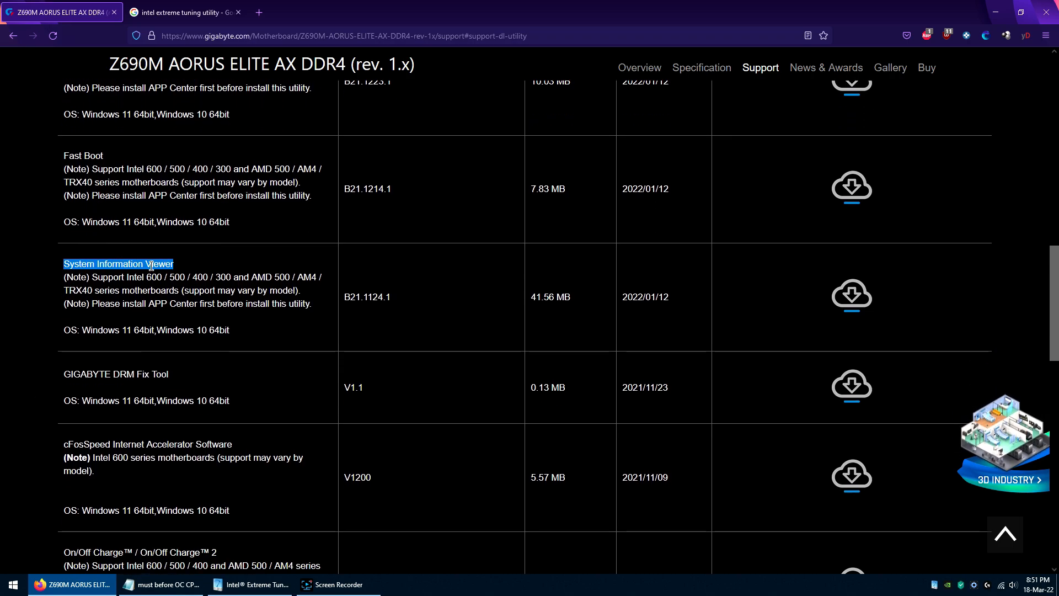
drag(61, 373, 172, 375)
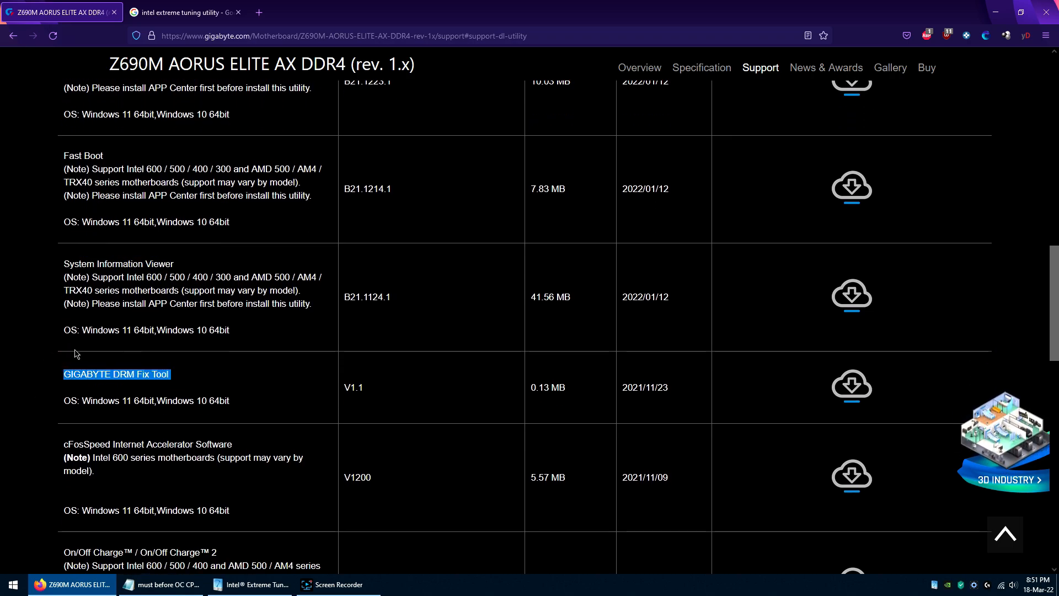
scroll(59, 330, down, 5)
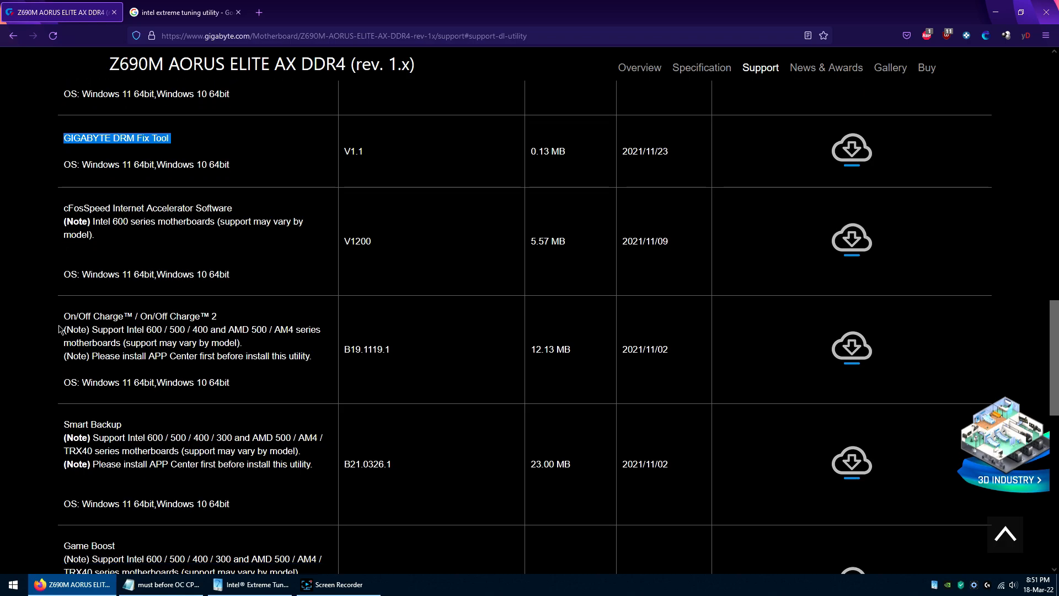
scroll(59, 329, down, 2)
drag(59, 386, 125, 389)
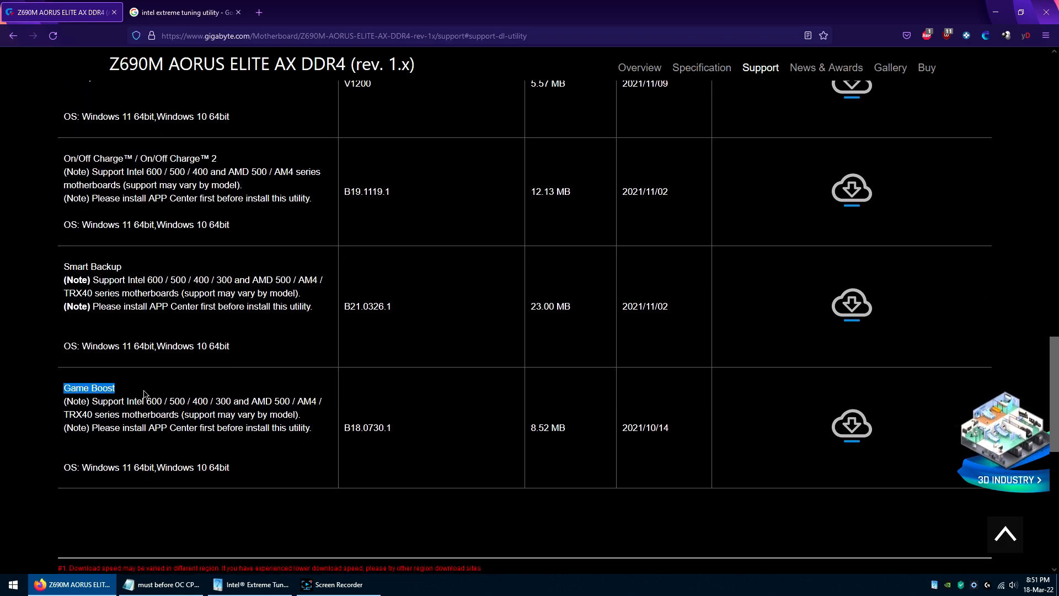
Step: Return to the Notepad notes and highlight the Gigabyte utility apps from APP Center through System Information Viewer
scroll(176, 279, up, 20)
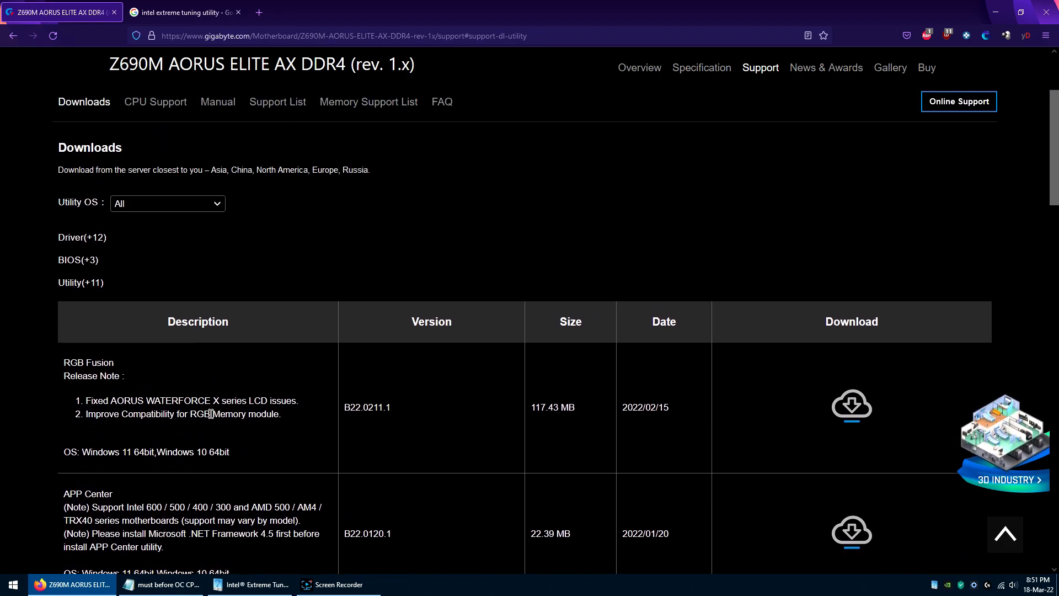
click(163, 584)
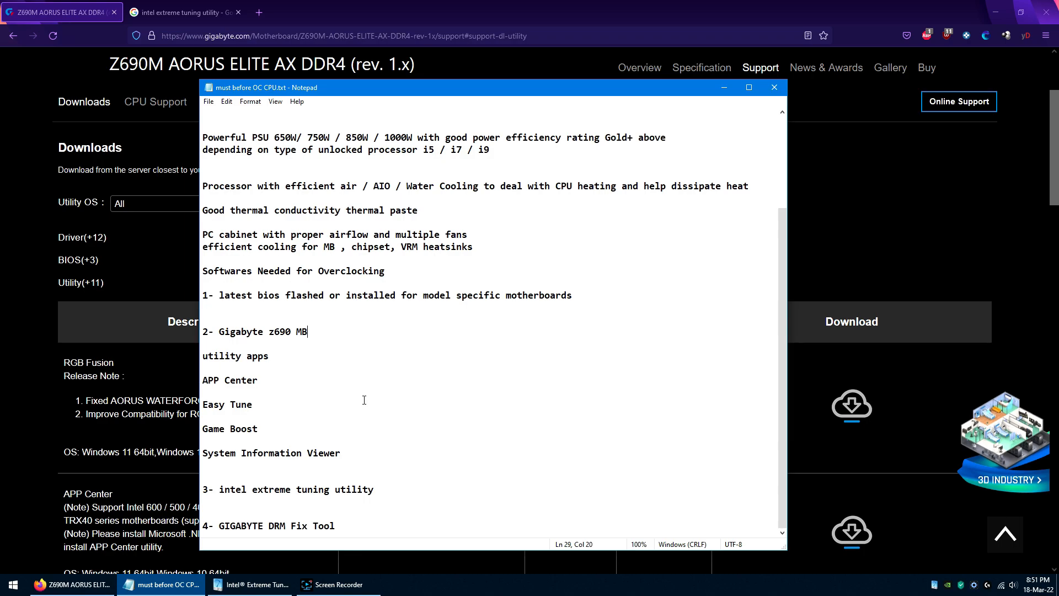
drag(264, 430, 204, 358)
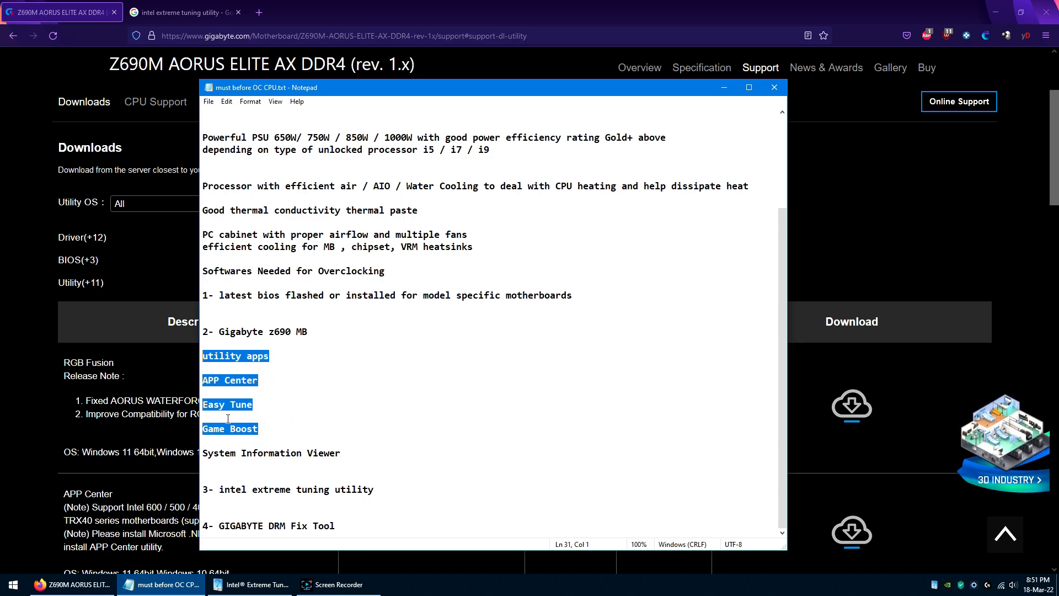
drag(341, 453, 206, 353)
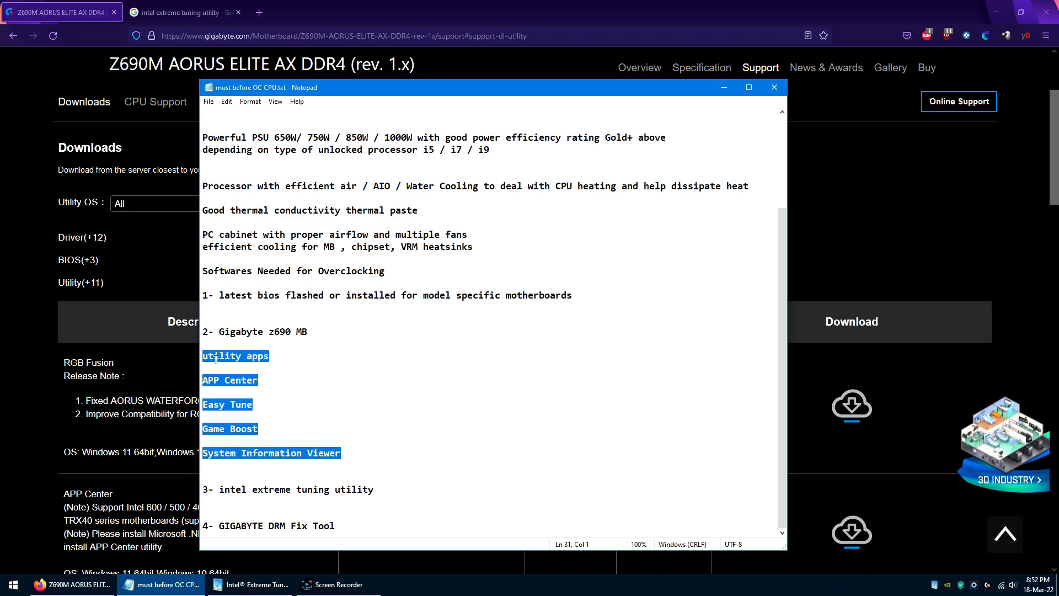
click(205, 379)
click(220, 405)
click(236, 428)
click(244, 451)
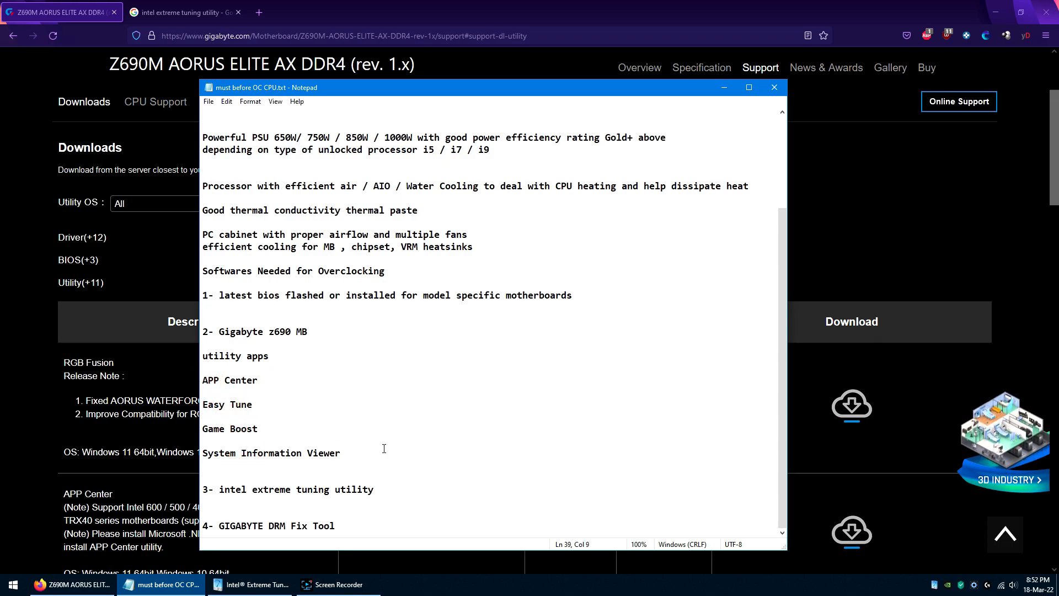
Step: Highlight intel extreme tuning utility in the notes and open Intel's XTU download page from the Google results in Firefox
drag(381, 490, 221, 485)
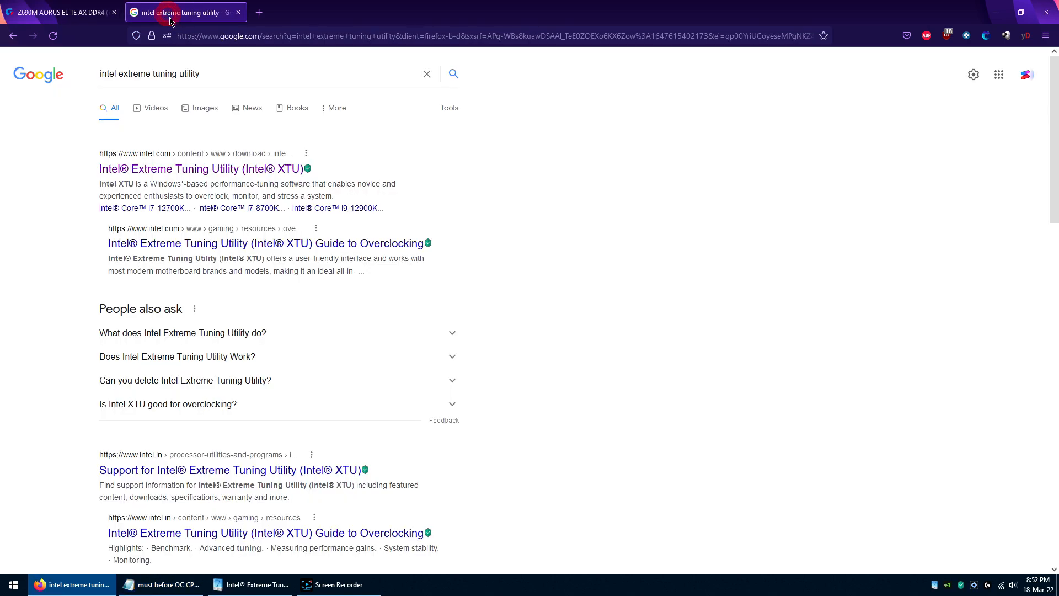
click(168, 12)
click(179, 170)
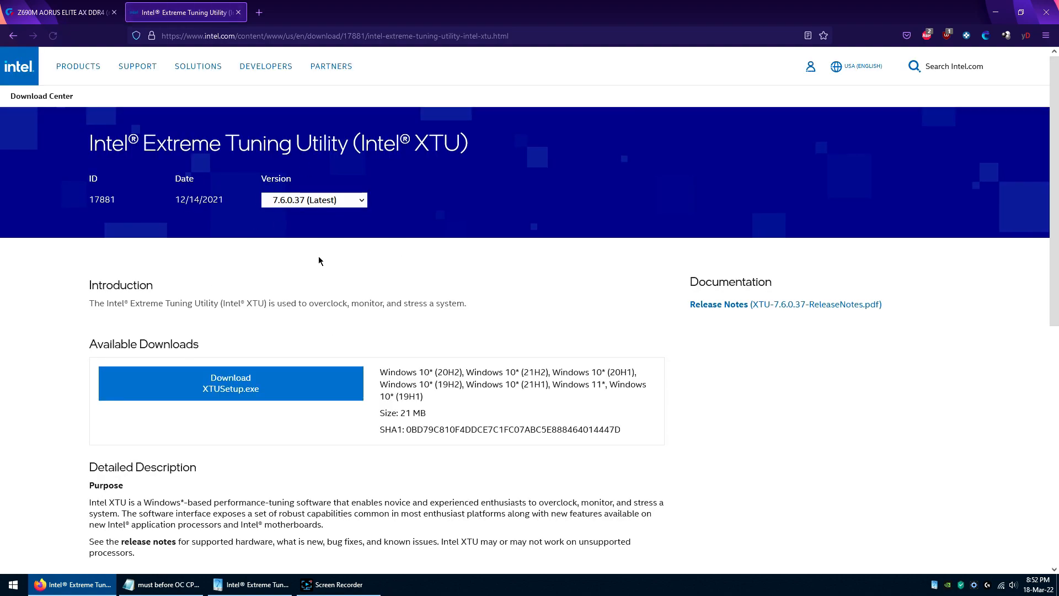
Step: Examine the XTU download page and its full list of supported processors, returning to the 12th gen K models
middle_click(471, 286)
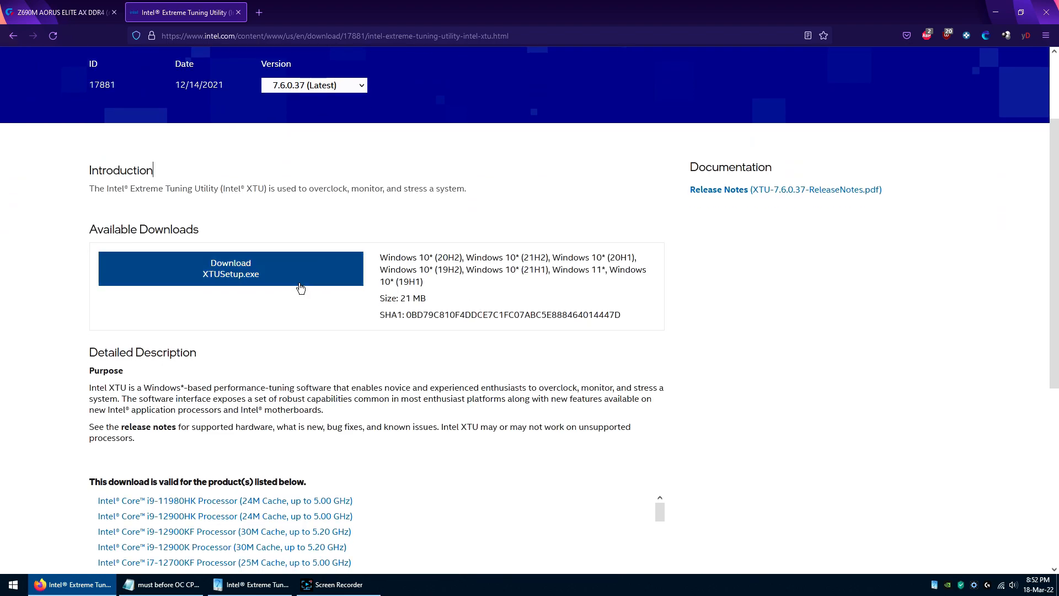
middle_click(53, 278)
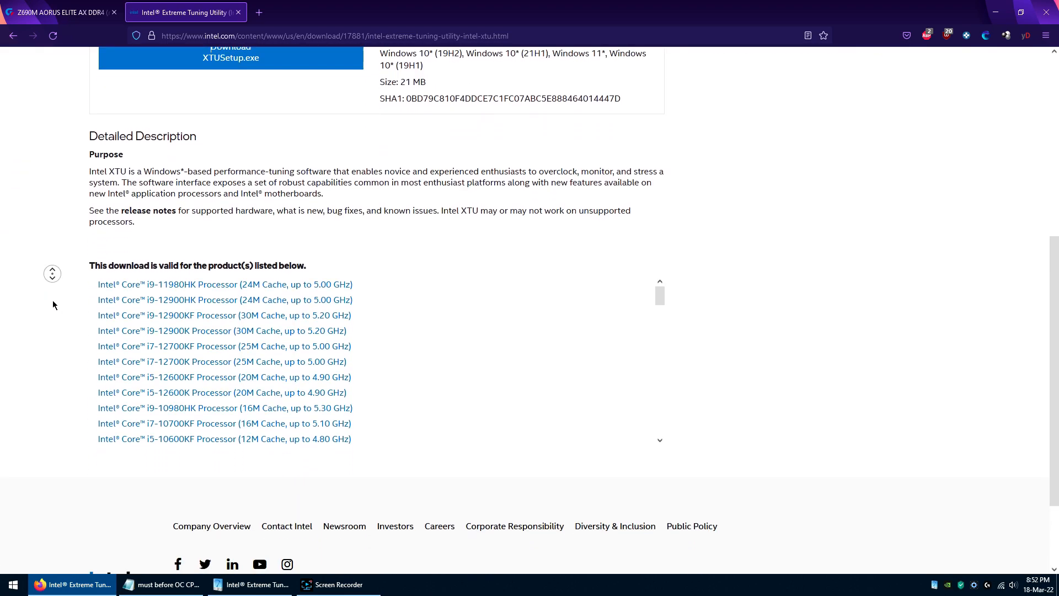
drag(661, 257, 663, 406)
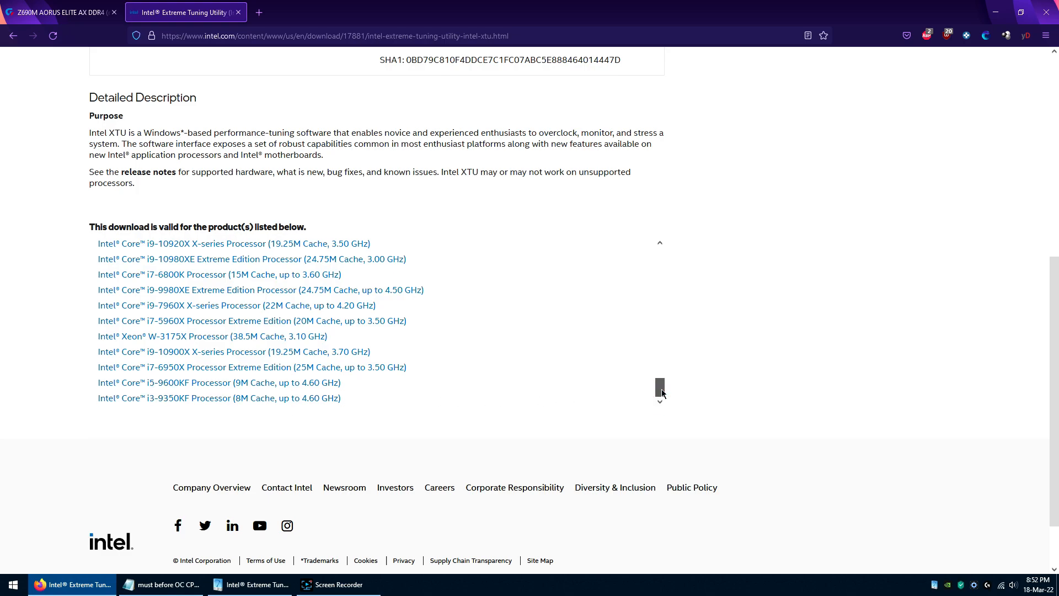
drag(662, 391, 664, 242)
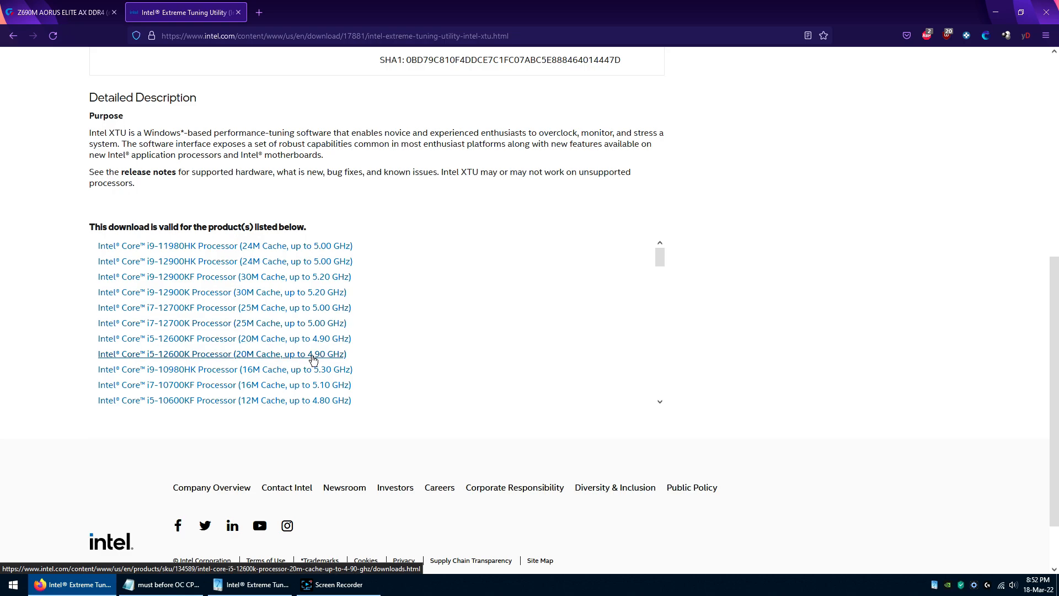
Step: Go back to the start of the XTU page and close both the Intel and Gigabyte pages in Firefox
scroll(41, 354, up, 7)
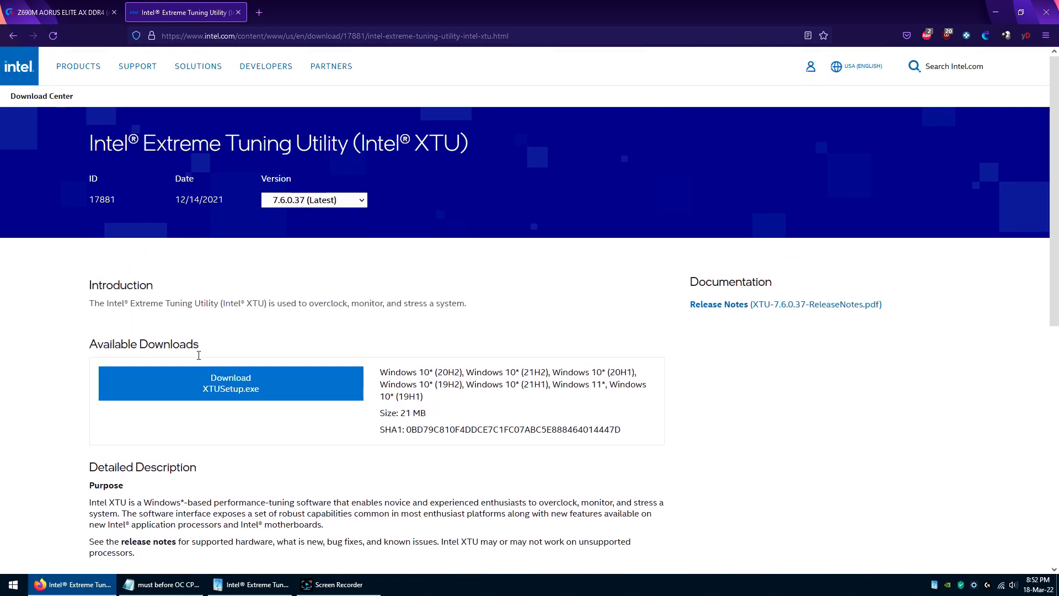
middle_click(163, 14)
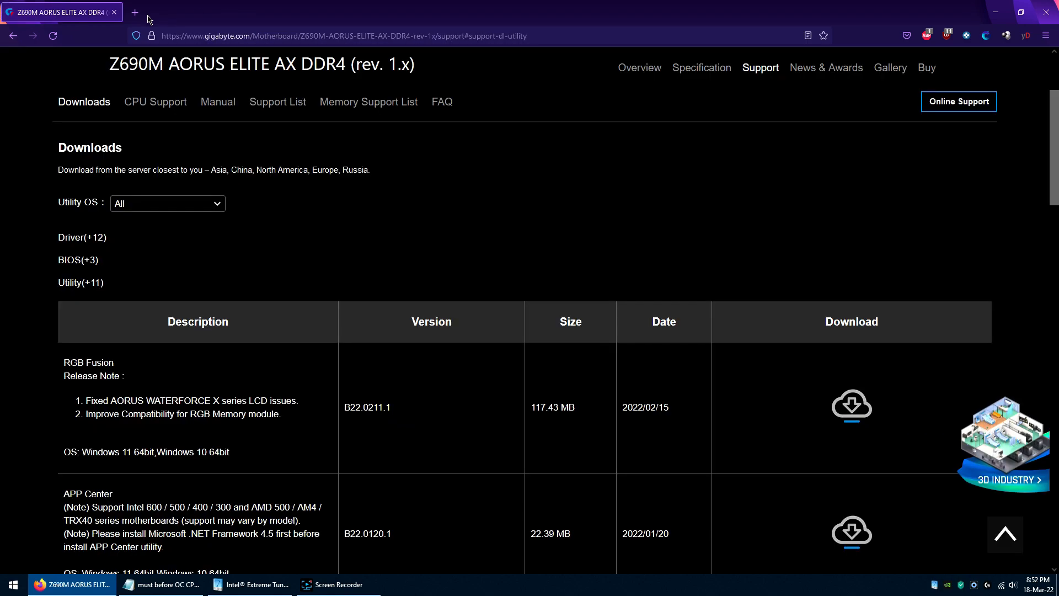
middle_click(74, 14)
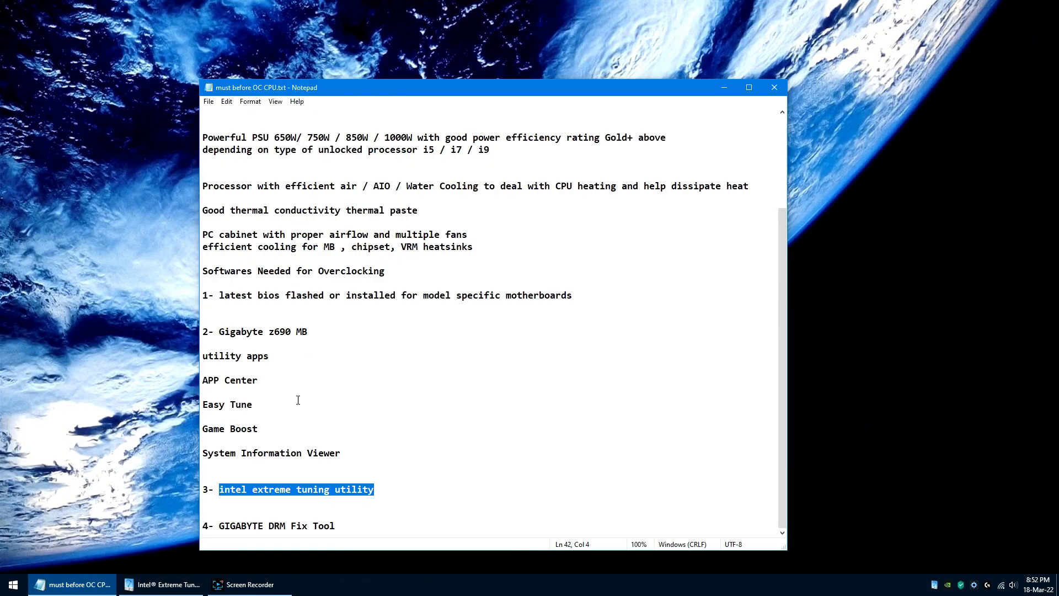
Step: Highlight GIGABYTE DRM Fix Tool in the Notepad notes, clear the selection and minimize Notepad
drag(343, 526, 219, 526)
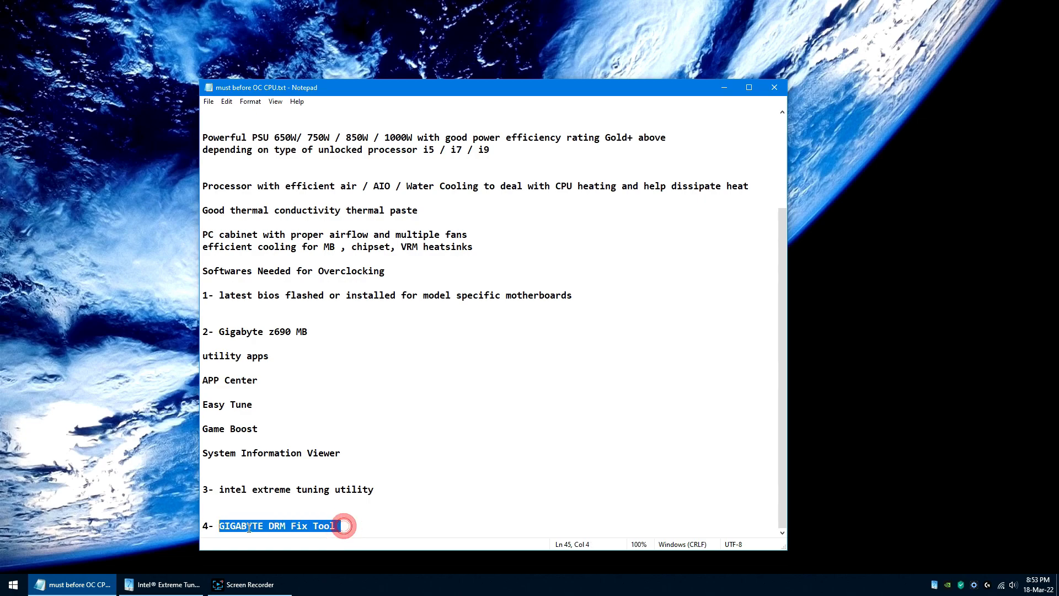
click(431, 514)
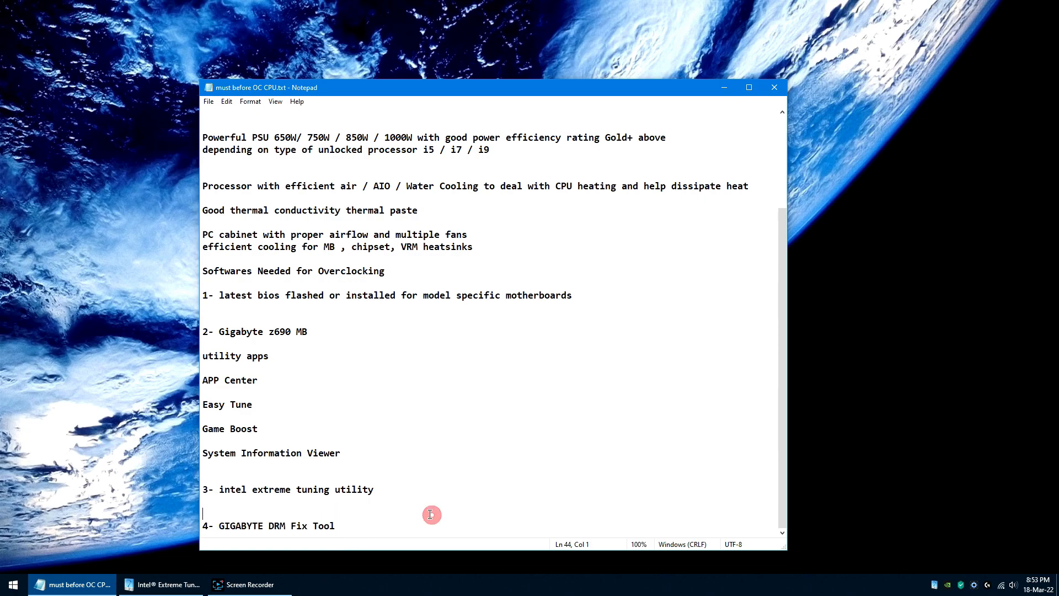
click(724, 88)
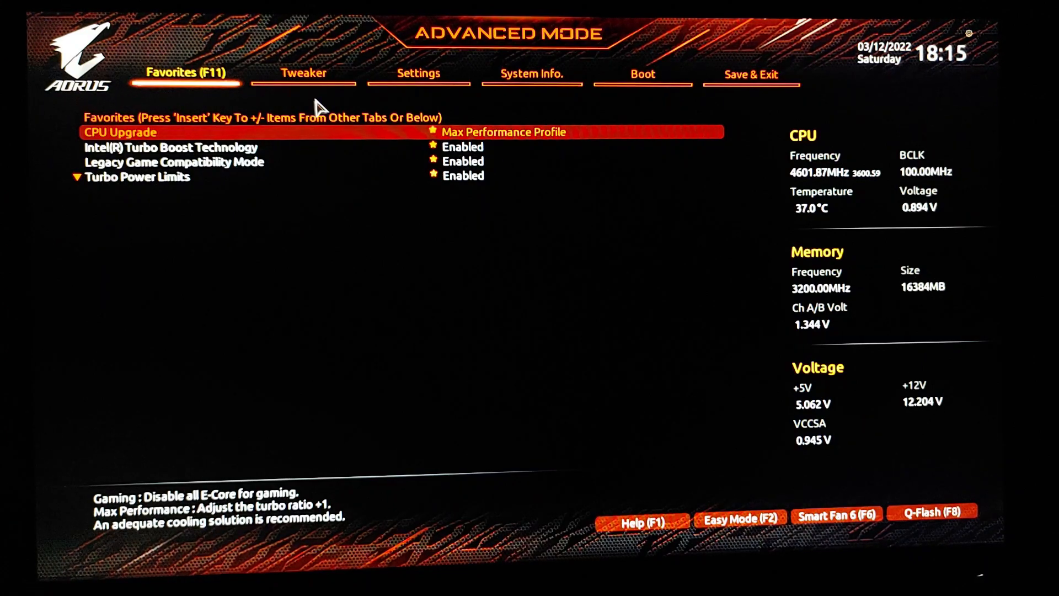
Step: Open the Tweaker settings in the Gigabyte BIOS and bring up the choices for CPU Upgrade
click(309, 72)
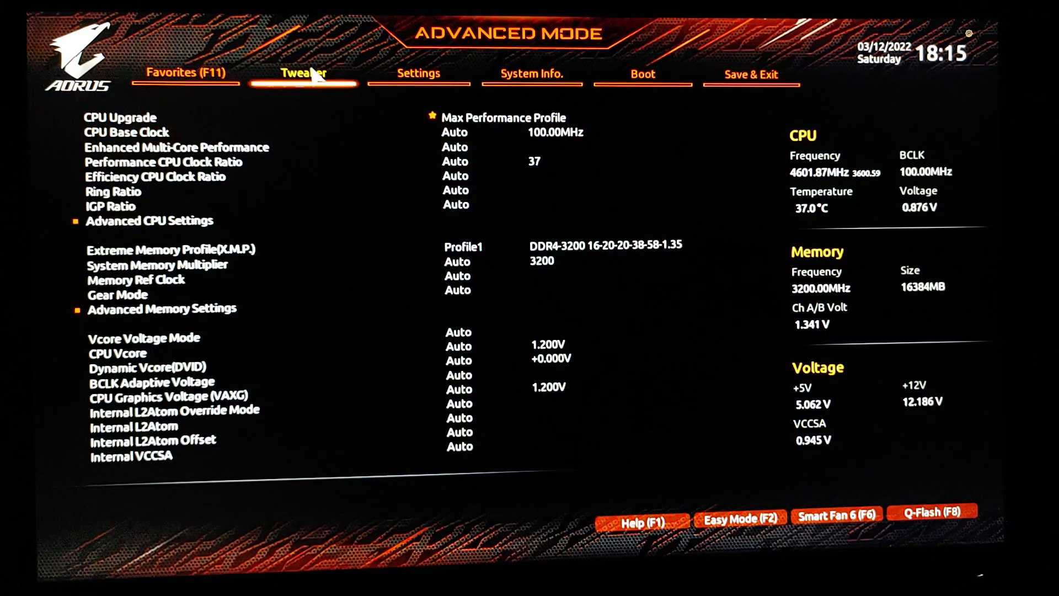
click(488, 121)
click(487, 121)
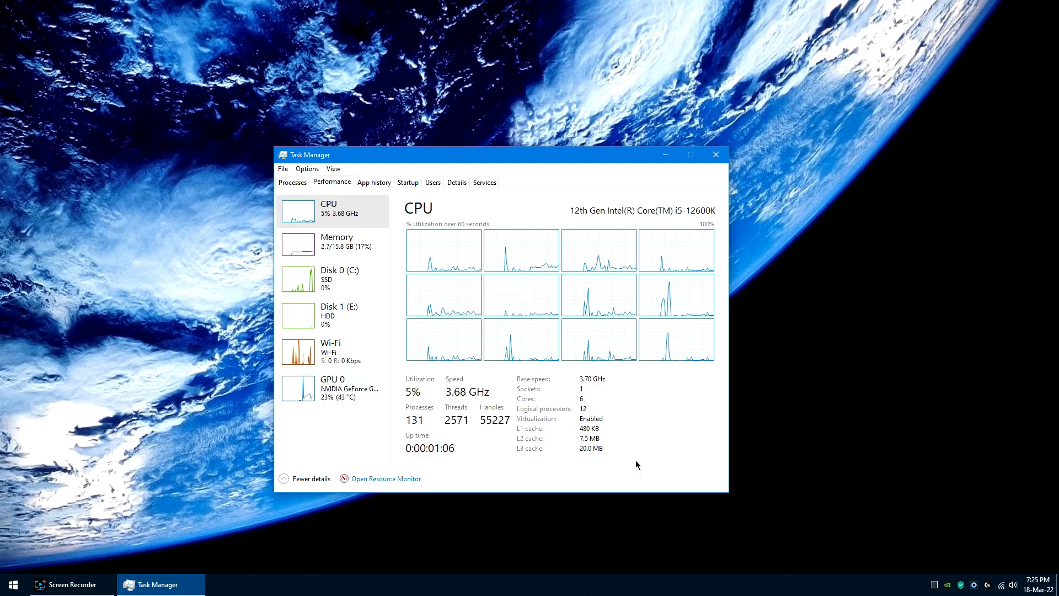
Step: Show the desktop icons, minimize Task Manager and launch CPU-Z from the desktop
right_click(205, 338)
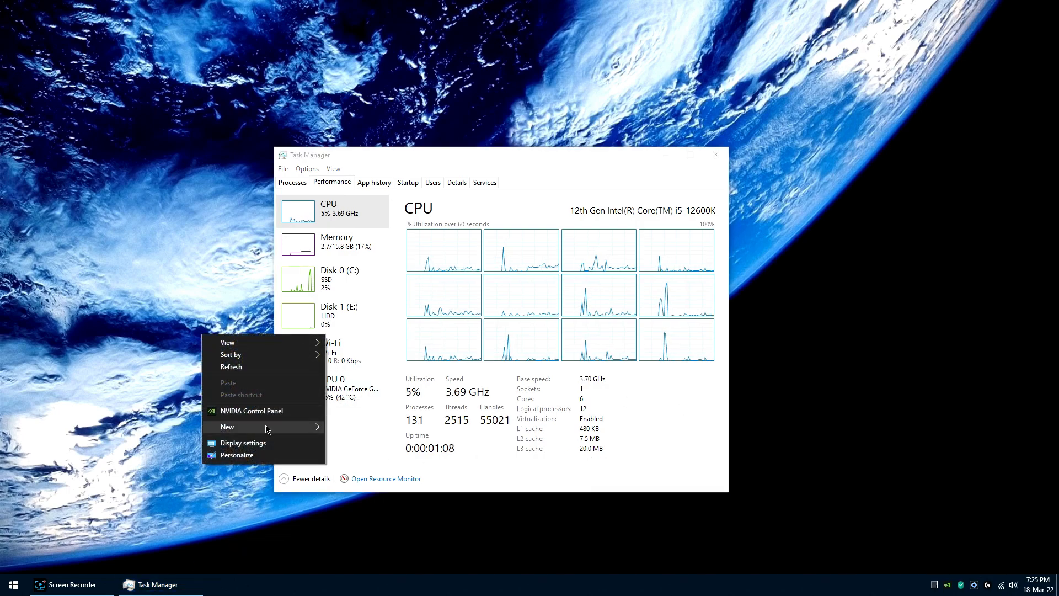
mouse_move(284, 341)
click(370, 410)
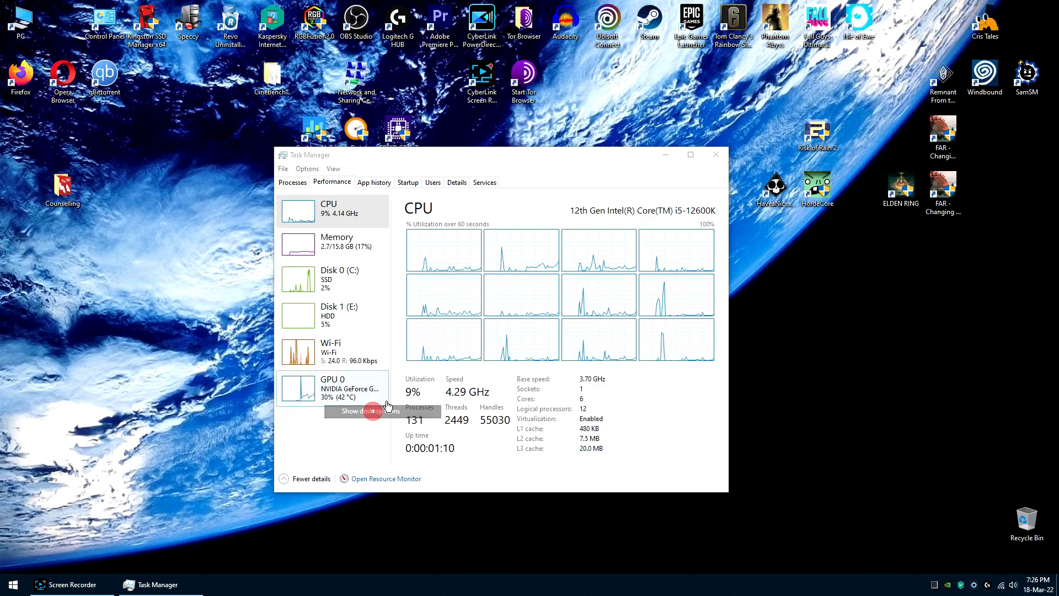
click(666, 155)
double_click(398, 130)
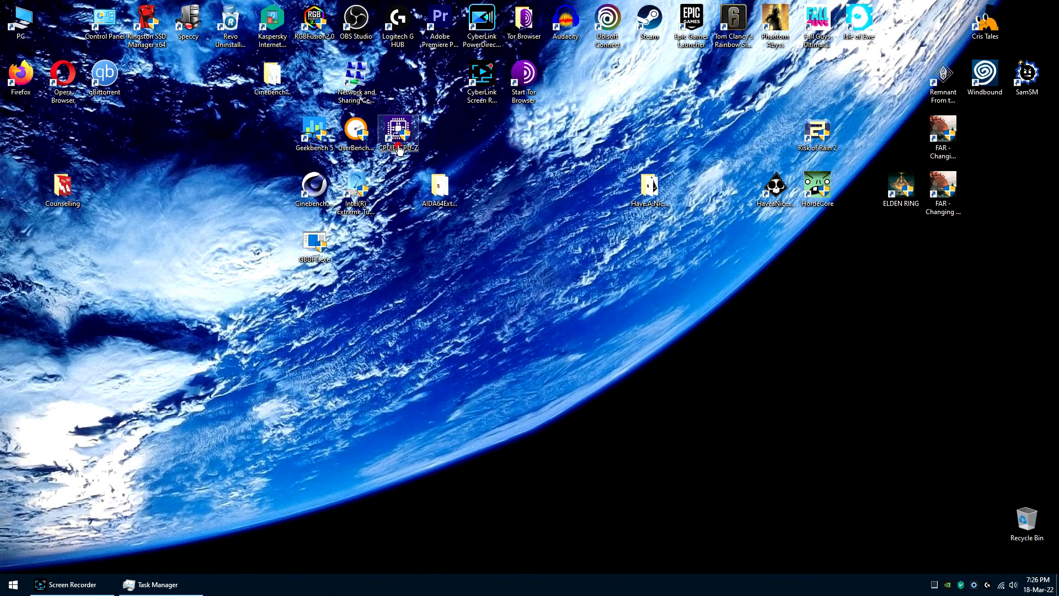
Step: Clear the desktop selection and hide the desktop icons while CPU-Z loads
click(484, 365)
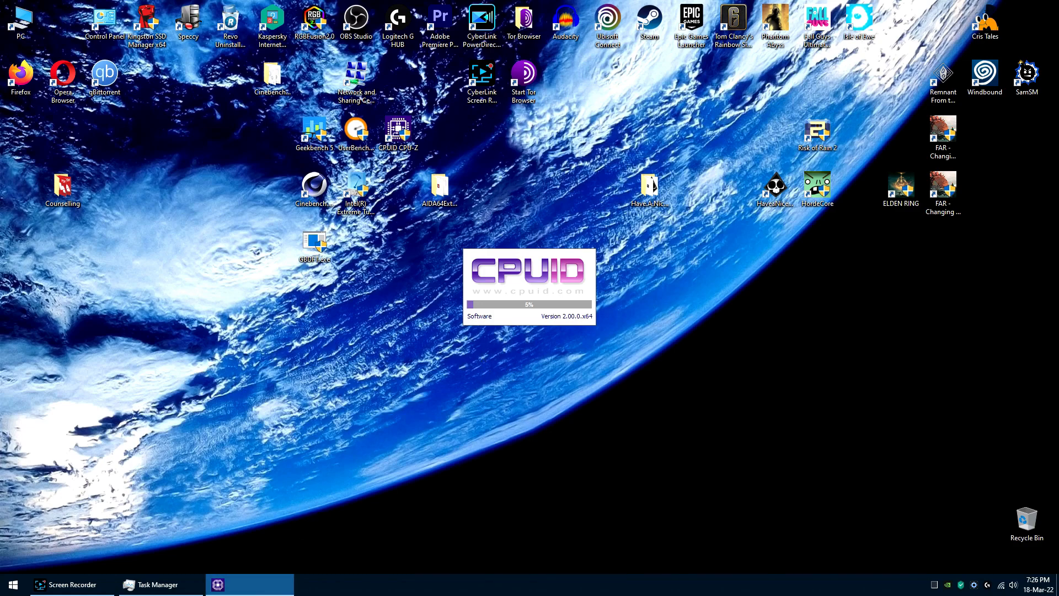
right_click(337, 354)
mouse_move(418, 362)
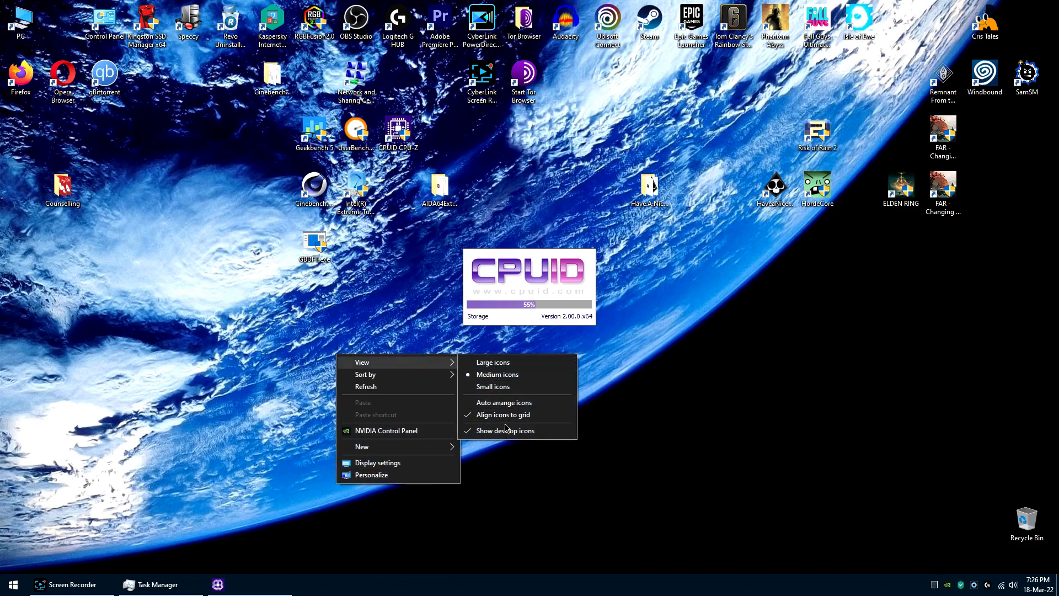
click(505, 428)
Step: Bring up Task Manager and arrange it side by side with the CPU-Z window
click(183, 586)
click(237, 588)
drag(484, 158, 299, 141)
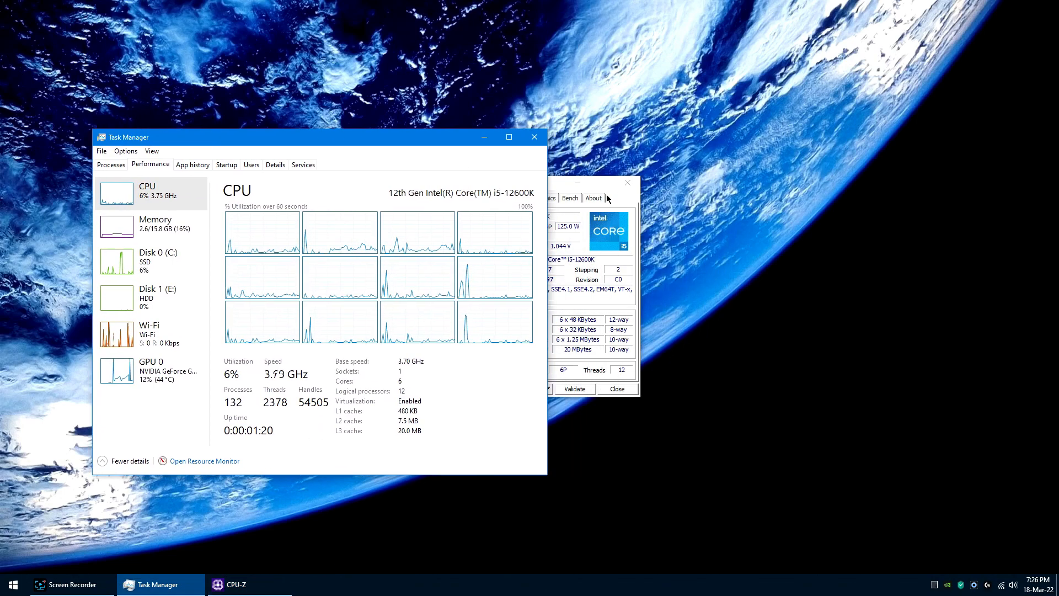
drag(557, 185, 701, 180)
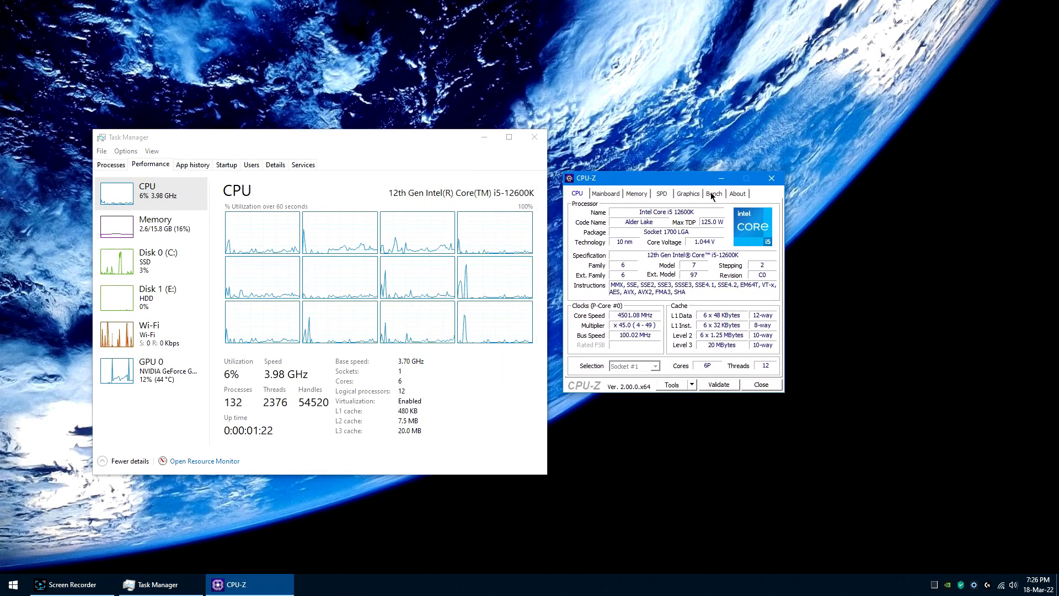
Step: Run the CPU-Z processor benchmark alongside Task Manager and stop it during the multi-thread test
click(712, 194)
click(601, 318)
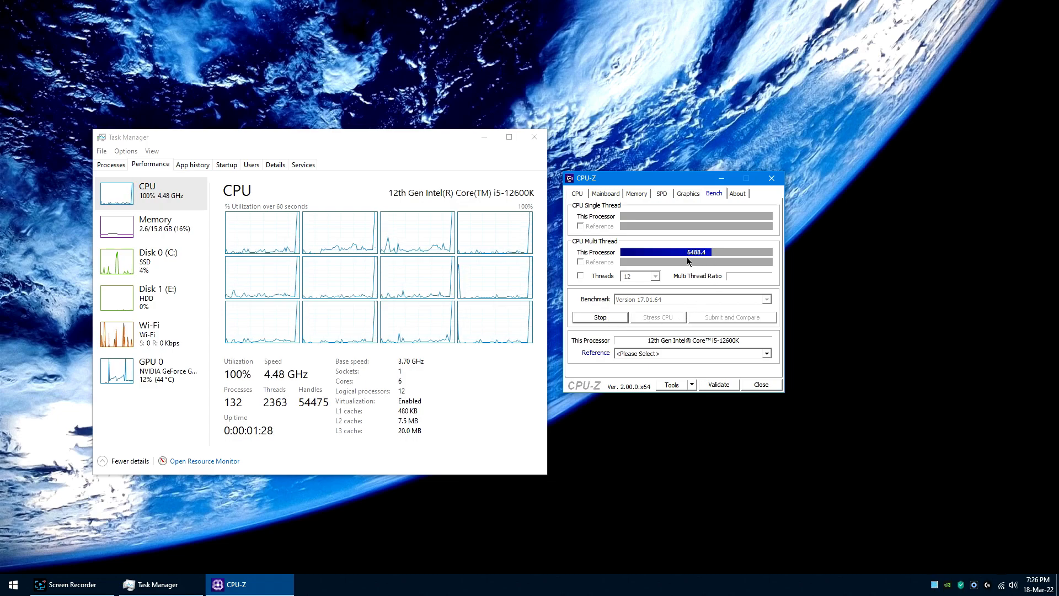
click(612, 318)
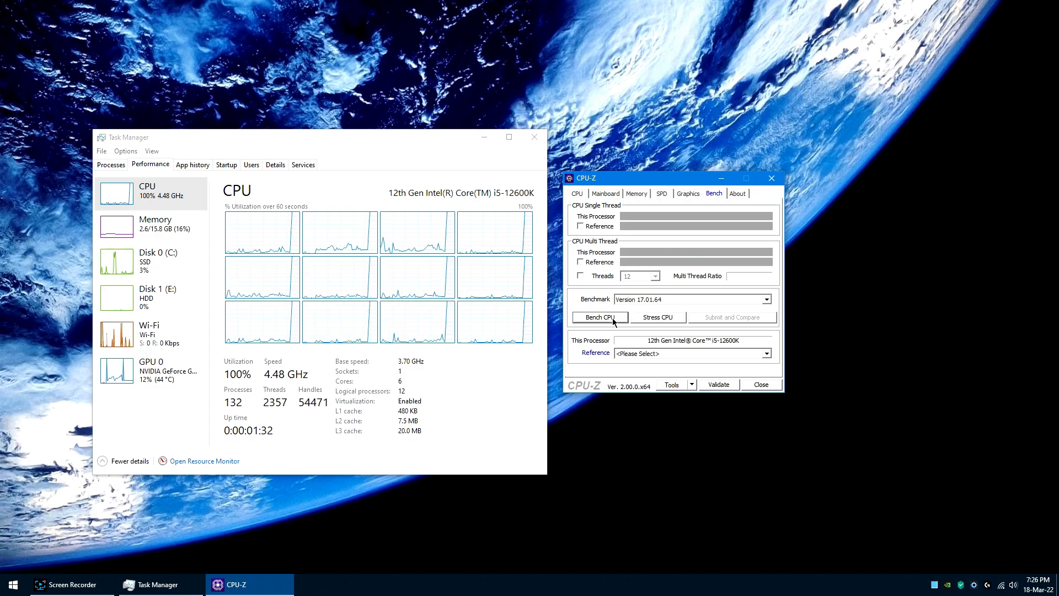
Step: Benchmark the processor against the Intel Core i9-11900K reference, stop the run and close CPU-Z
click(749, 354)
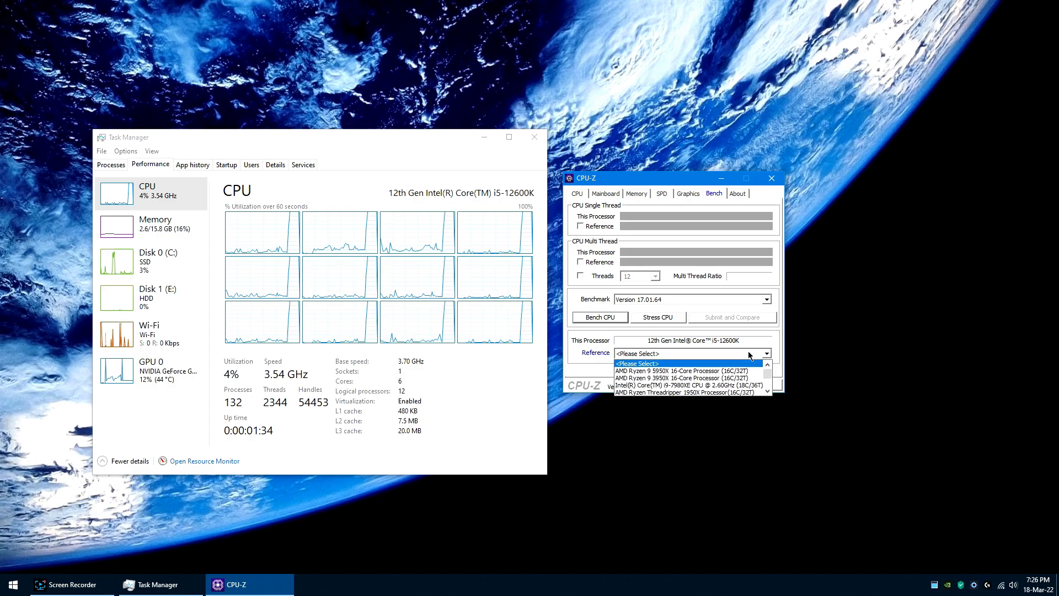
scroll(726, 370, down, 2)
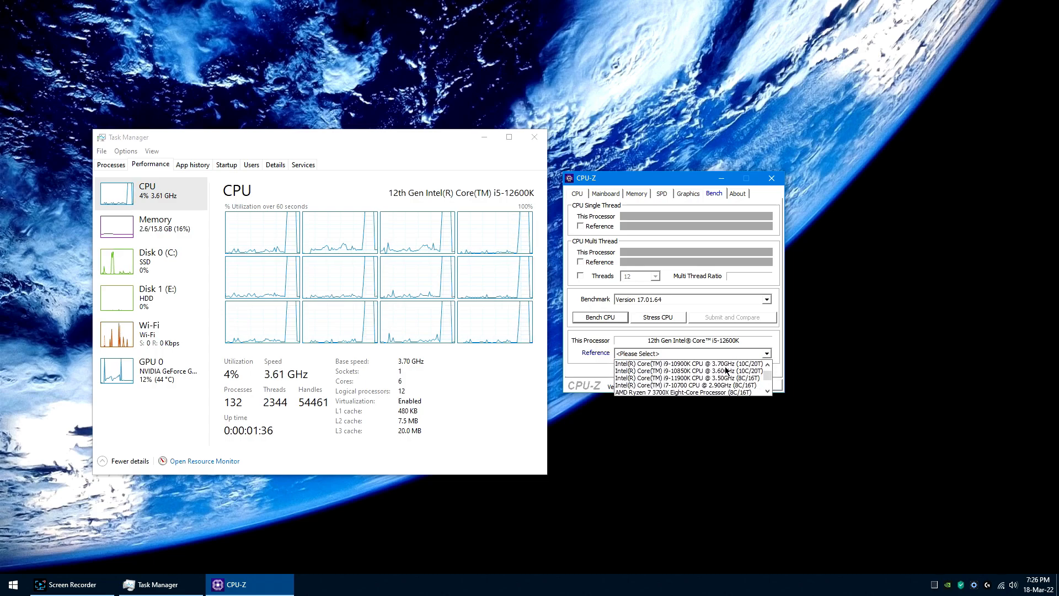
click(717, 379)
click(601, 320)
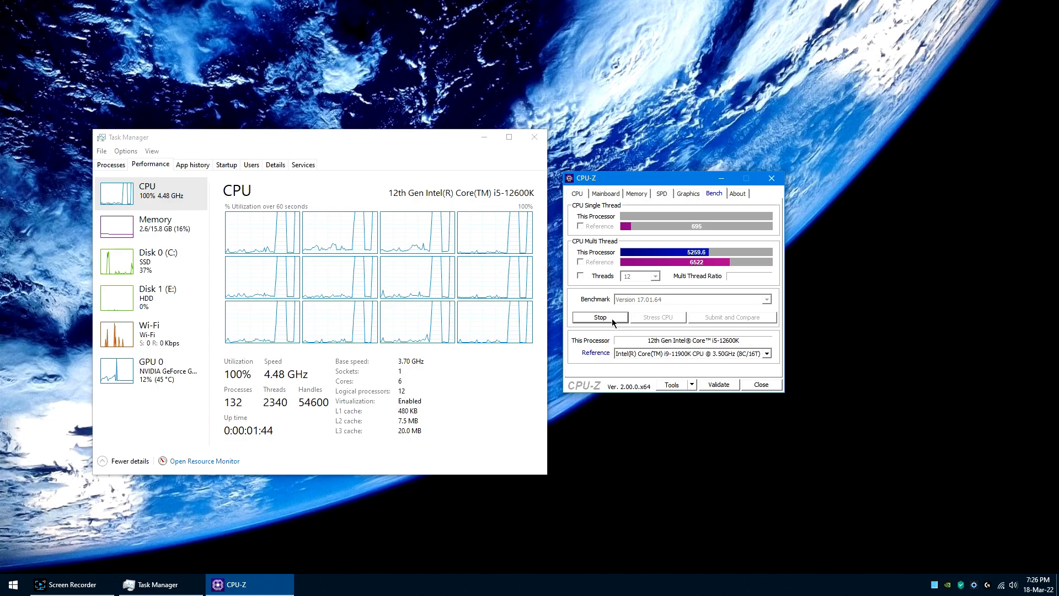
click(612, 321)
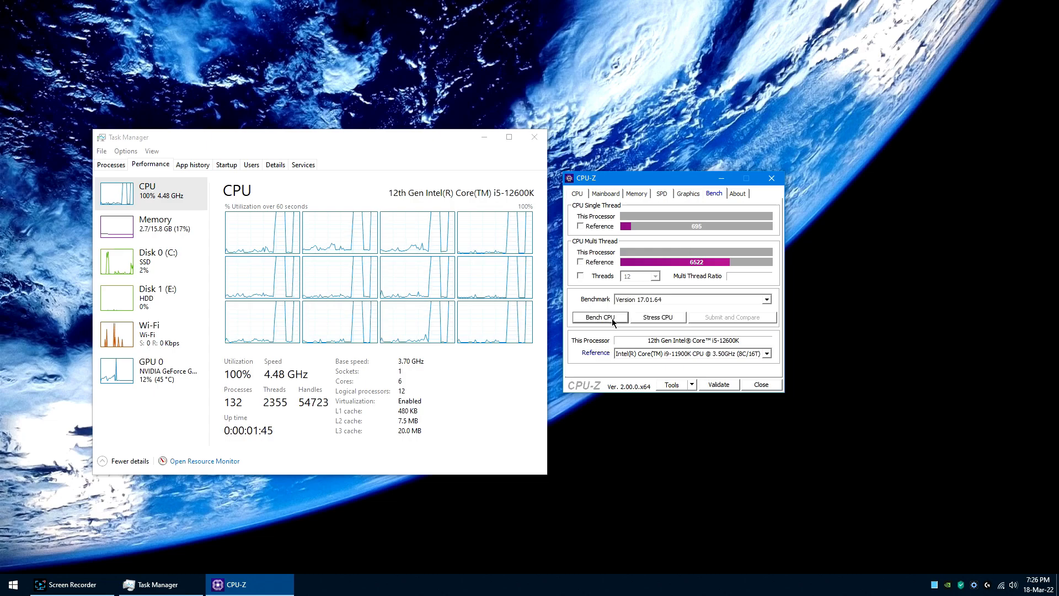
click(761, 384)
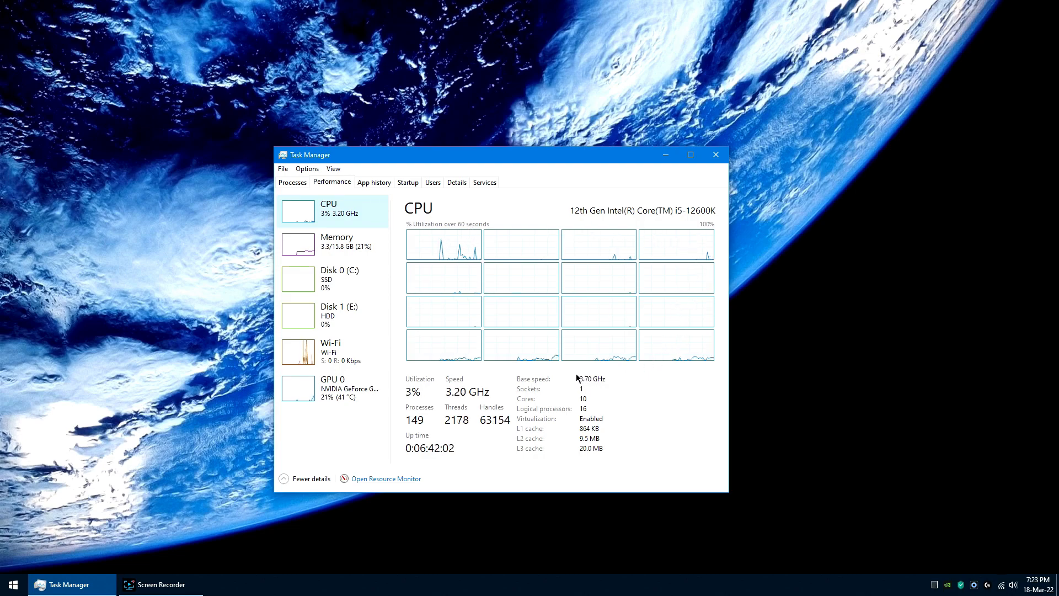
Step: Switch Task Manager's CPU performance page to the graph-only summary and back to the full view
double_click(597, 411)
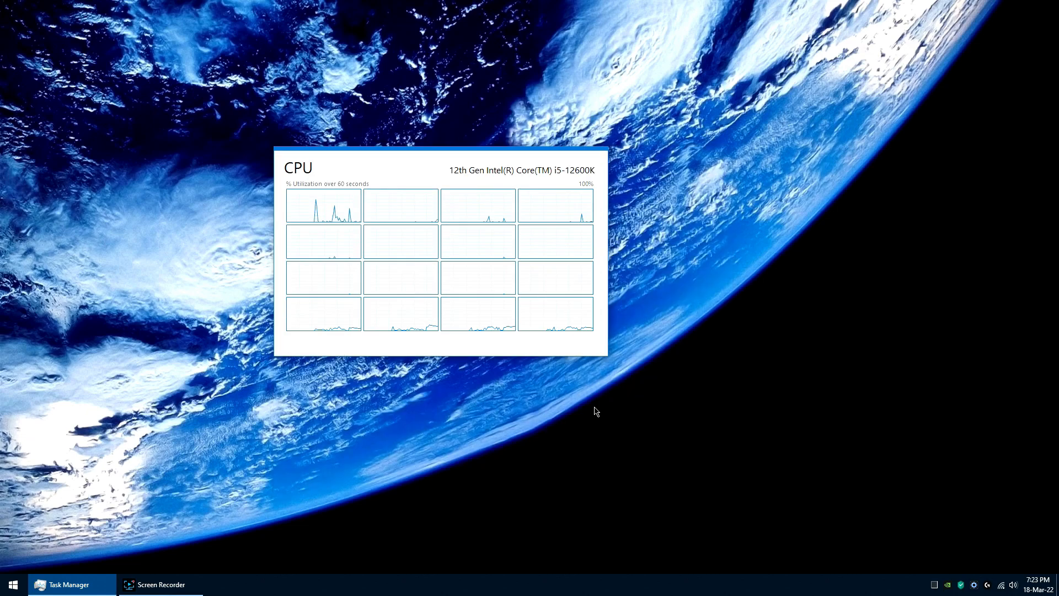
double_click(553, 348)
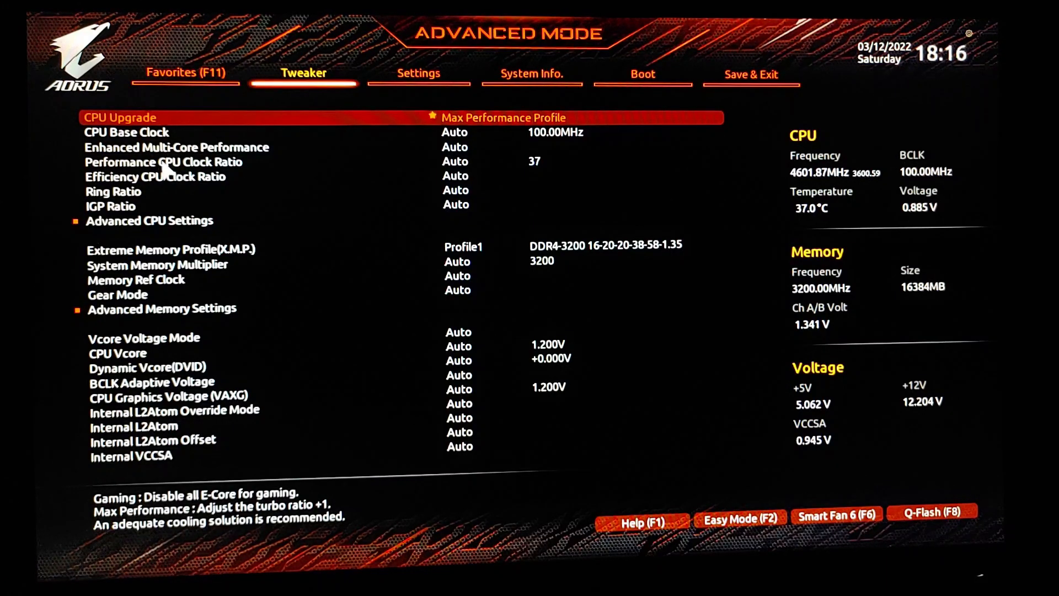
Step: Show the Favorites page in the Gigabyte BIOS and return to the Tweaker settings
click(158, 149)
key(F11)
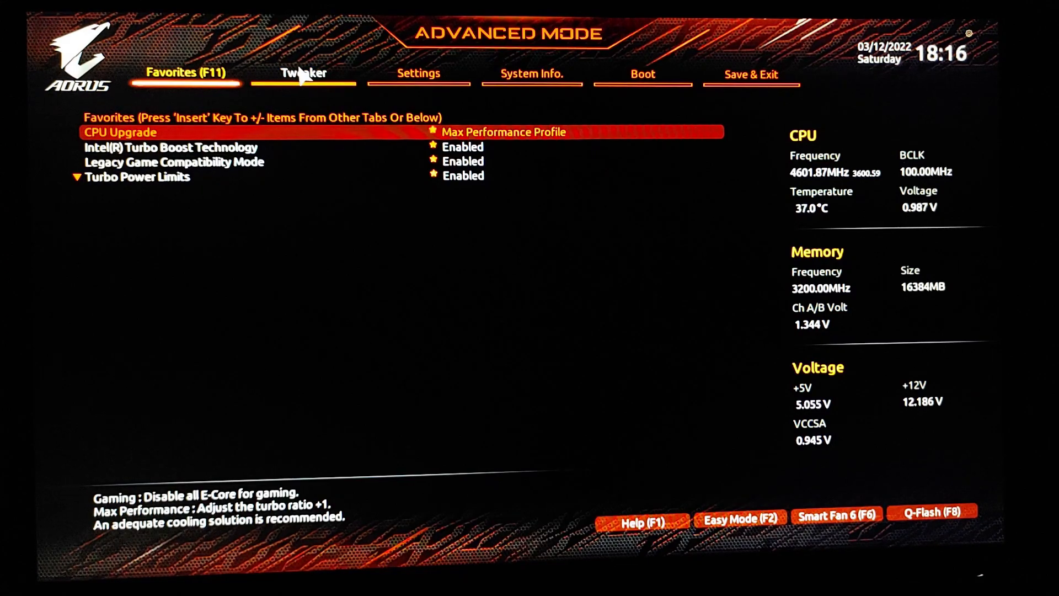
click(302, 75)
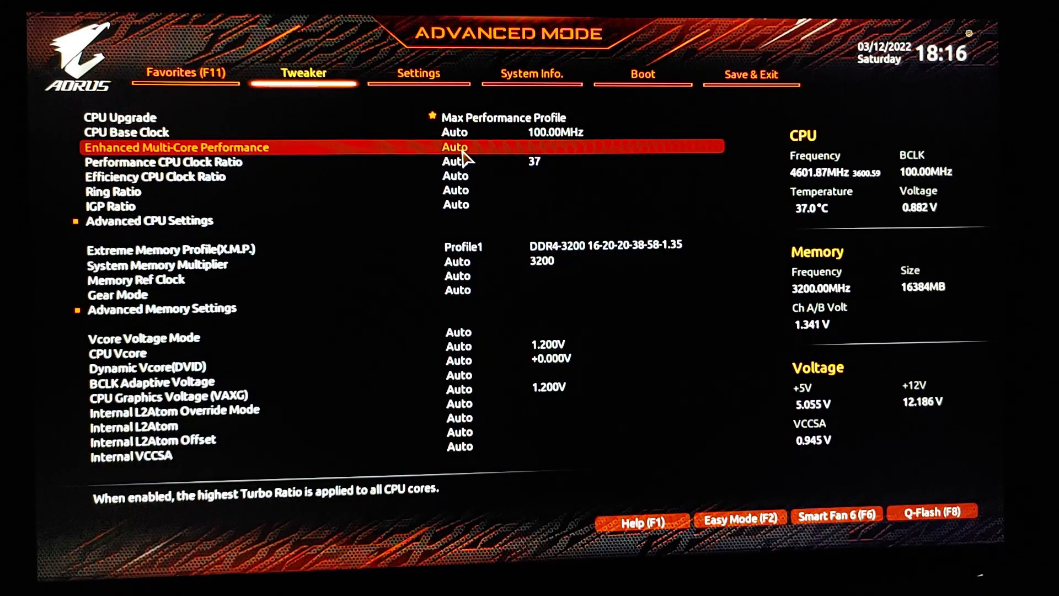
Step: Bring up the Save & Exit Setup prompt and the General Help key list, dismissing each without saving
key(F10)
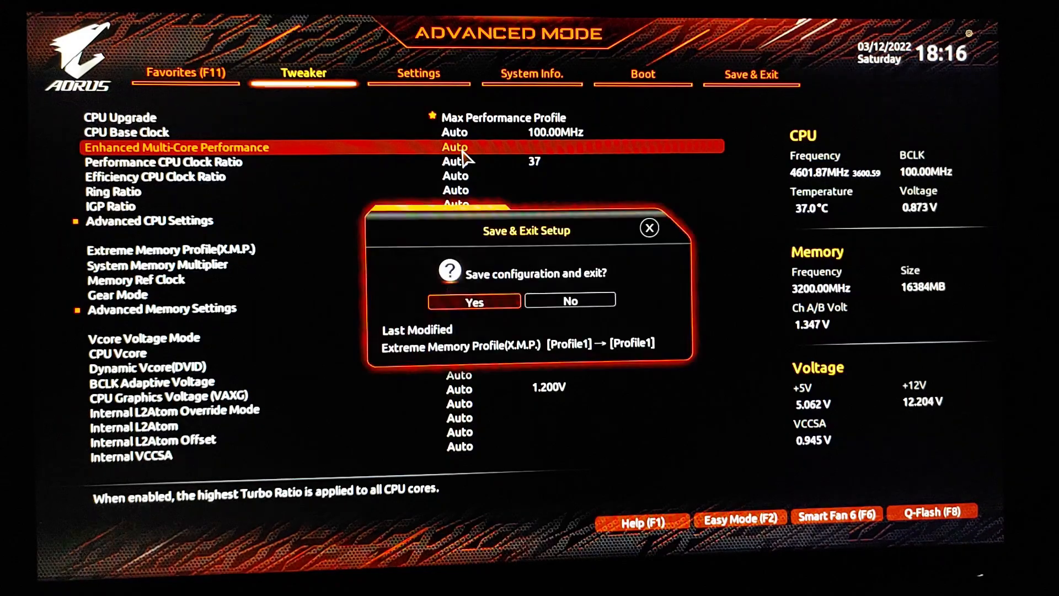
click(650, 222)
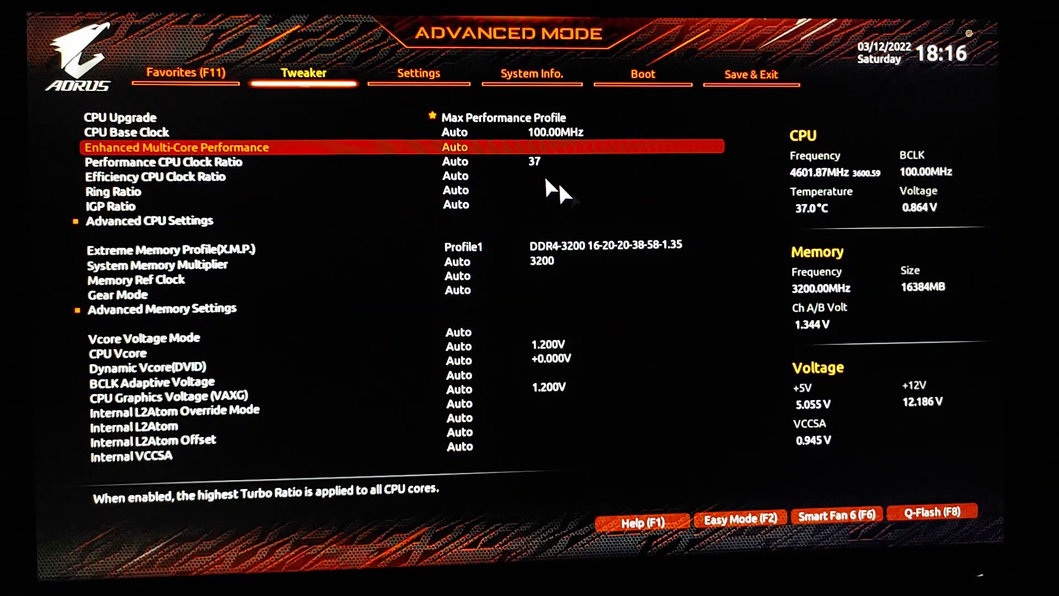
click(635, 524)
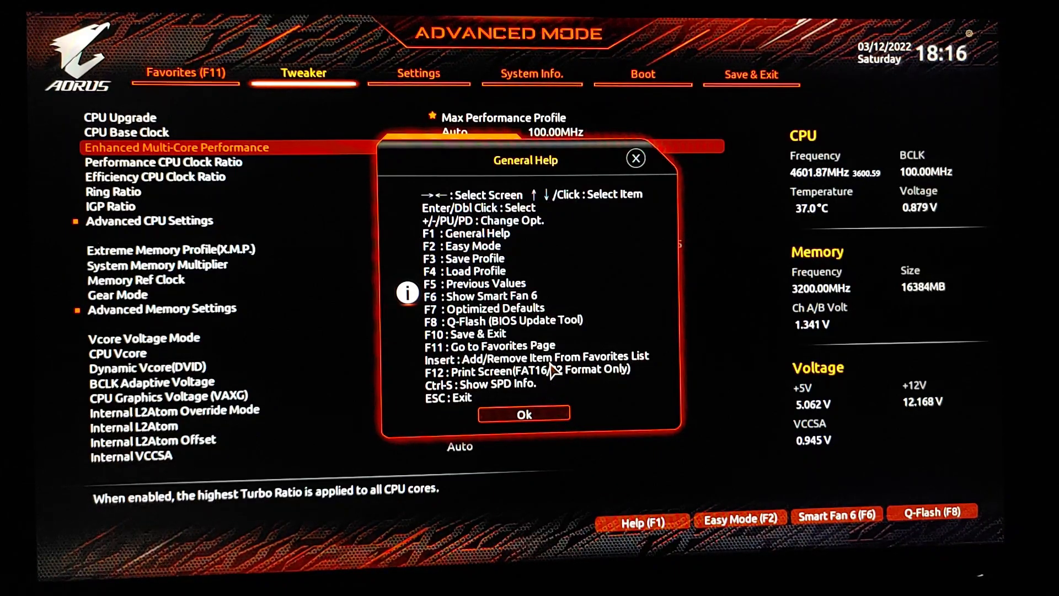
click(637, 155)
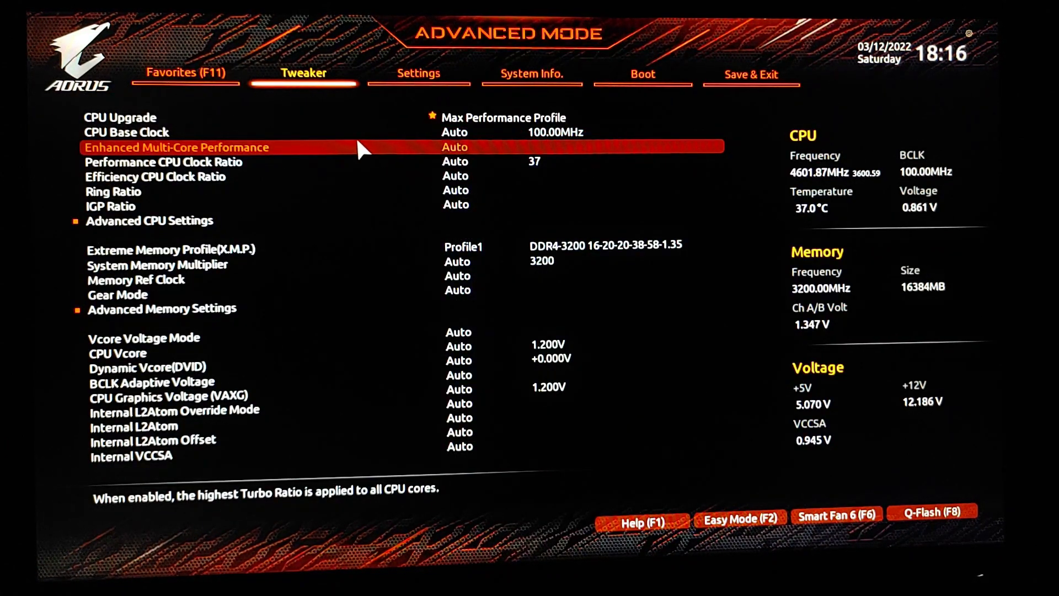
Step: Cycle the Enhanced Multi-Core Performance options back to Auto and open Advanced CPU Settings
key(plus)
key(plus)
key(plus)
click(138, 219)
click(138, 219)
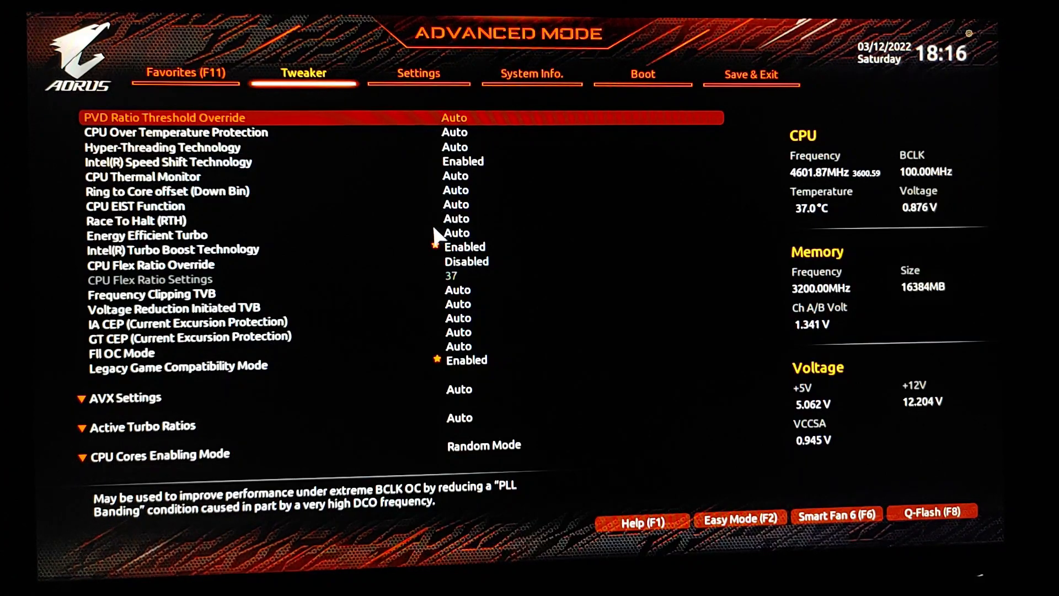
Step: Look through Advanced CPU Settings from PVD Ratio Threshold Override down to Core Current Limit under Turbo Power Limits
key(Down)
key(Down)
key(Down)
key(Down)
key(Down)
key(Down)
key(Down)
key(Down)
key(Down)
key(Down)
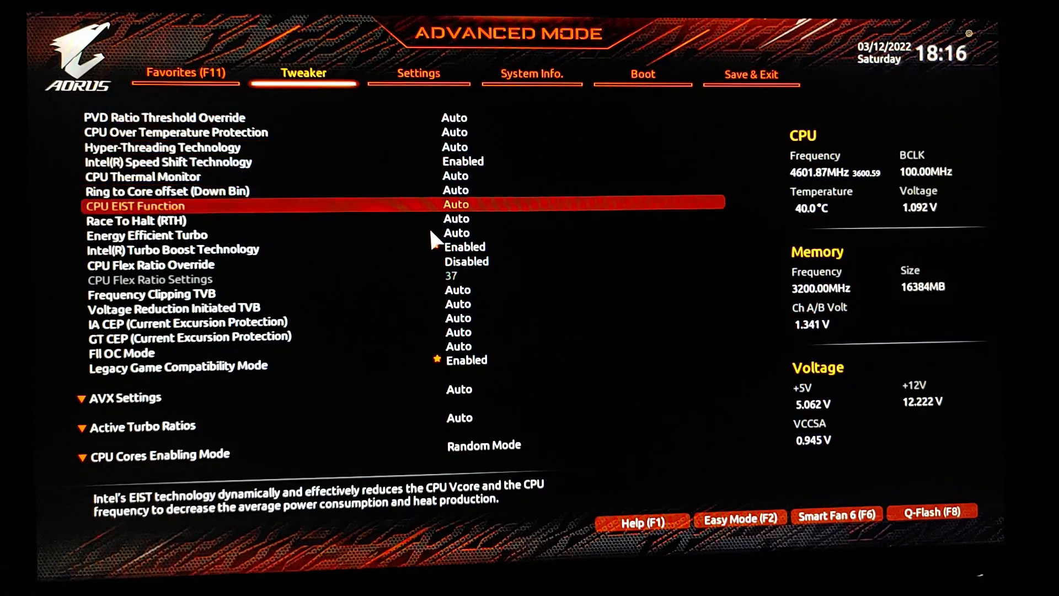
key(Down)
key(Down)
key(Down)
key(Down)
key(Down)
key(Down)
key(Down)
key(Down)
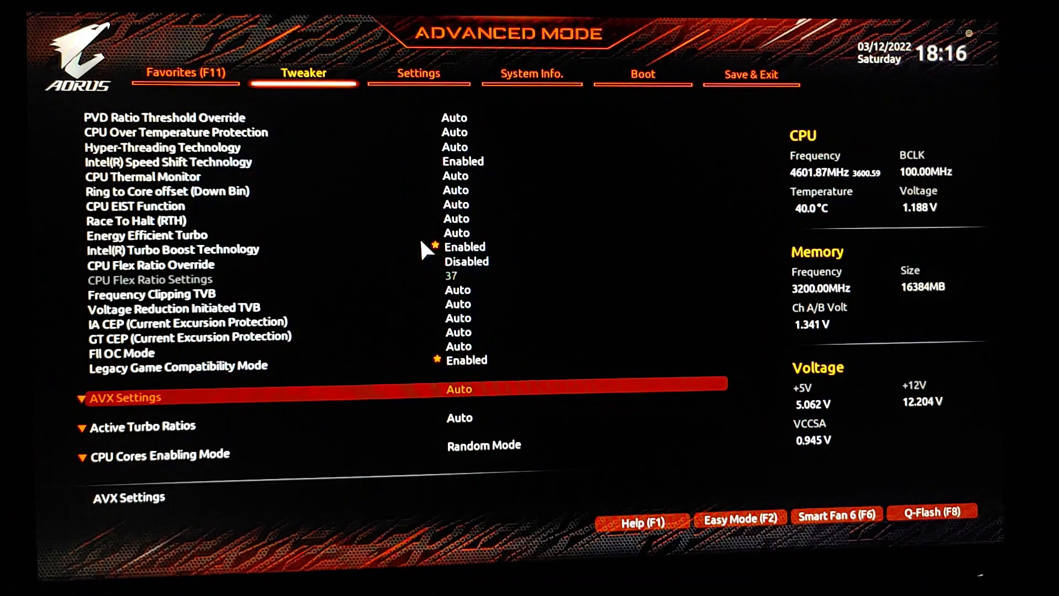
key(Down)
key(Down)
key(Down)
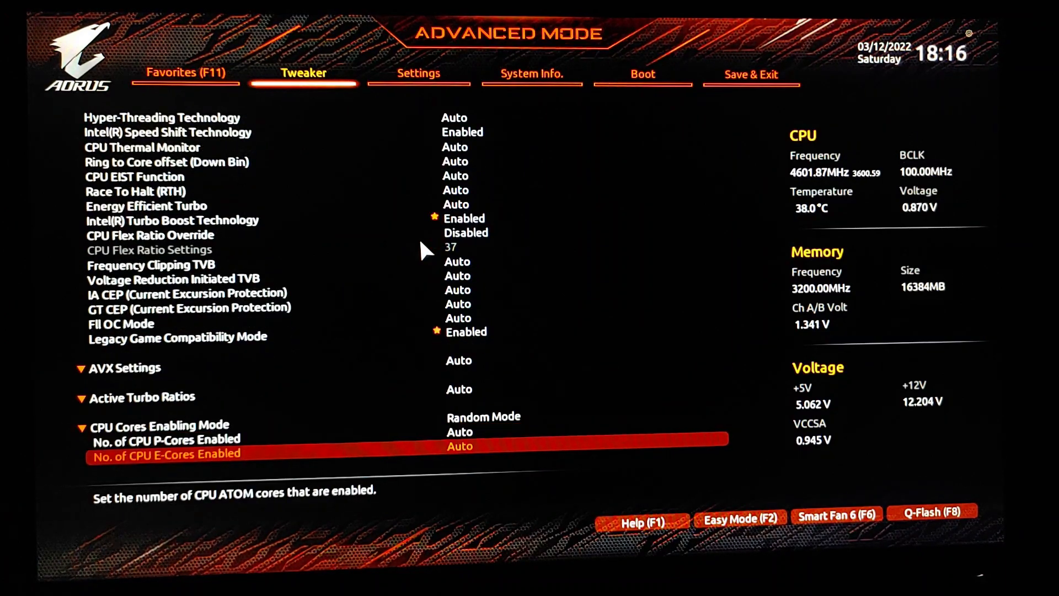
key(Down)
key(Down)
key(Down)
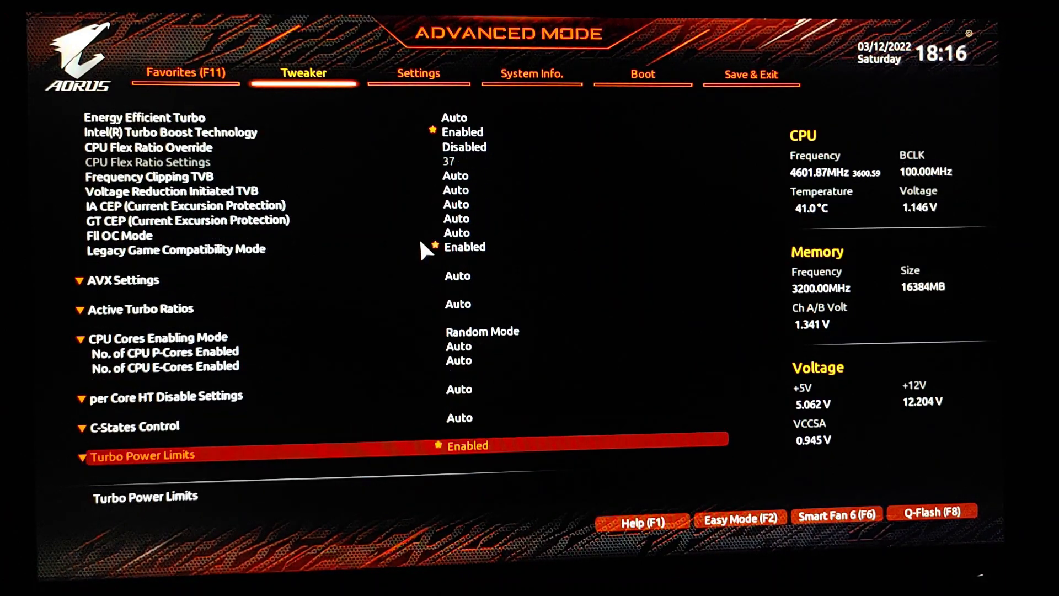
key(Down)
key(Down)
key(Down)
key(Down)
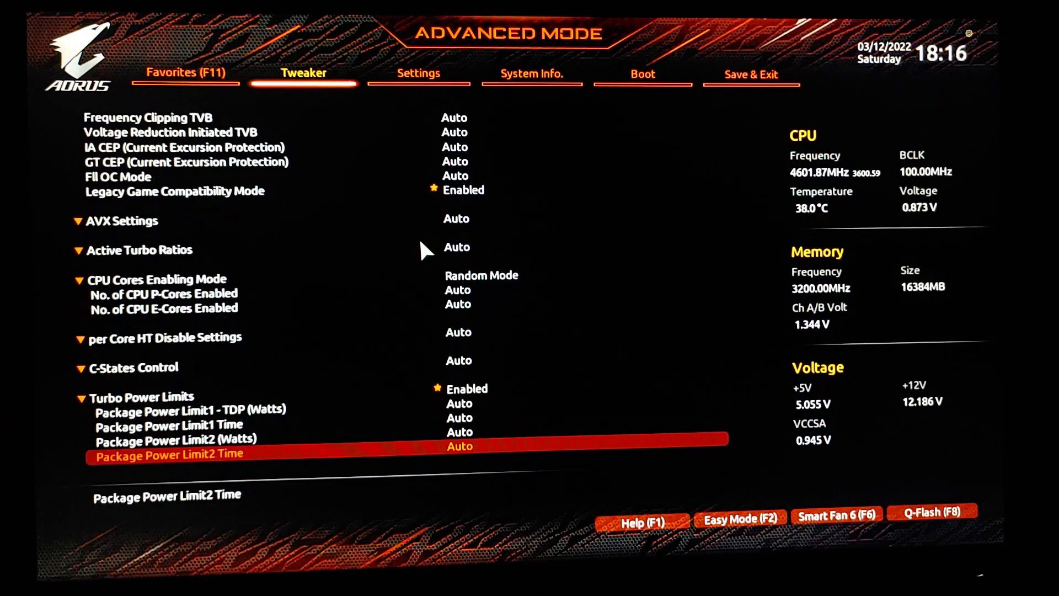
key(Down)
key(Down)
key(Down)
key(Down)
key(Down)
key(Down)
key(Down)
key(Down)
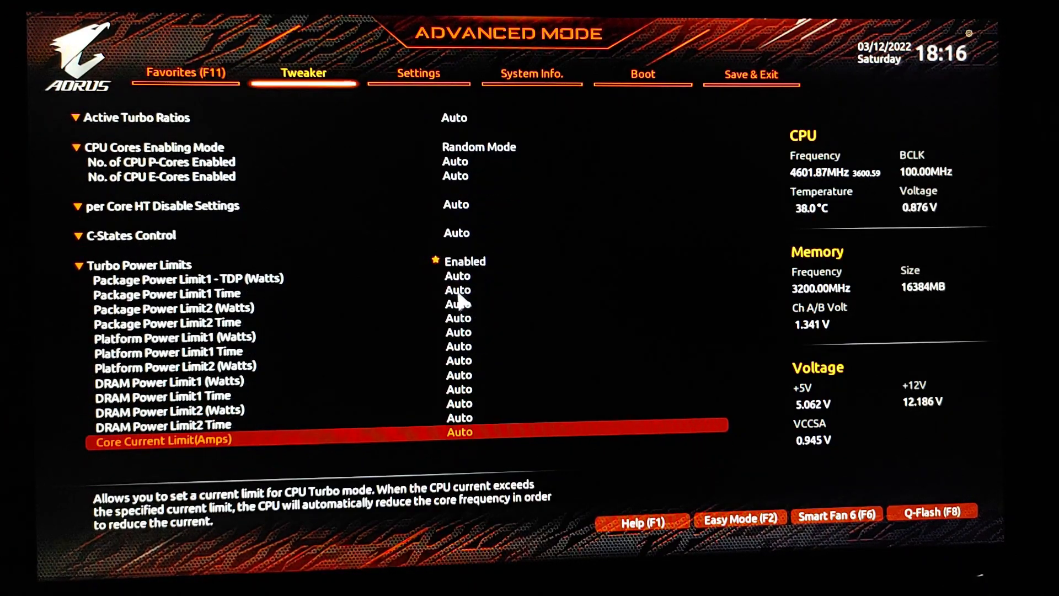
Step: Set Turbo Power Limits to Enabled and move through its entries to Platform Power Limit1 (Watts)
click(453, 263)
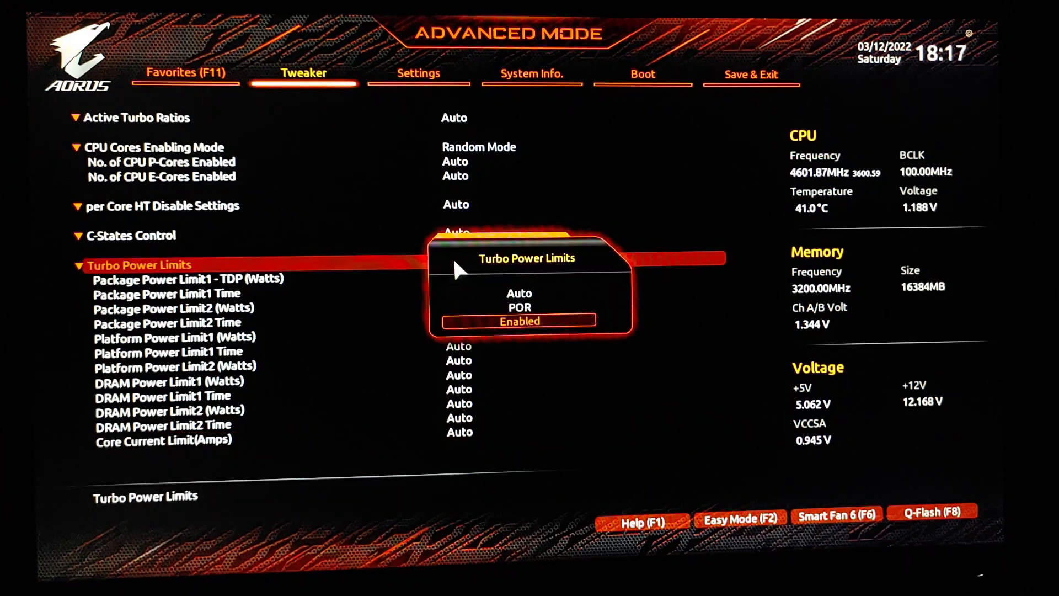
click(533, 320)
key(Down)
key(Down)
key(Down)
key(Down)
key(Down)
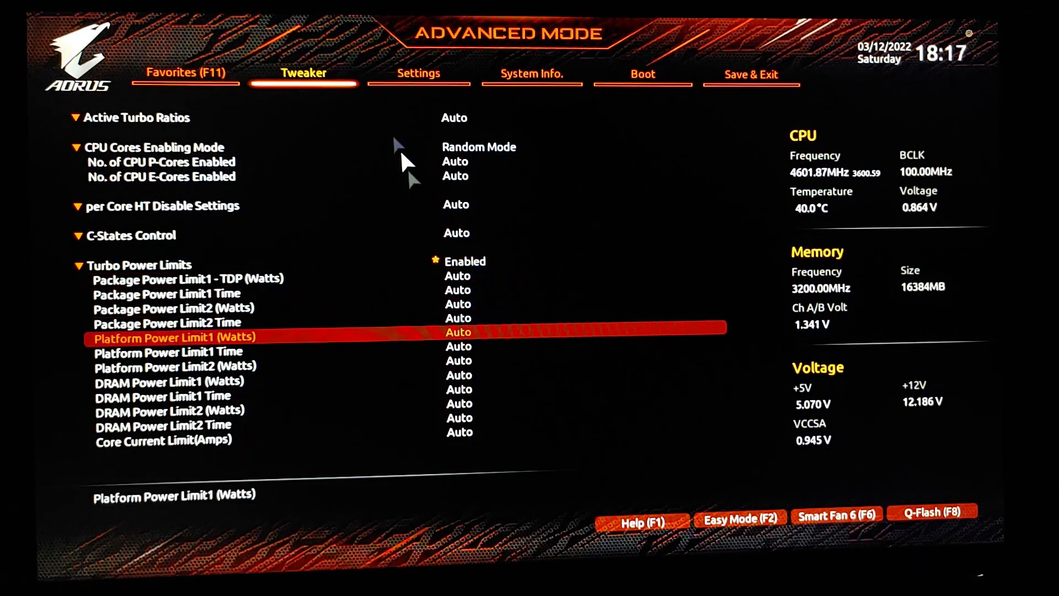
Step: Return to the main Tweaker settings and view the choices for Vcore Voltage Mode, CPU Vcore and Dynamic Vcore, changing none
click(294, 76)
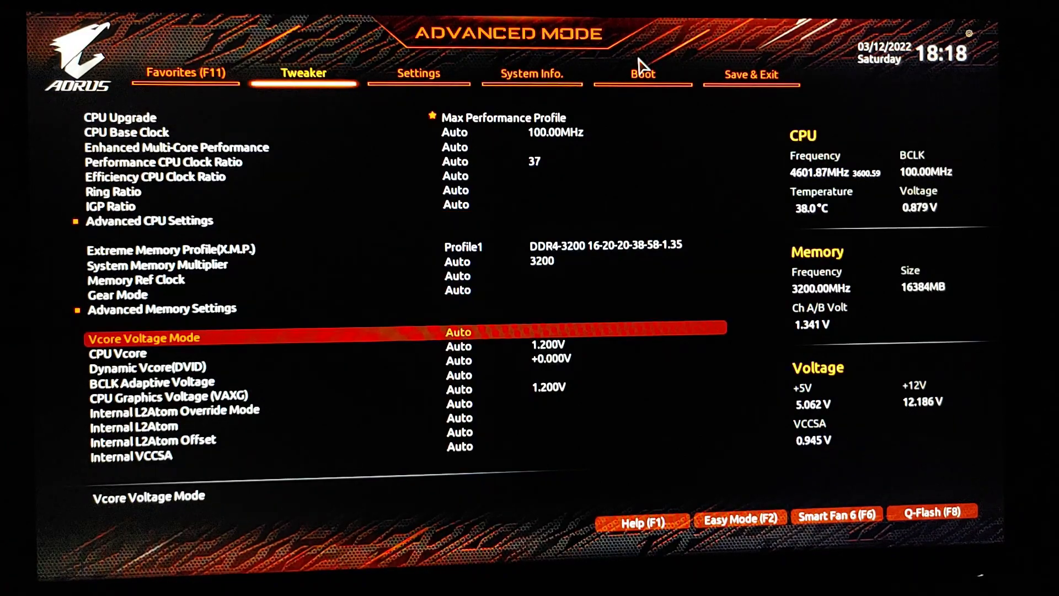
key(Return)
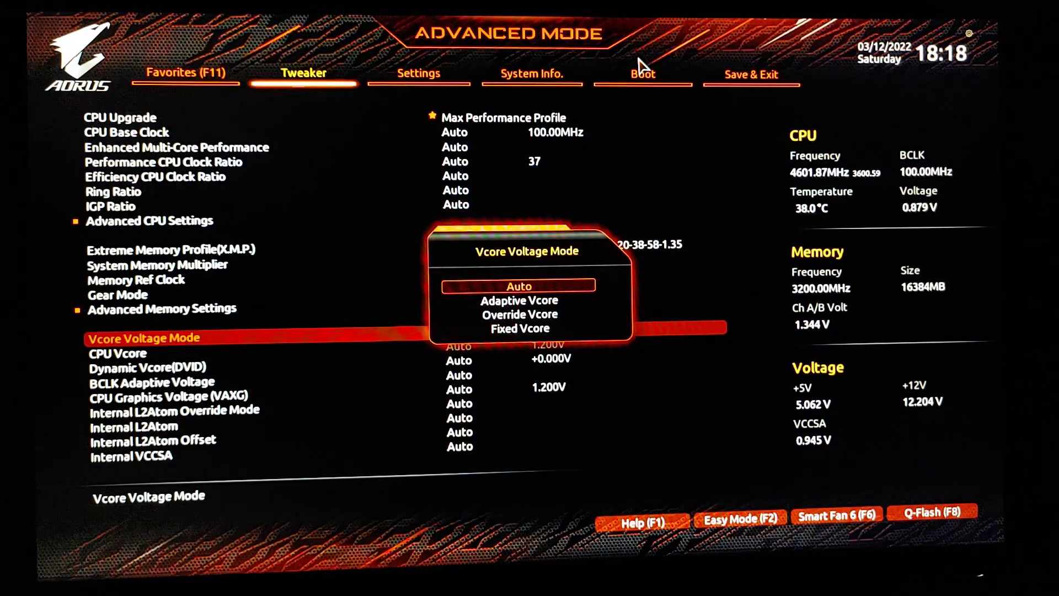
key(Escape)
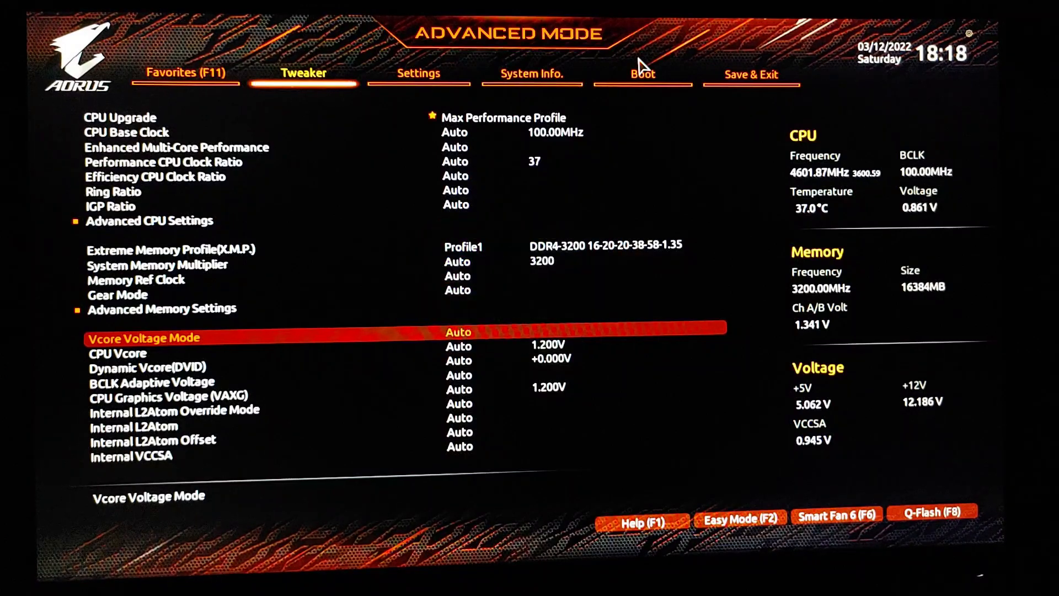
key(Down)
key(Return)
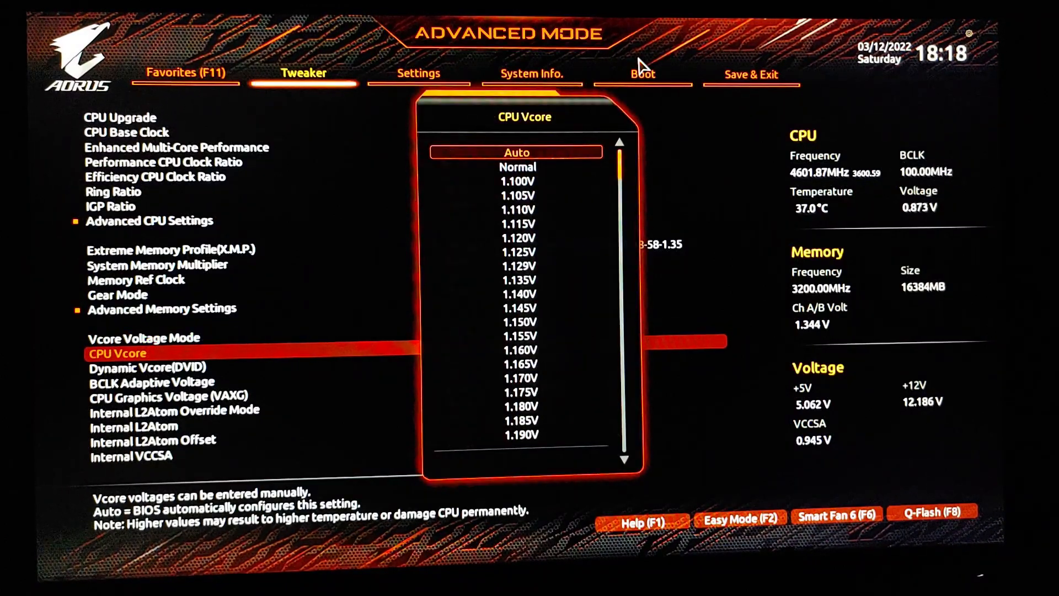
key(Escape)
key(Down)
key(Return)
key(Escape)
Step: Look through the remaining voltage settings from BCLK Adaptive Voltage down to V1P8 CPU
key(Down)
key(Down)
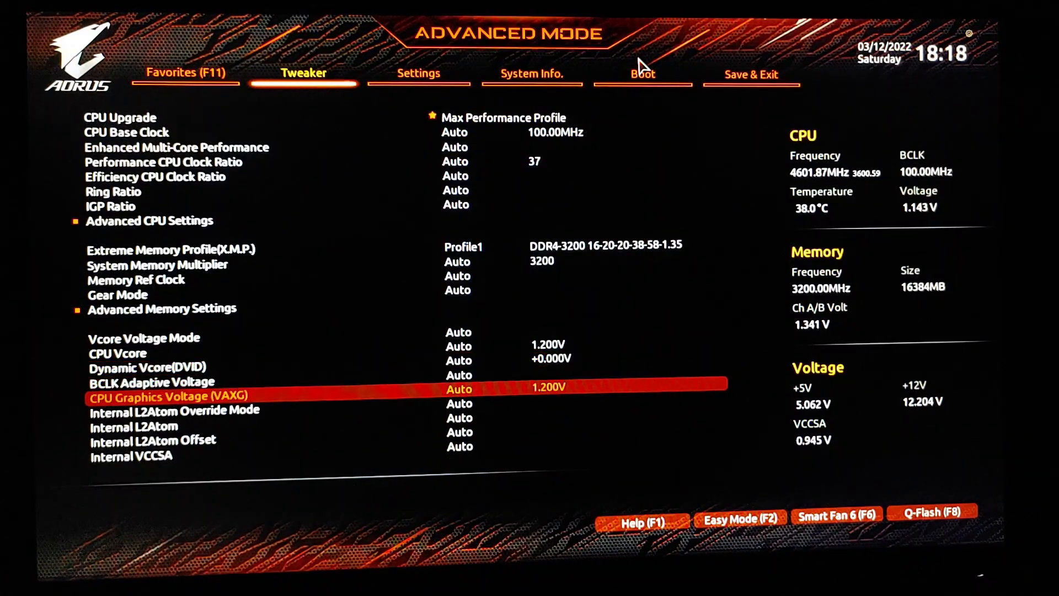
key(Down)
key(Down)
key(Down)
key(Down)
key(Down)
key(Down)
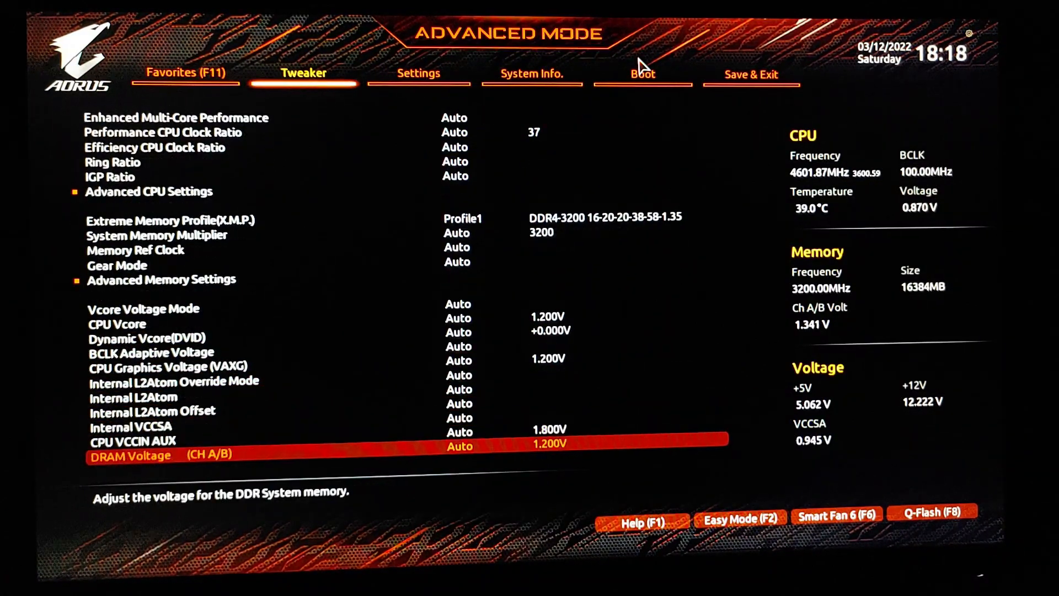
key(Down)
key(Down)
key(Down)
key(Down)
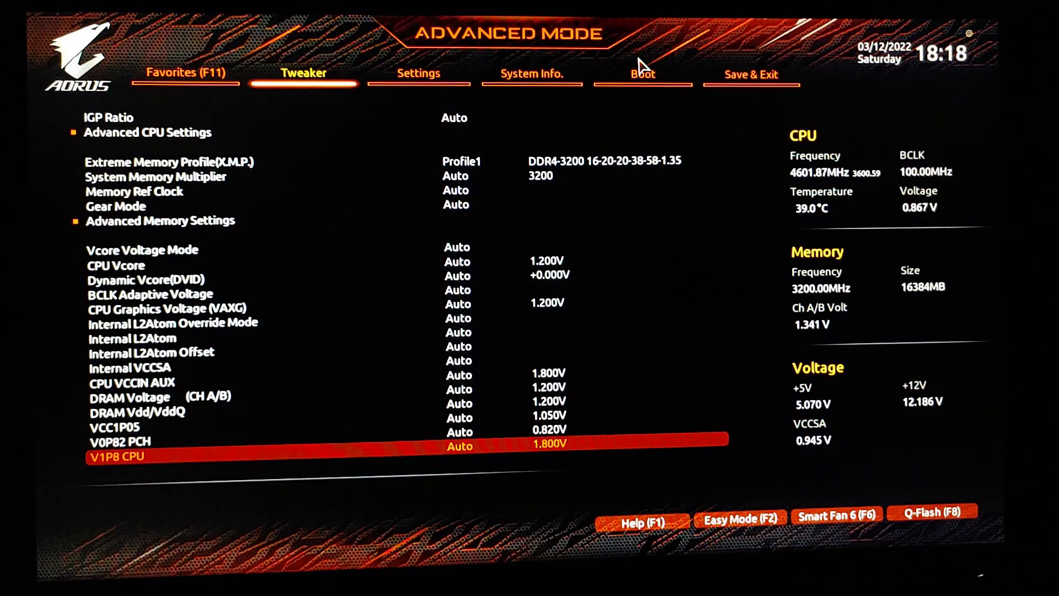
Step: Open the submenu below the main voltage settings and look through its PLL overvoltage and DRAM voltage entries down to CPU/VRM Settings
key(Down)
key(Down)
key(Down)
key(Down)
key(Up)
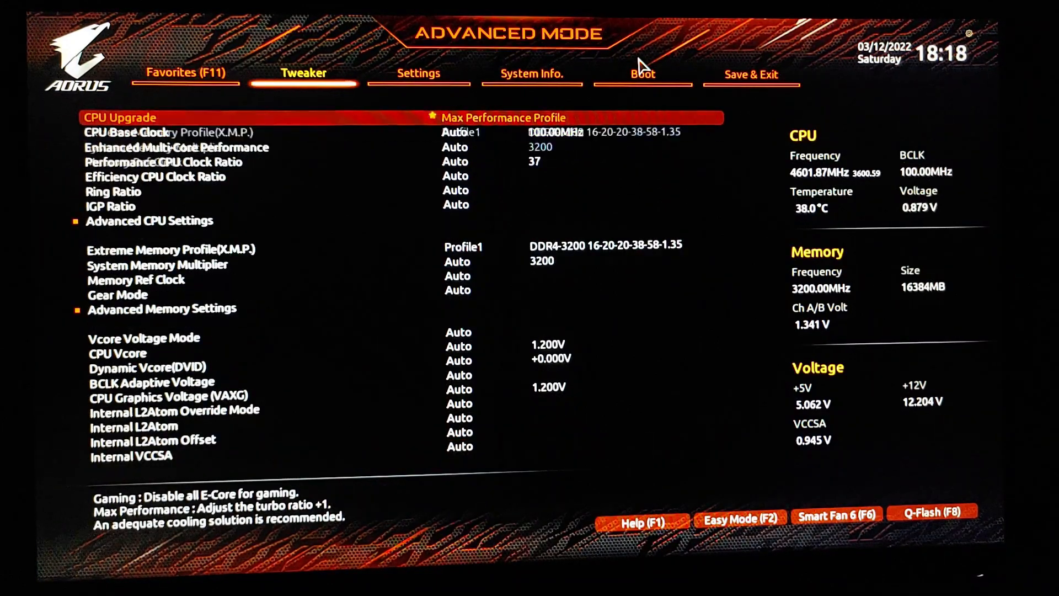
key(Up)
key(Return)
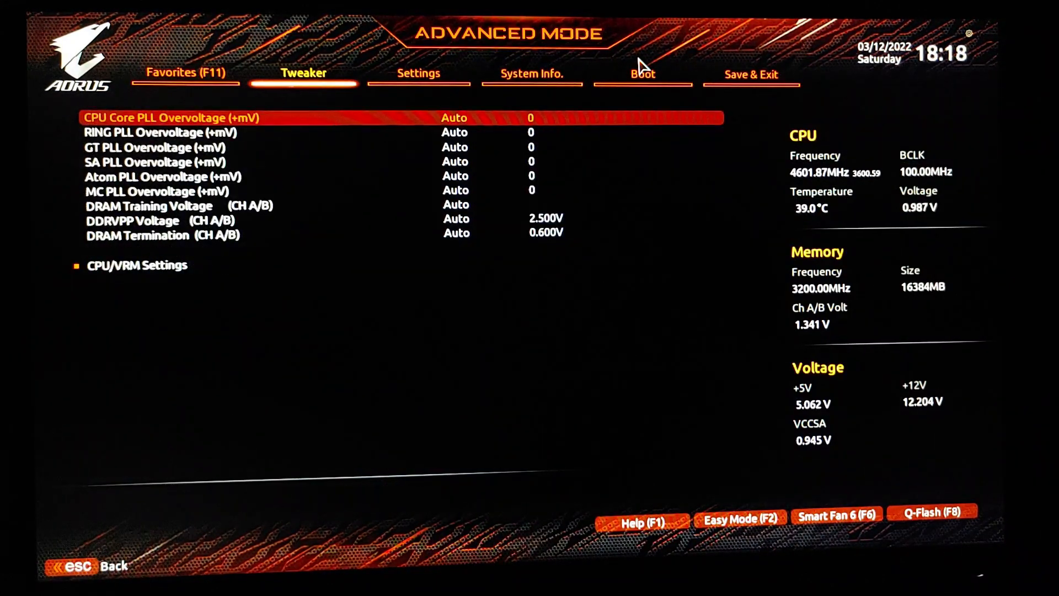
key(Down)
key(Down)
key(Down)
key(Down)
key(Down)
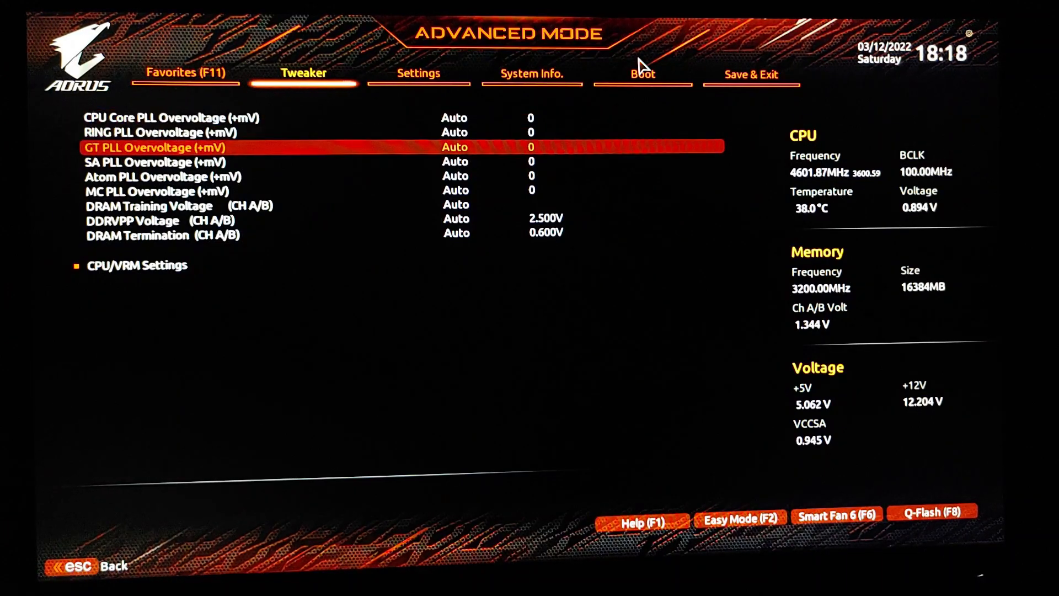
key(Down)
key(Down)
key(Down)
key(Down)
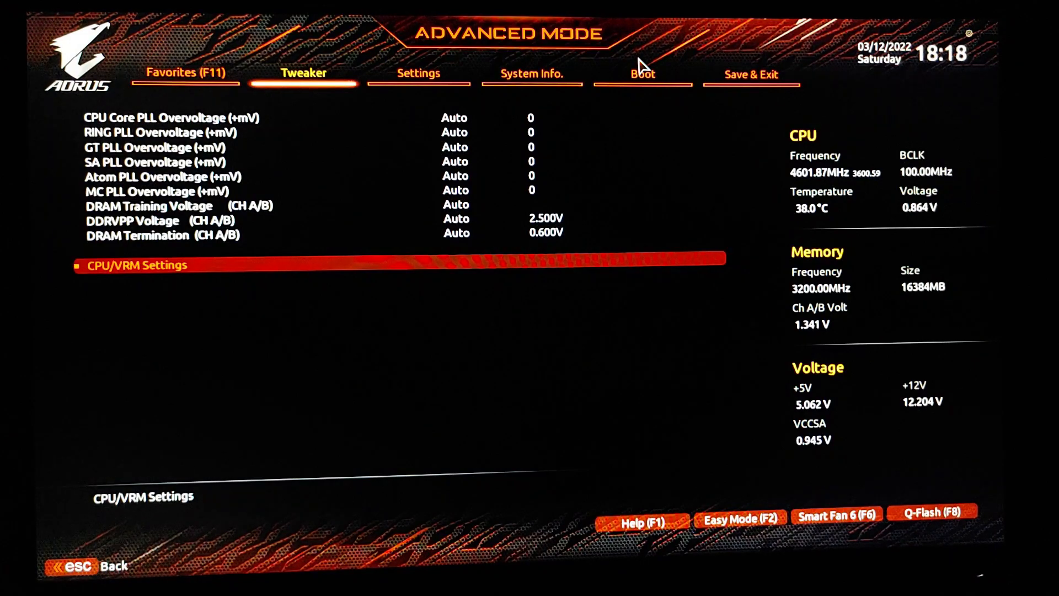
Step: Open CPU/VRM Settings and look through the load line, Vcore protection, VAXG protection and current protection entries
key(Return)
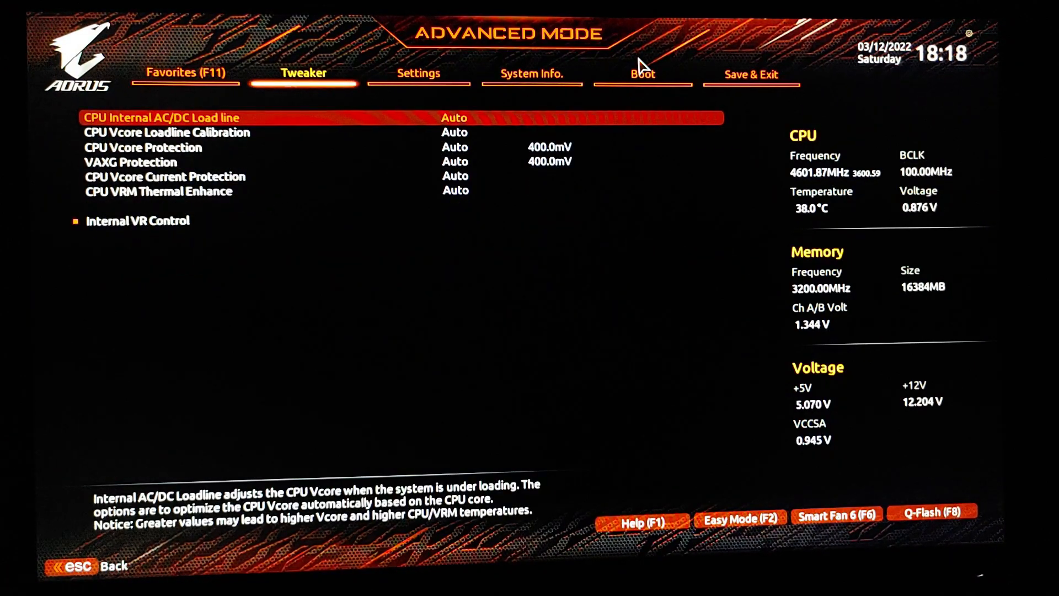
key(Down)
key(Down)
key(Down)
key(Down)
key(Down)
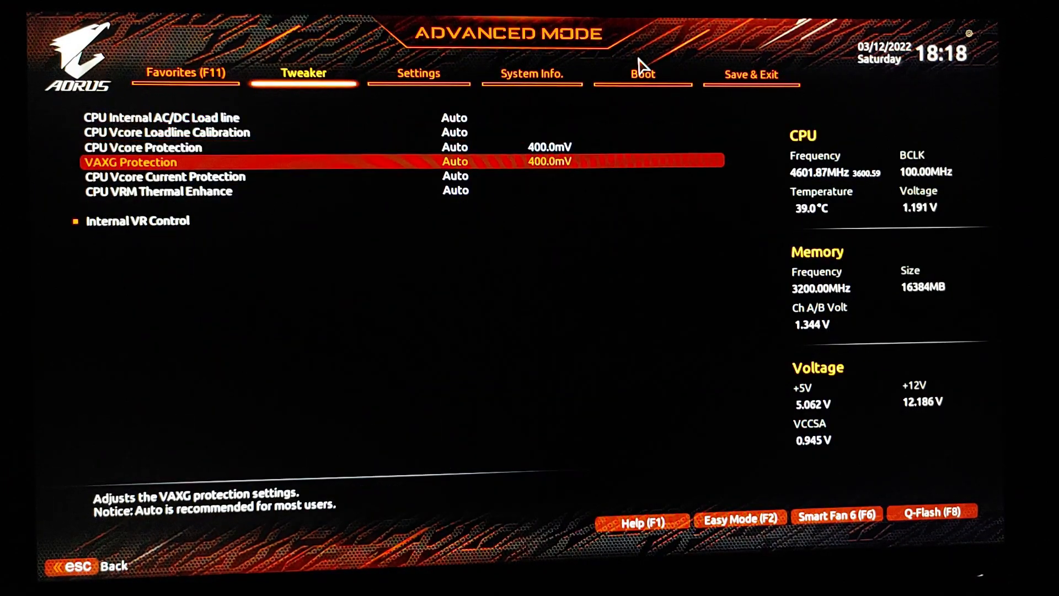
key(Down)
Step: View the choices for IA and GT VR Config Enable under Internal VR Control, changing none, and back out of the submenus
key(Return)
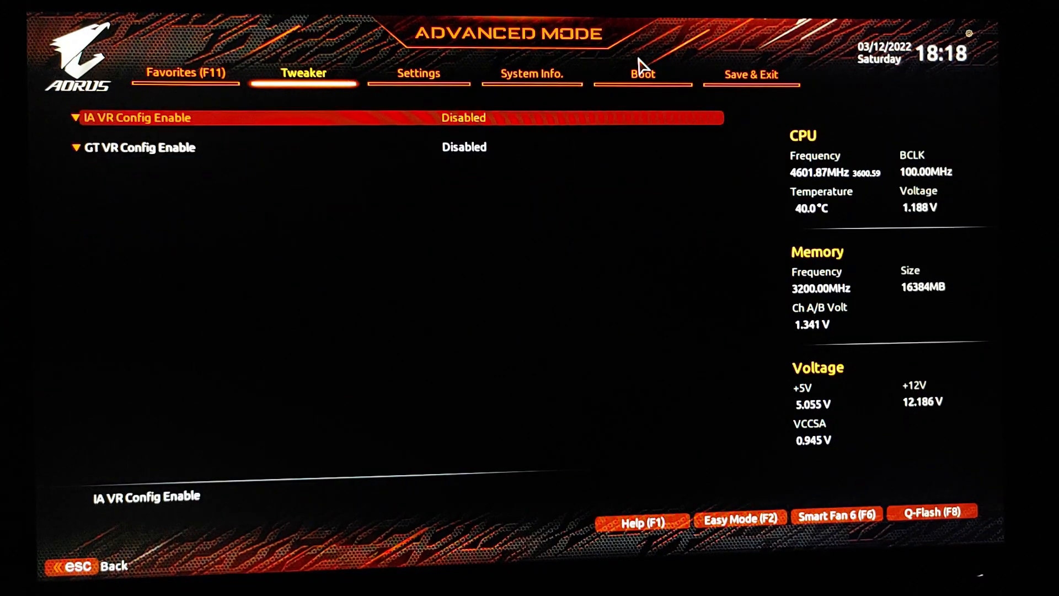
key(Return)
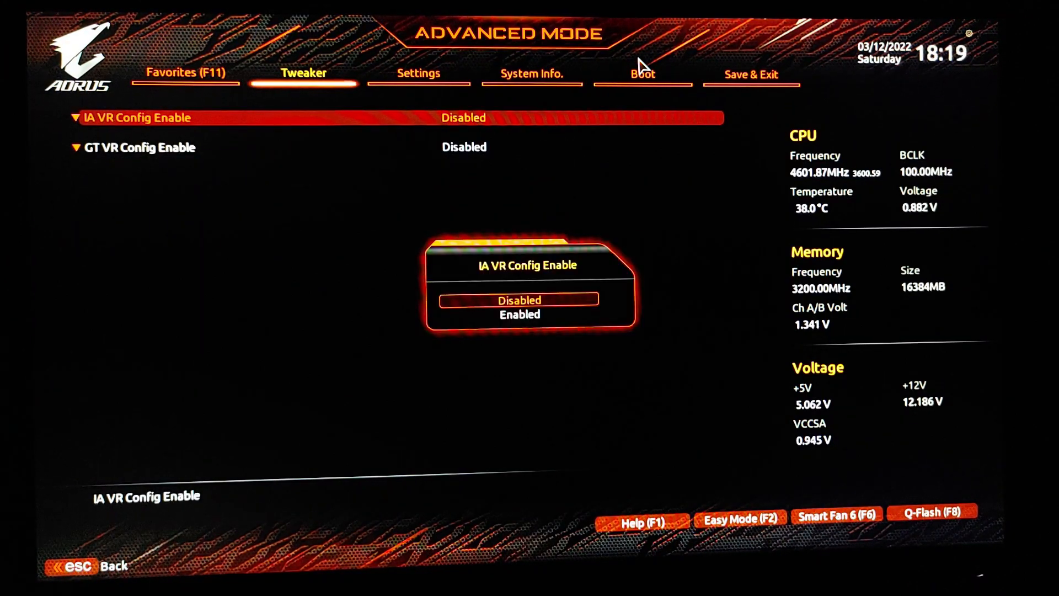
key(Escape)
key(Down)
key(Return)
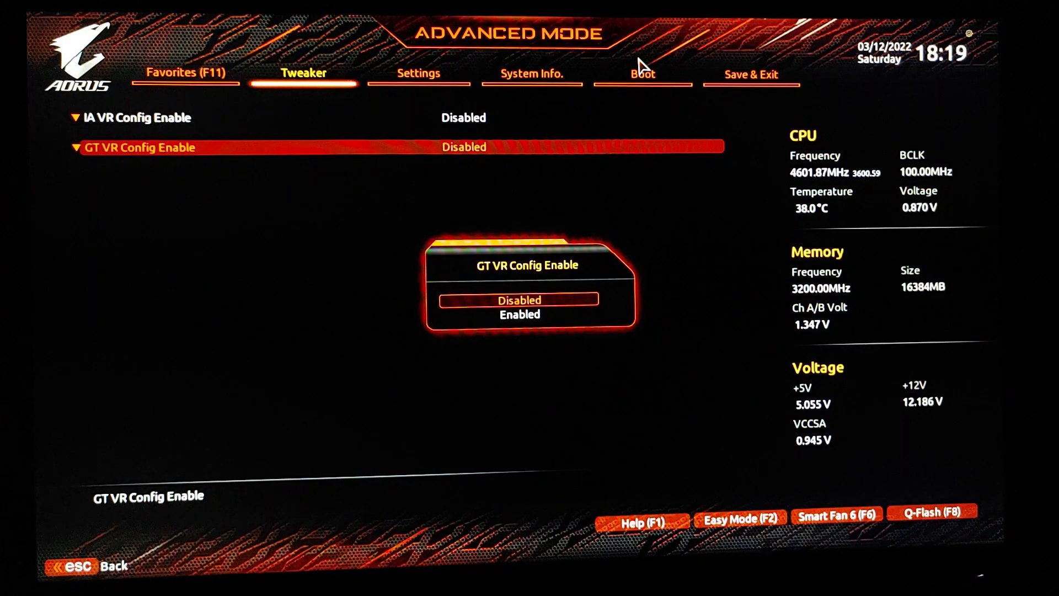
key(Escape)
key(Escape)
key(Escape)
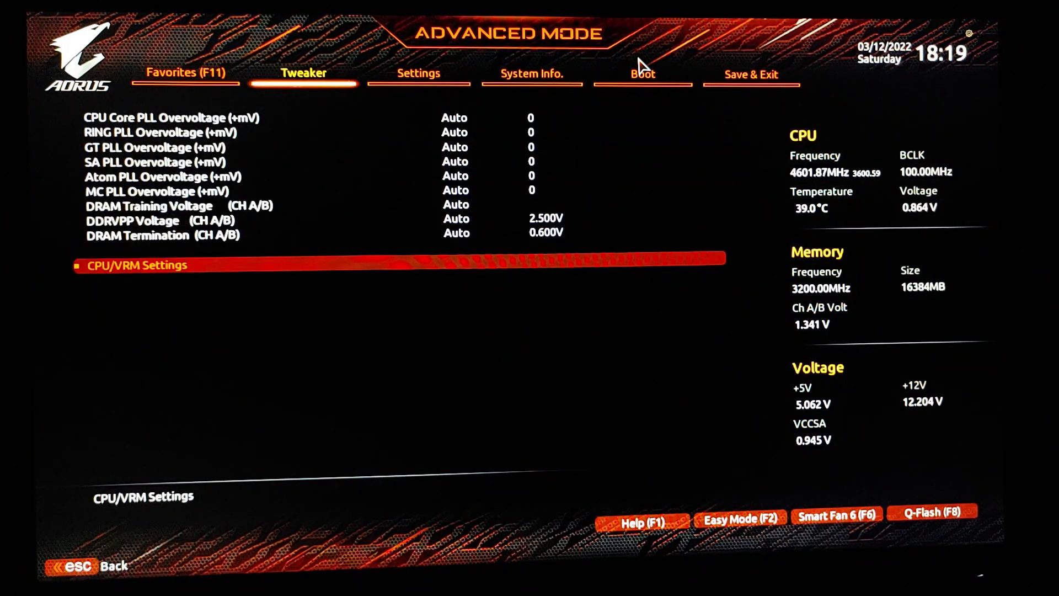
key(Escape)
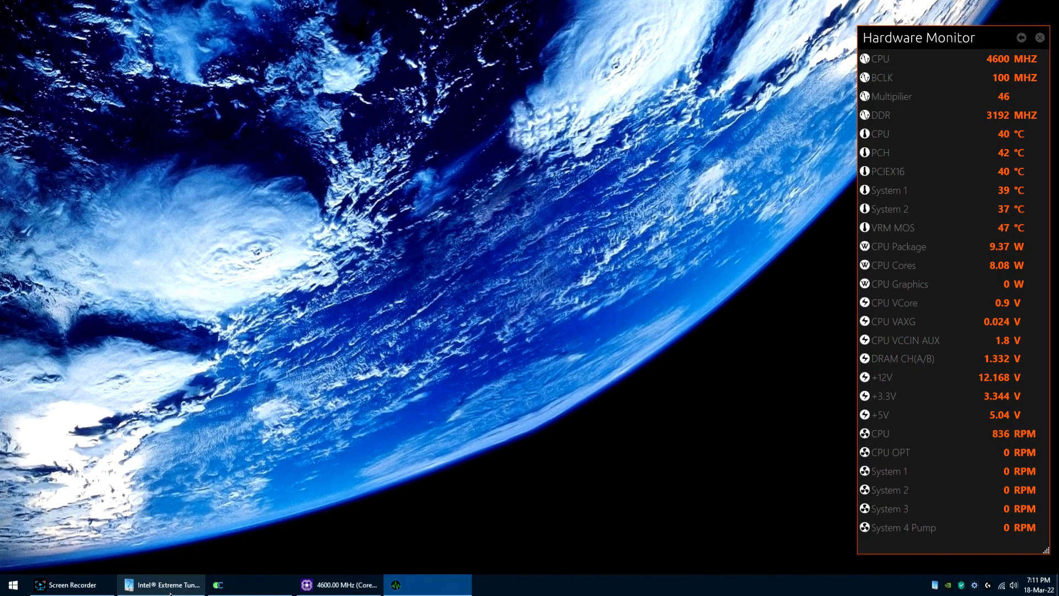
Step: Switch to Intel Extreme Tuning Utility in Windows, review the whole System Information page and open Speed Optimizer
click(161, 584)
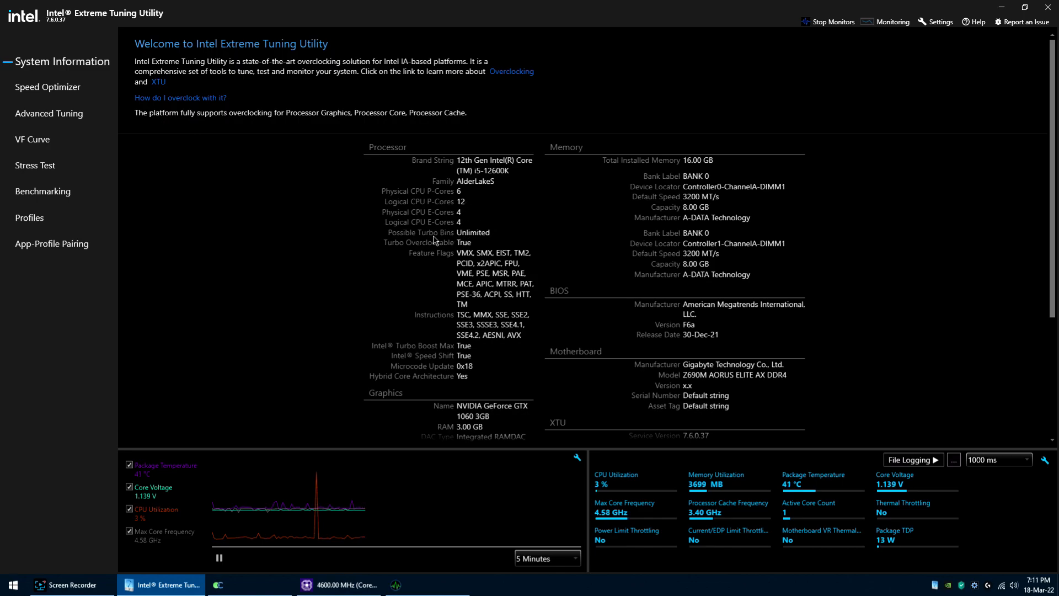
drag(1052, 212, 1052, 341)
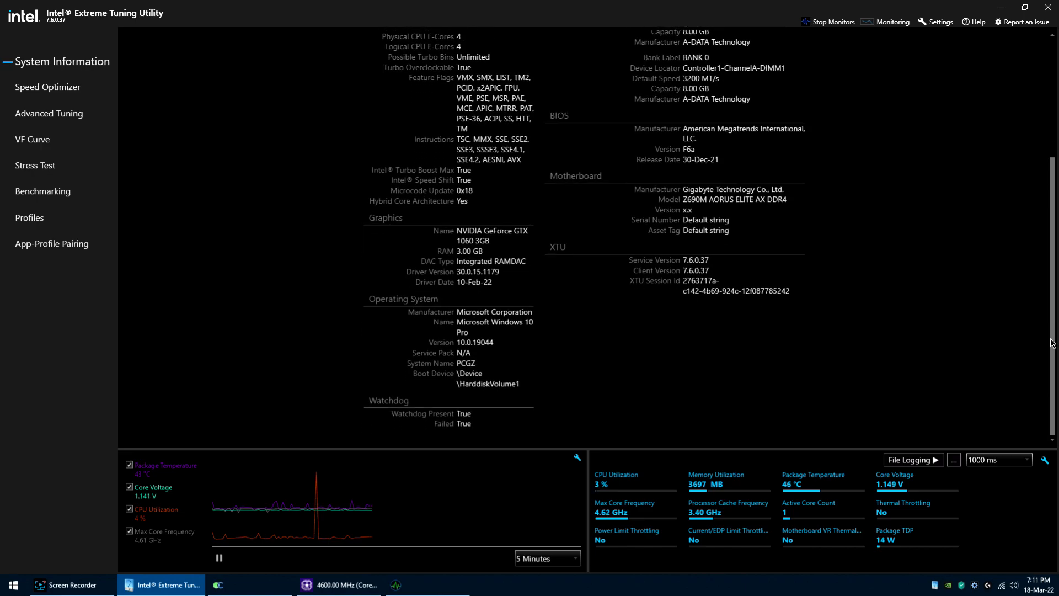
scroll(1053, 342, up, 5)
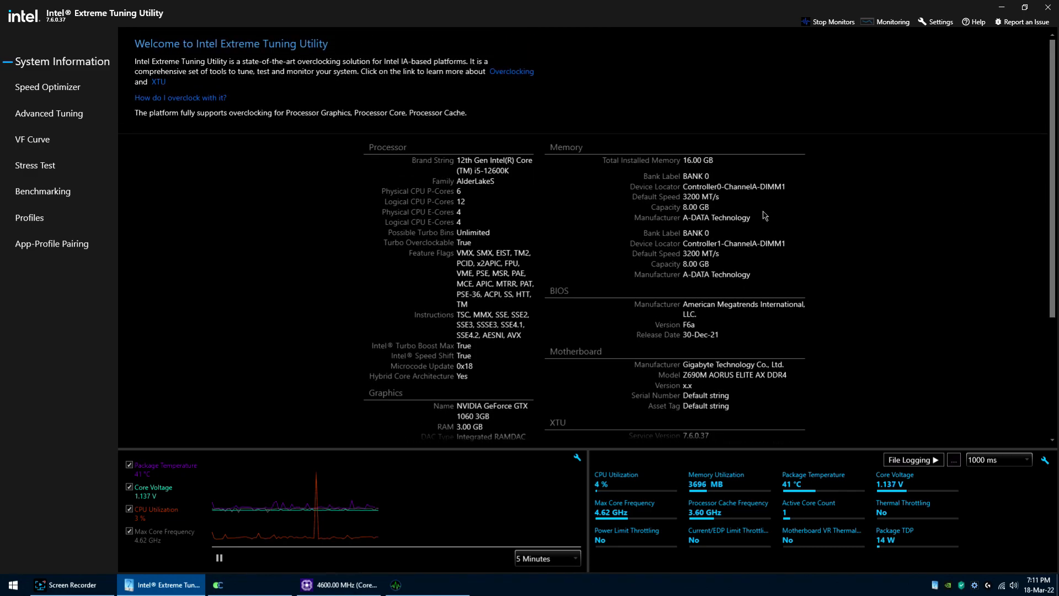
click(37, 91)
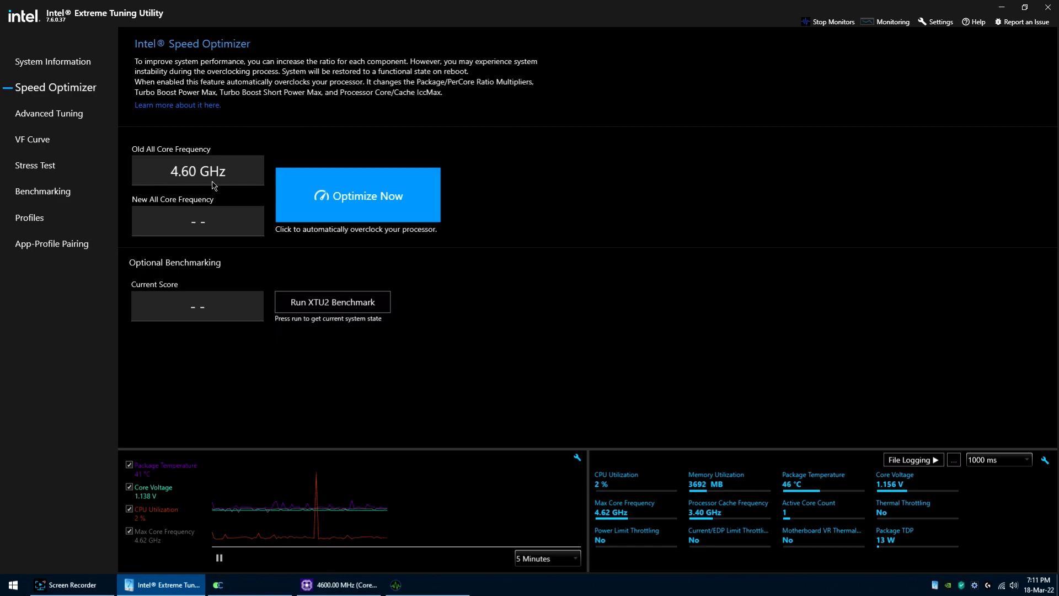
Step: Switch to CPU-Z and run its CPU benchmark version 17.01.64 before optimizing, stopping it during the multi-thread test
click(339, 584)
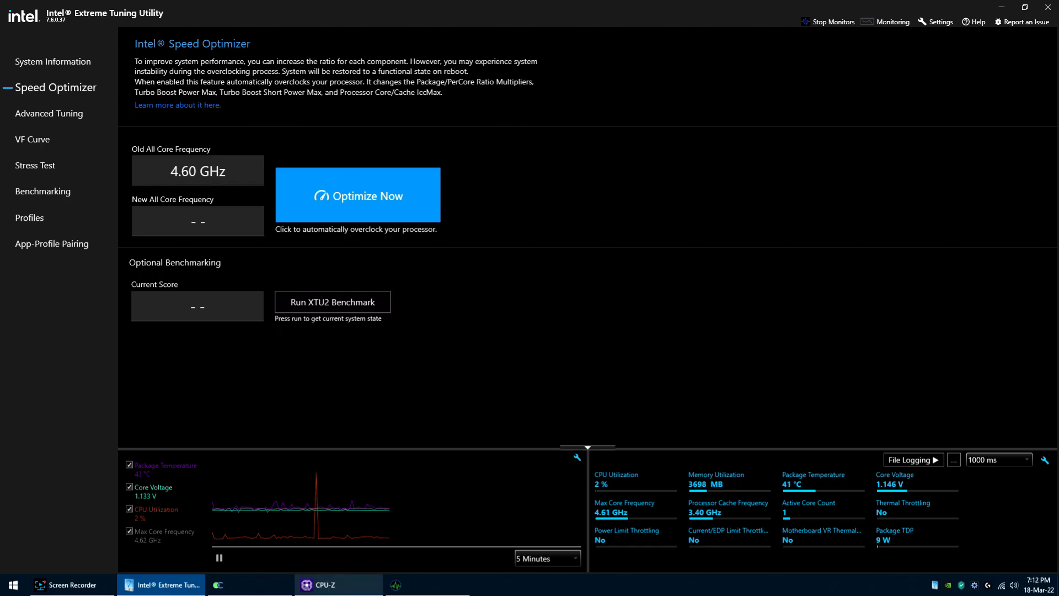
click(433, 198)
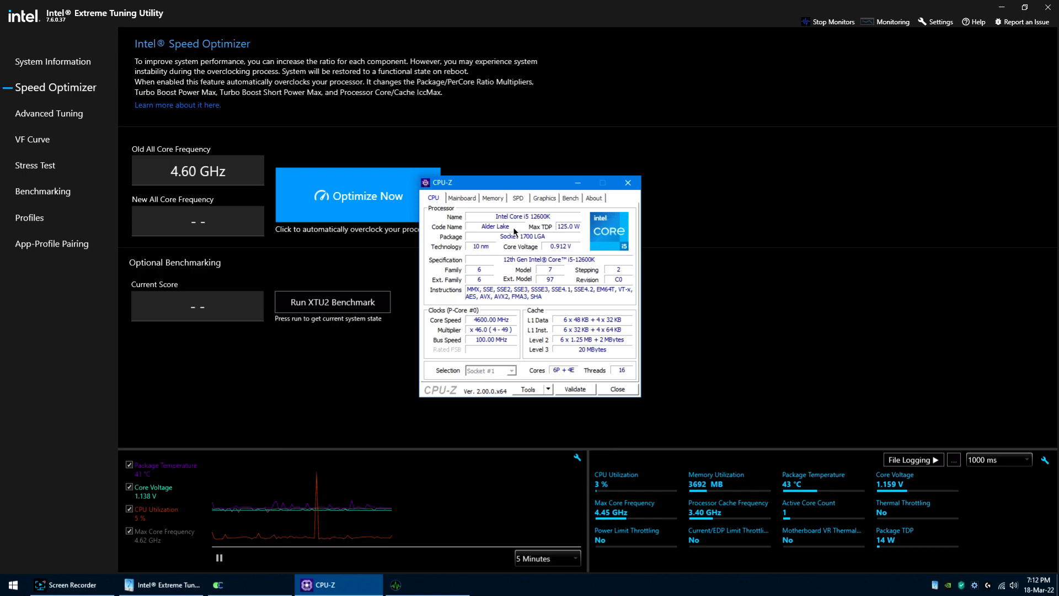
click(571, 199)
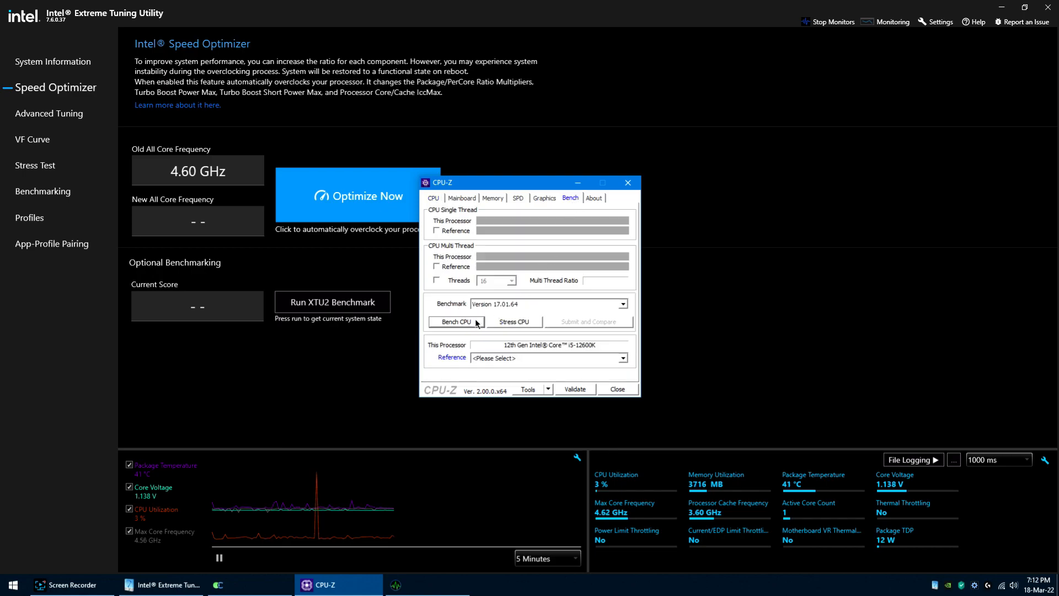
drag(504, 183, 551, 170)
click(500, 307)
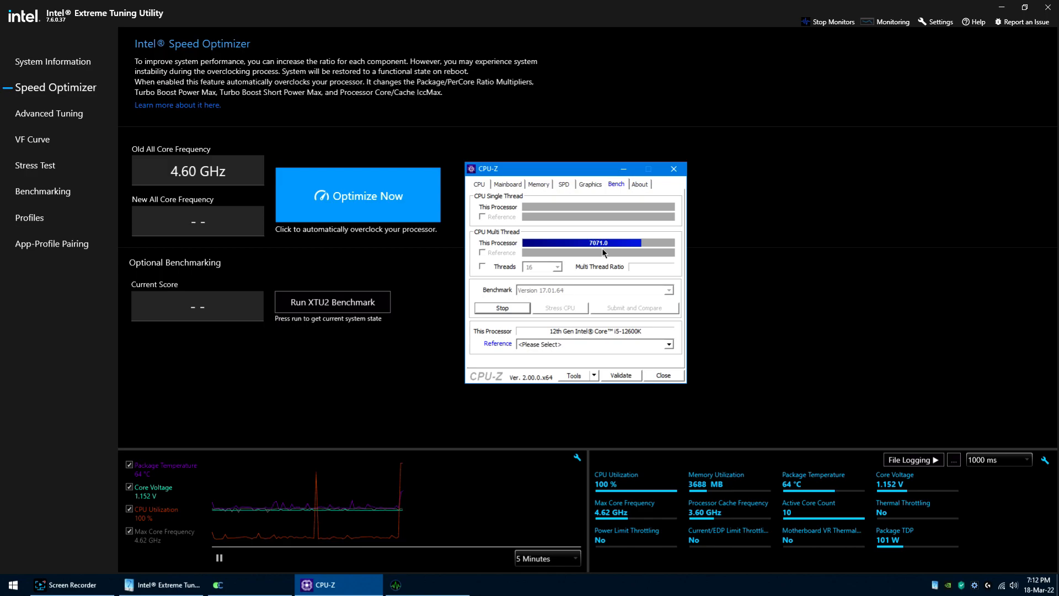
click(509, 310)
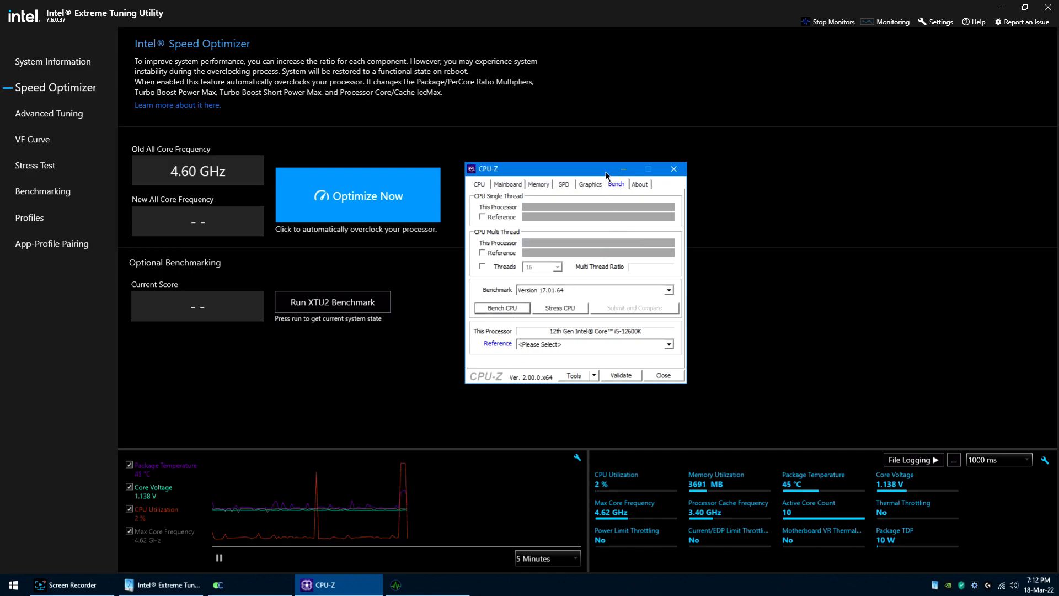
Step: Minimize CPU-Z and overclock the processor automatically with Intel Speed Optimizer
click(623, 168)
click(376, 202)
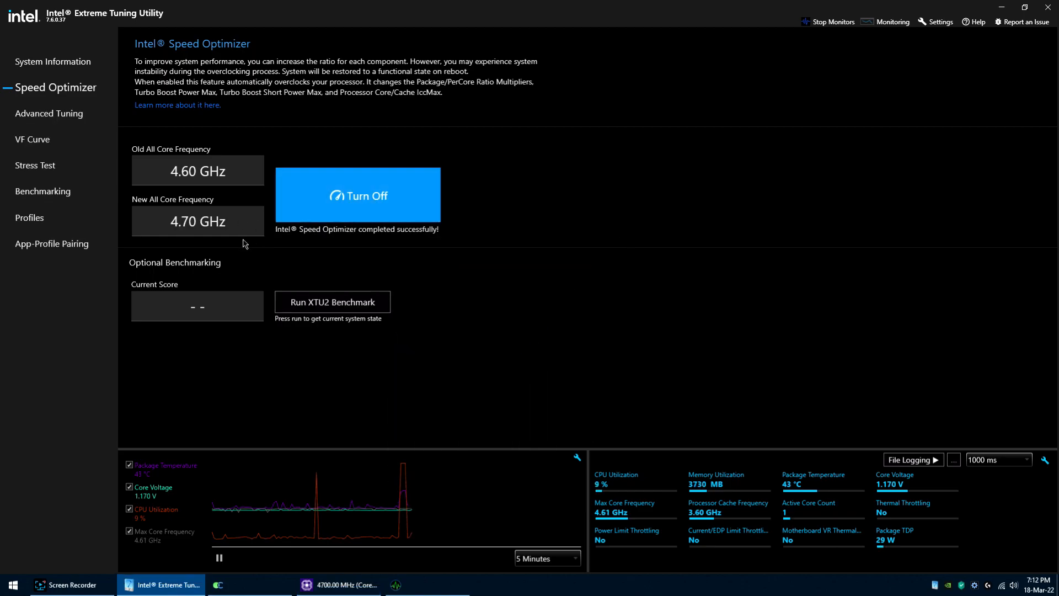
Step: Bring CPU-Z back and repeat the CPU benchmark on the optimized processor, stopping it during the multi-thread test
click(315, 593)
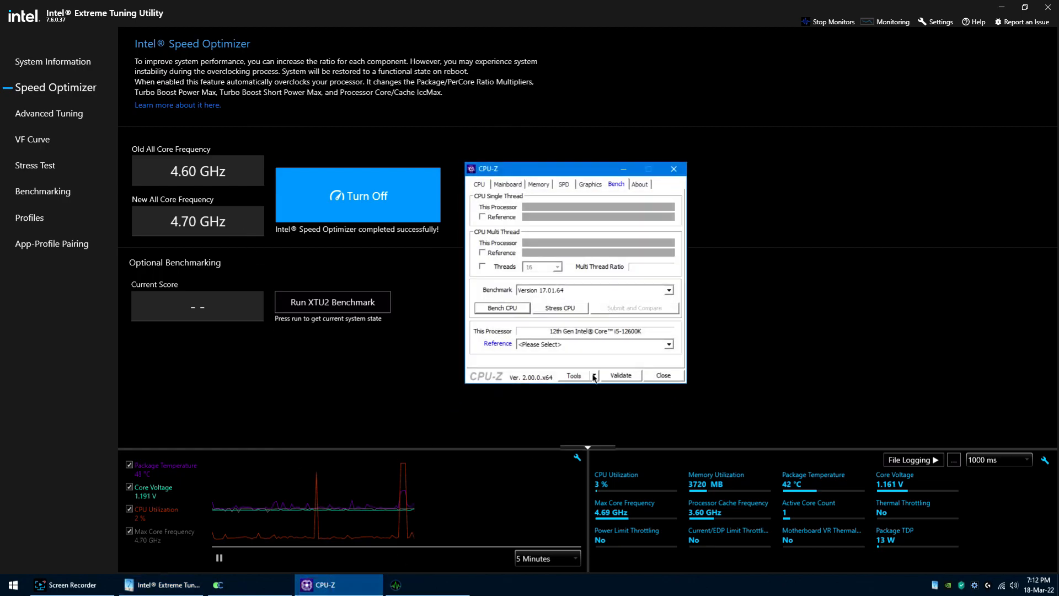
click(512, 307)
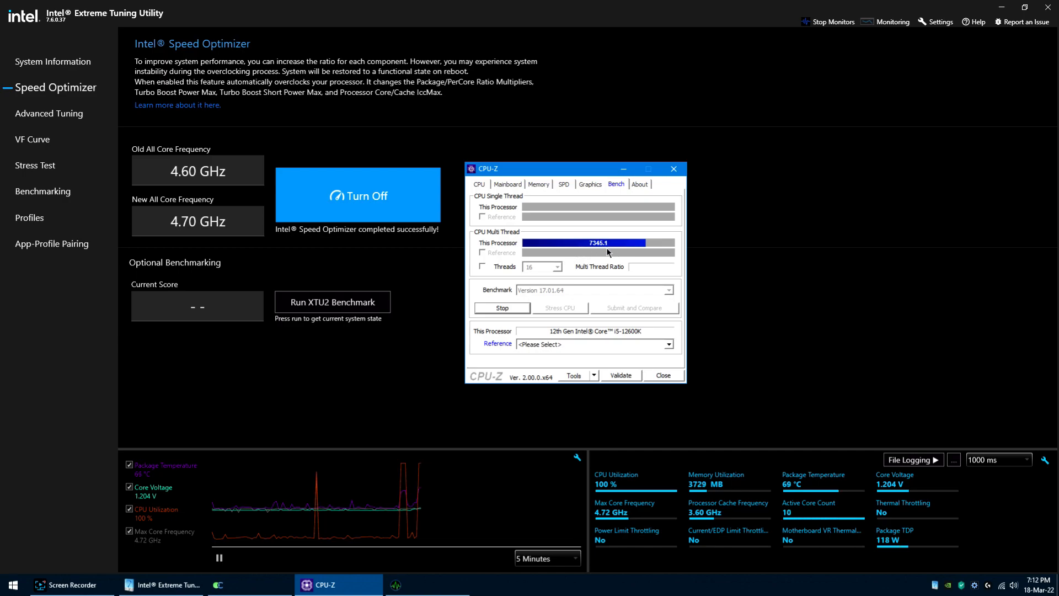
click(518, 309)
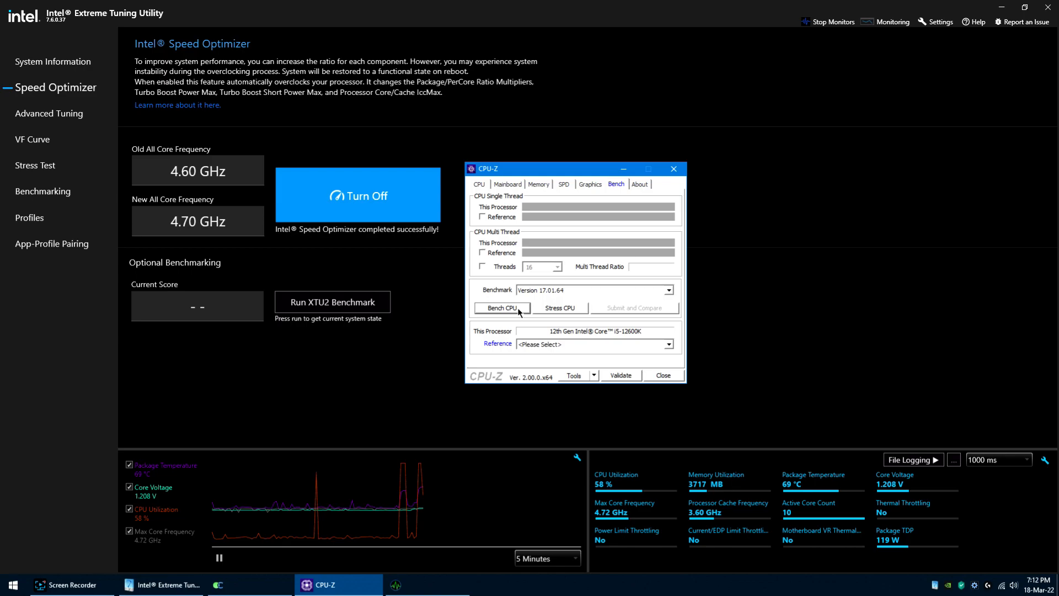
Step: Return to Speed Optimizer and run the XTU2 benchmark, checking temperatures and voltages in Hardware Monitor
click(307, 398)
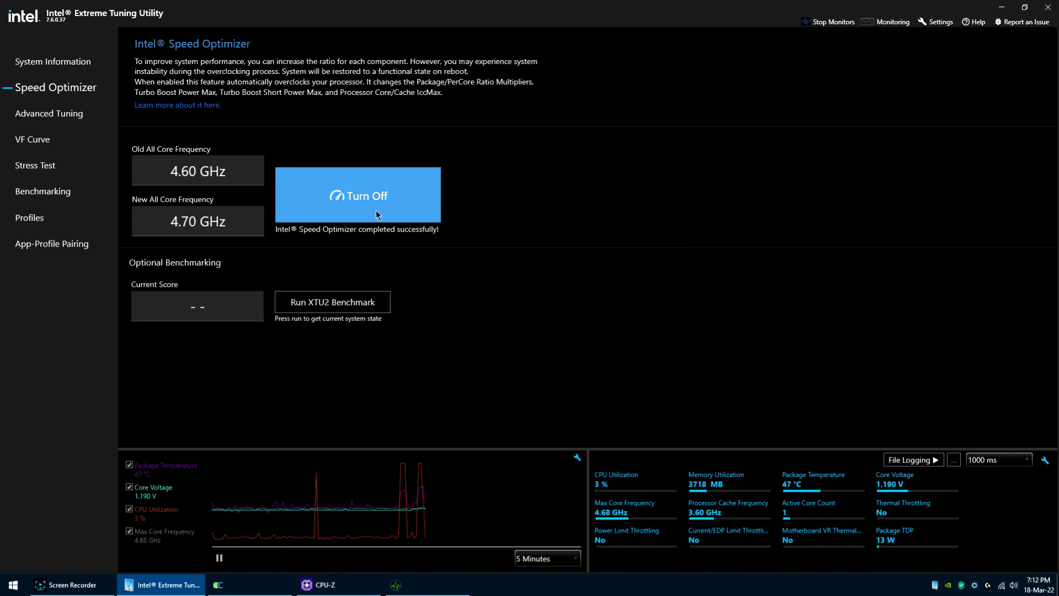
click(335, 302)
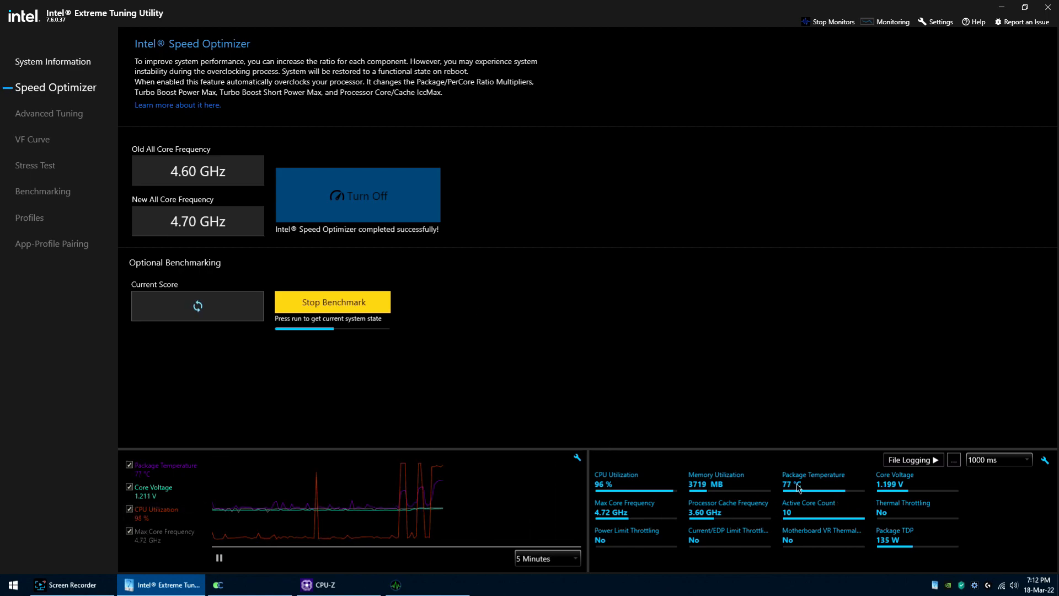
click(396, 586)
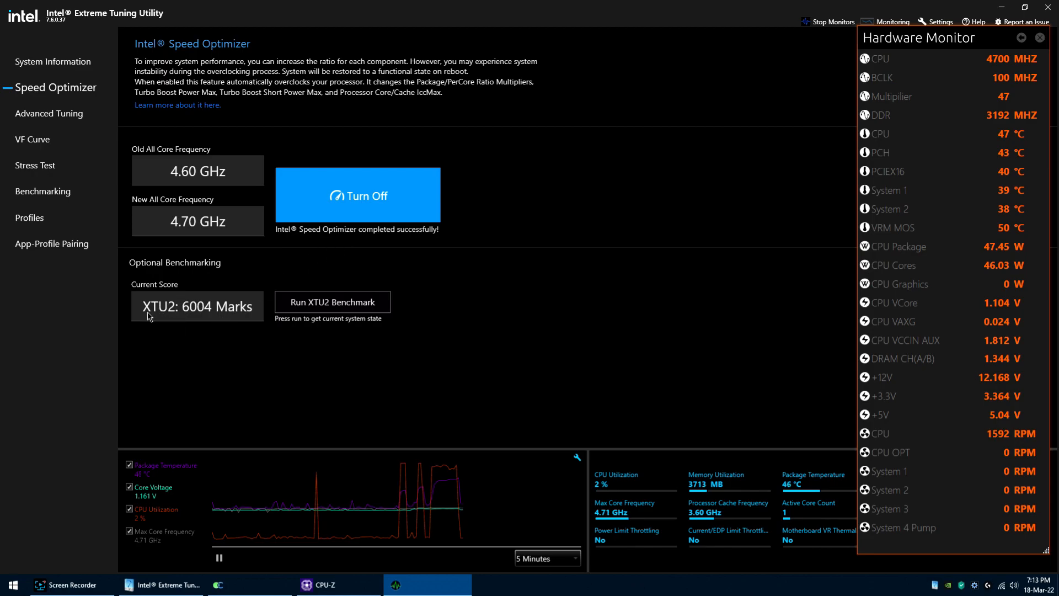
click(526, 325)
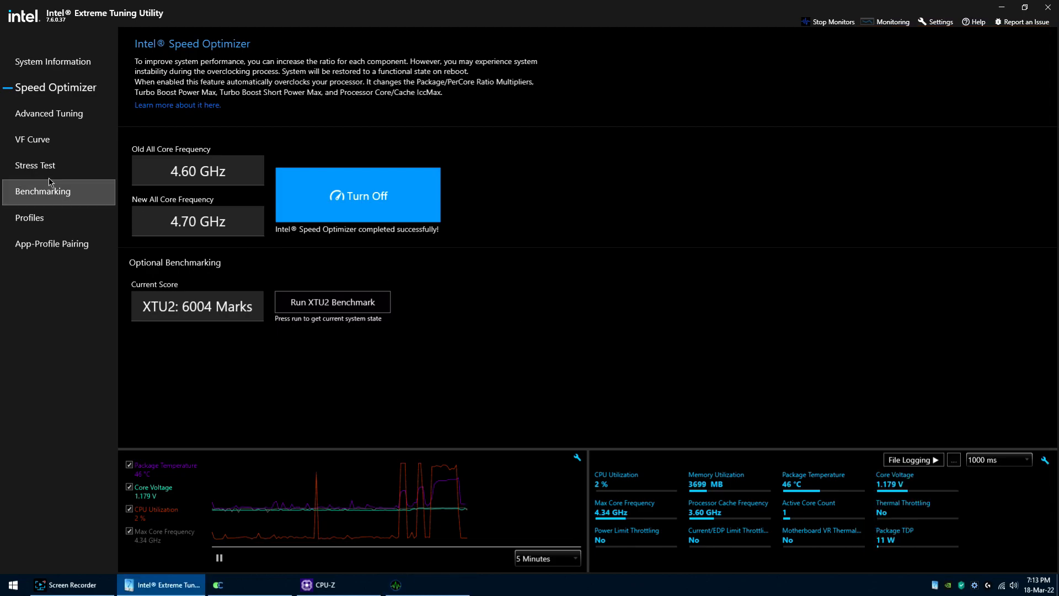
Step: Open Advanced Tuning with all settings shown and compare the At Boot and Proposed values for the performance cores, efficient cores and cache
click(37, 118)
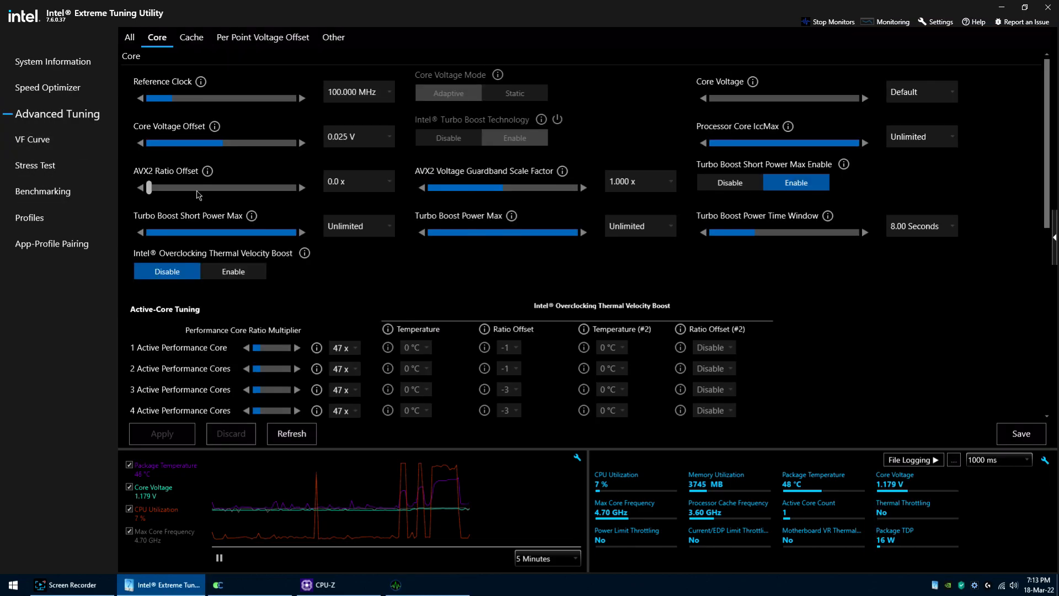
click(127, 40)
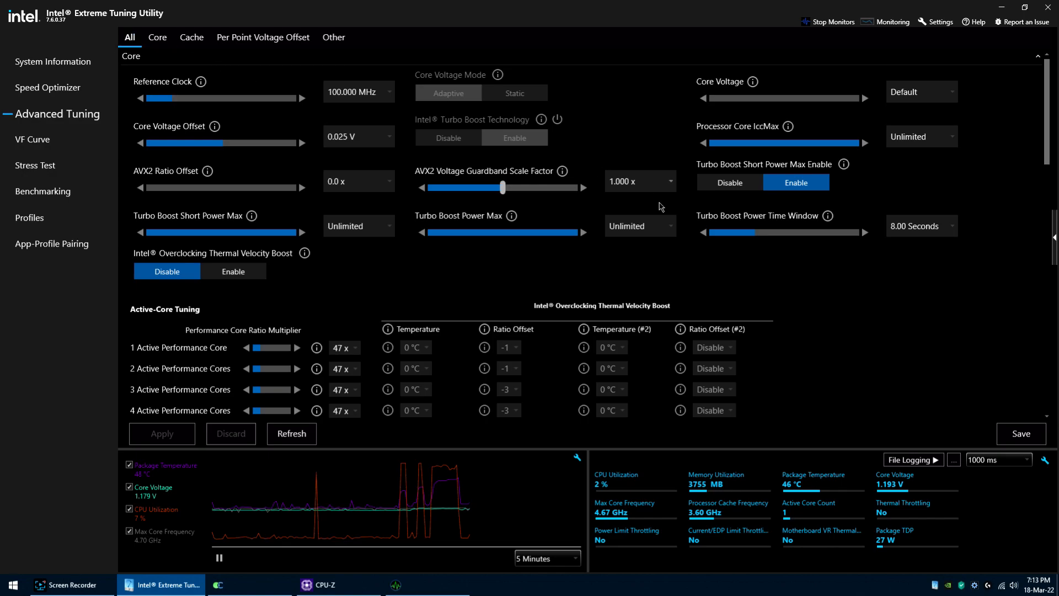
click(1054, 239)
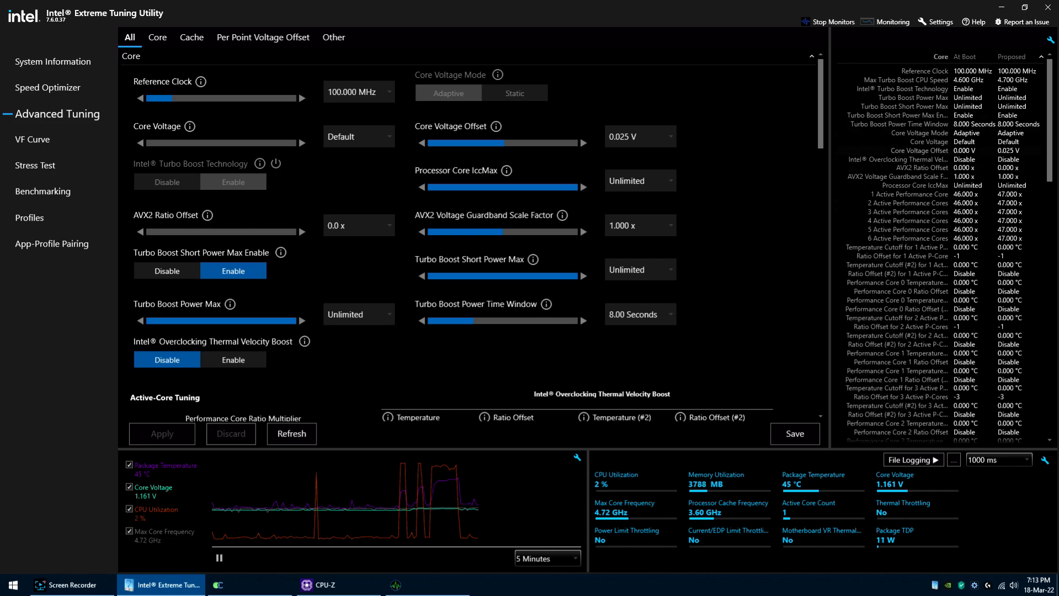
drag(1053, 97, 1054, 305)
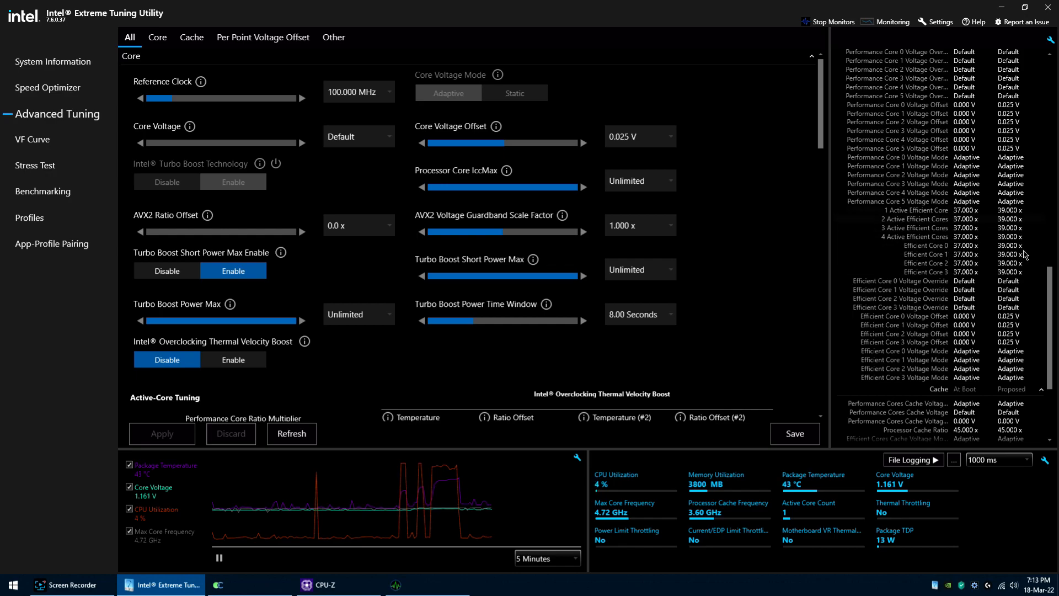
scroll(937, 315, down, 2)
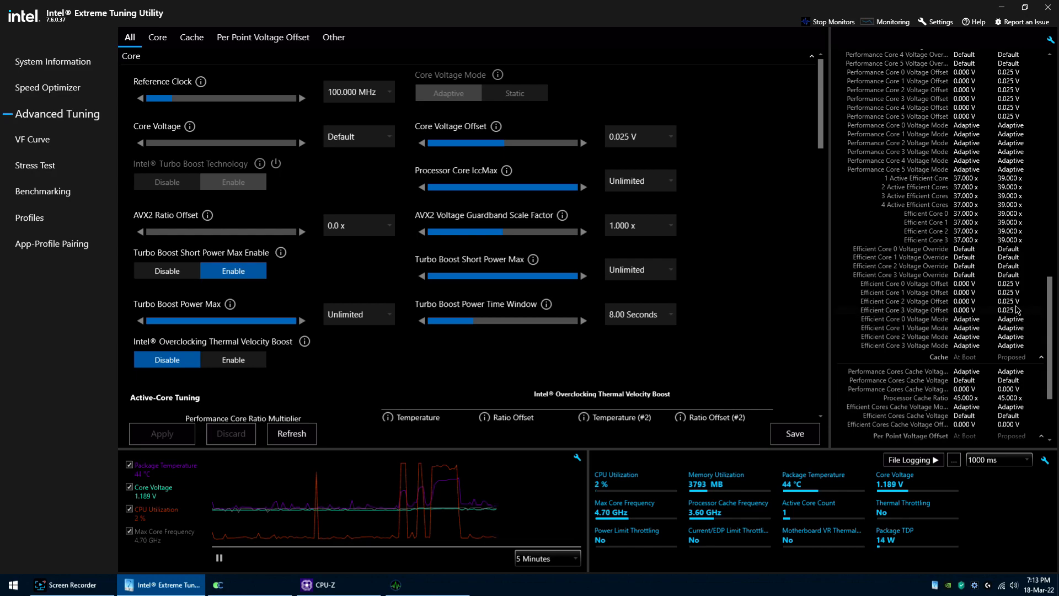
drag(1052, 341, 1054, 122)
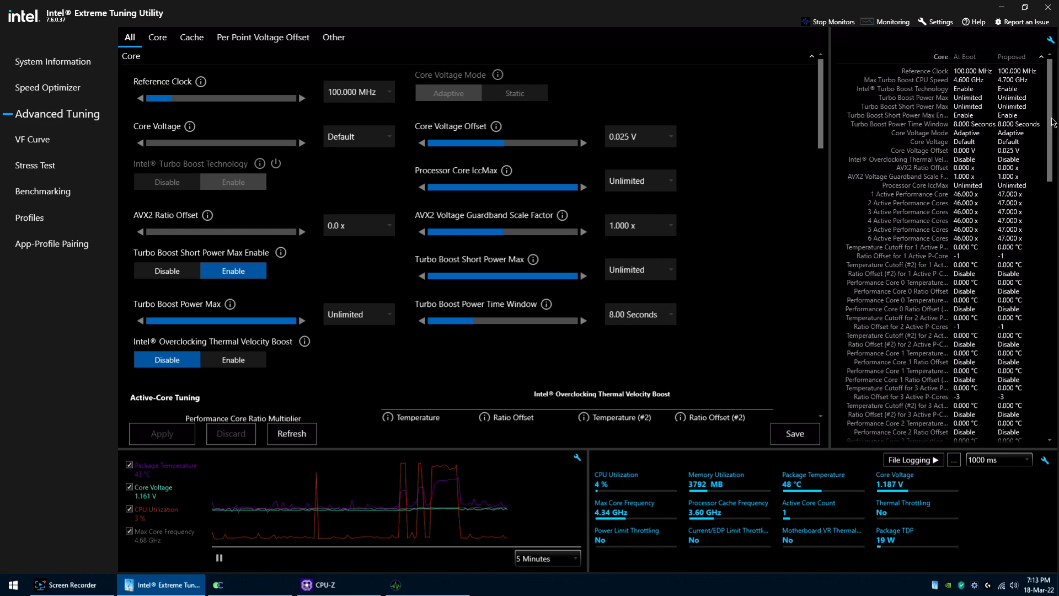
mouse_move(828, 222)
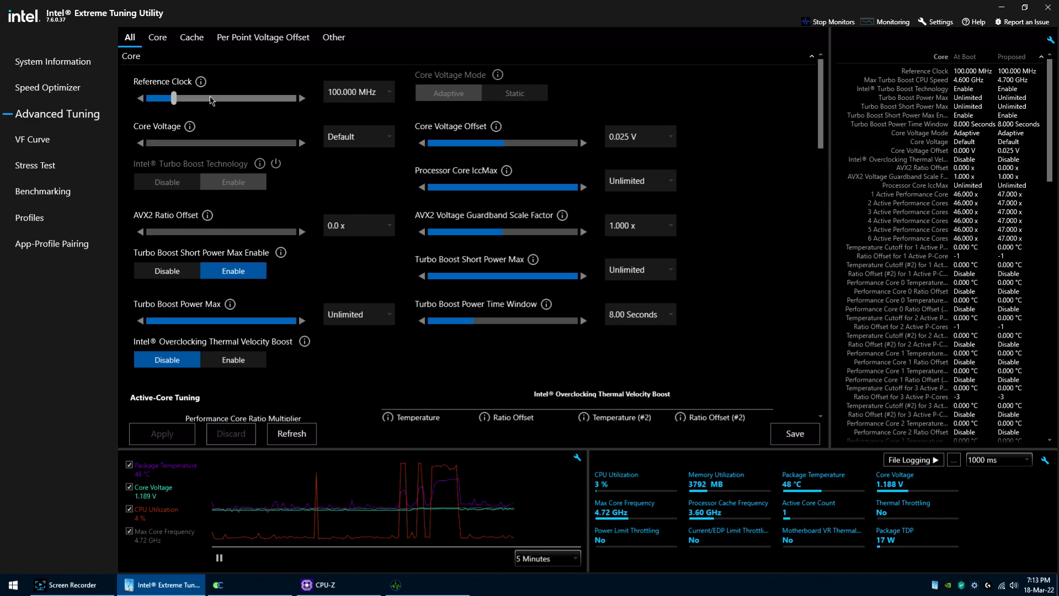
Step: Review the Advanced Tuning options, including the reference clock and AVX2 ratio offset ranges, per-core ratios, cache, per-point voltage offsets and System Agent voltage
click(385, 93)
scroll(380, 182, down, 20)
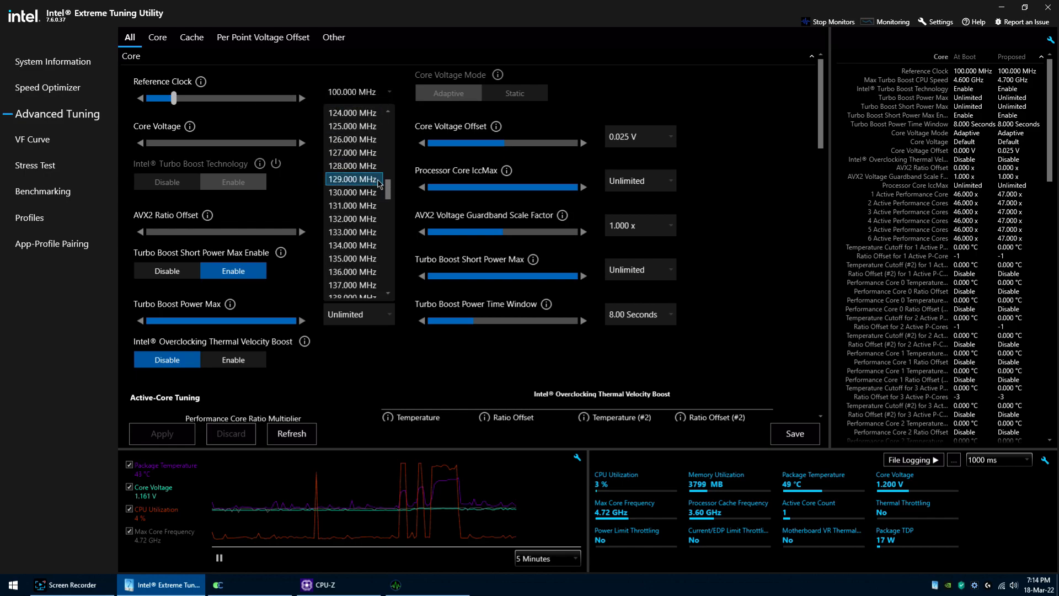
scroll(379, 187, down, 2)
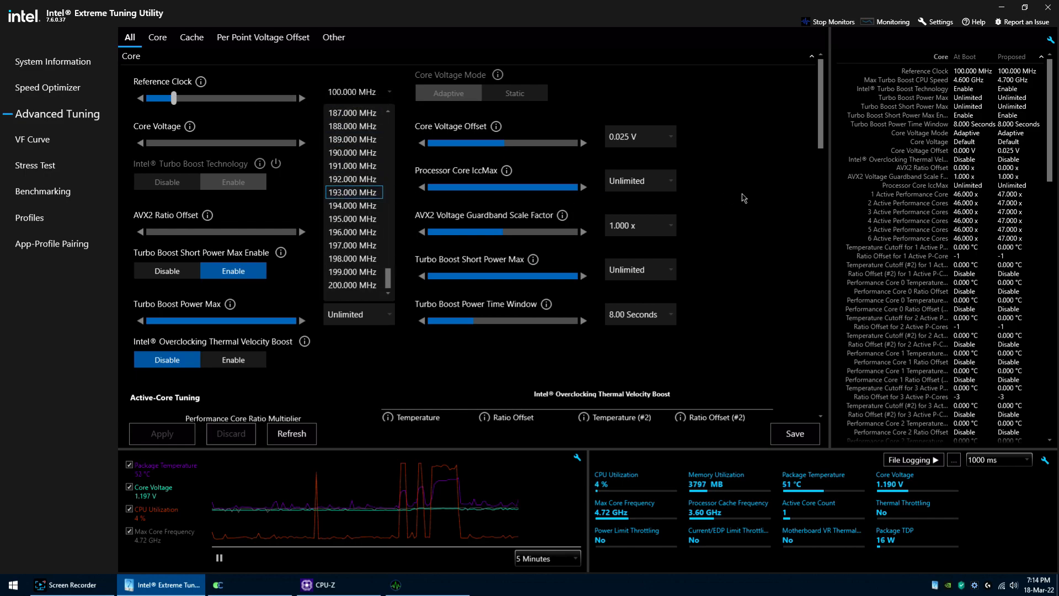
click(741, 194)
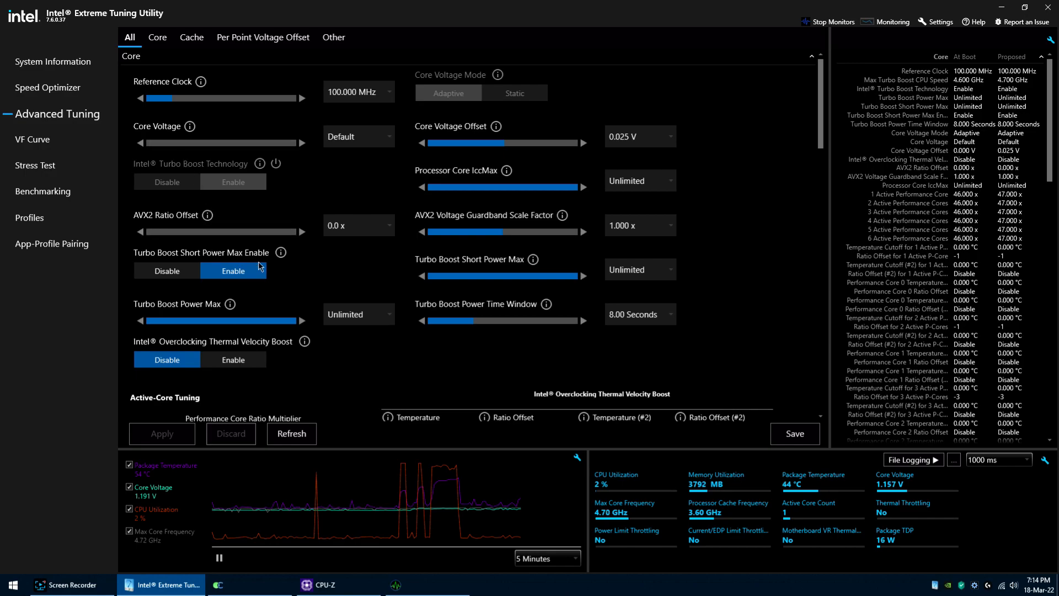
click(386, 227)
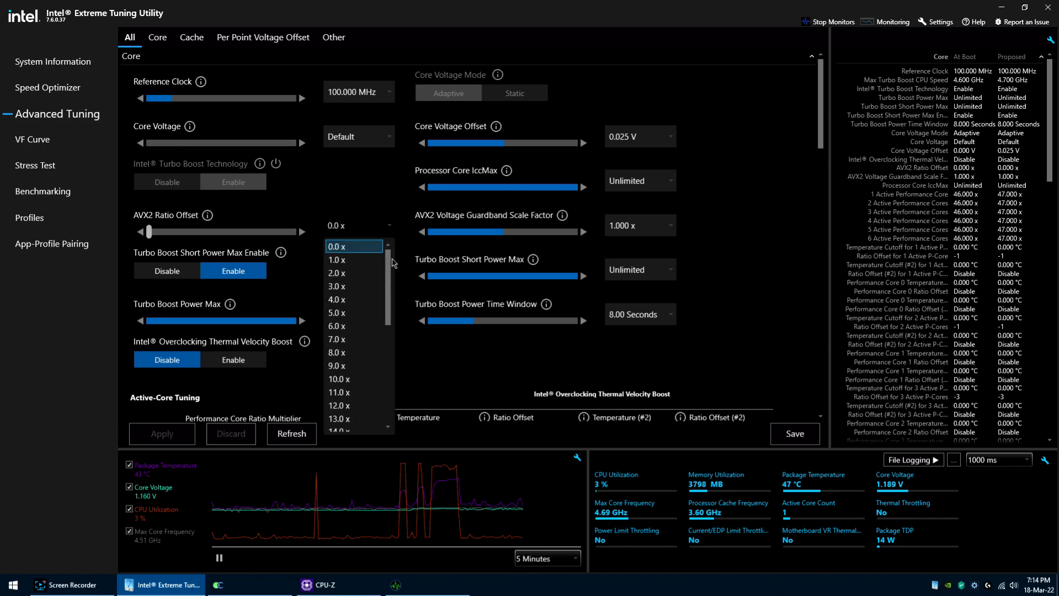
drag(388, 293, 389, 388)
click(459, 365)
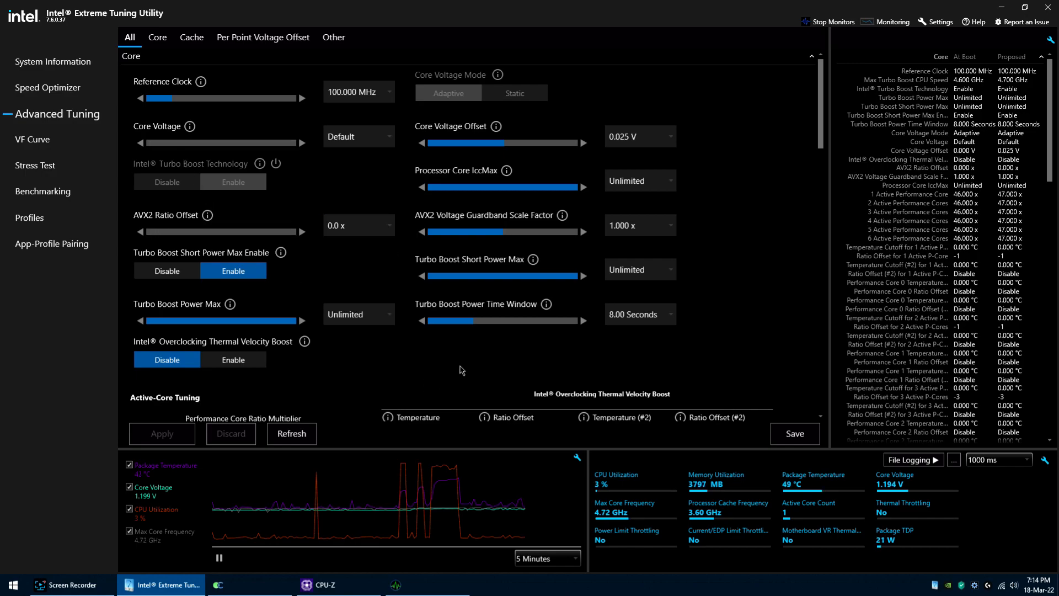
drag(821, 120, 827, 256)
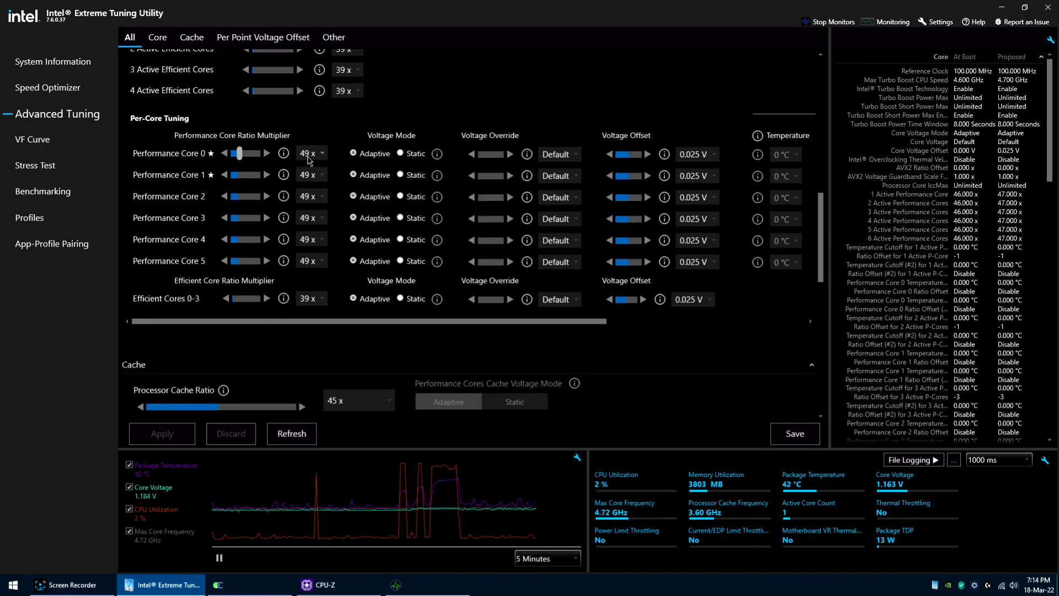
drag(824, 260, 821, 403)
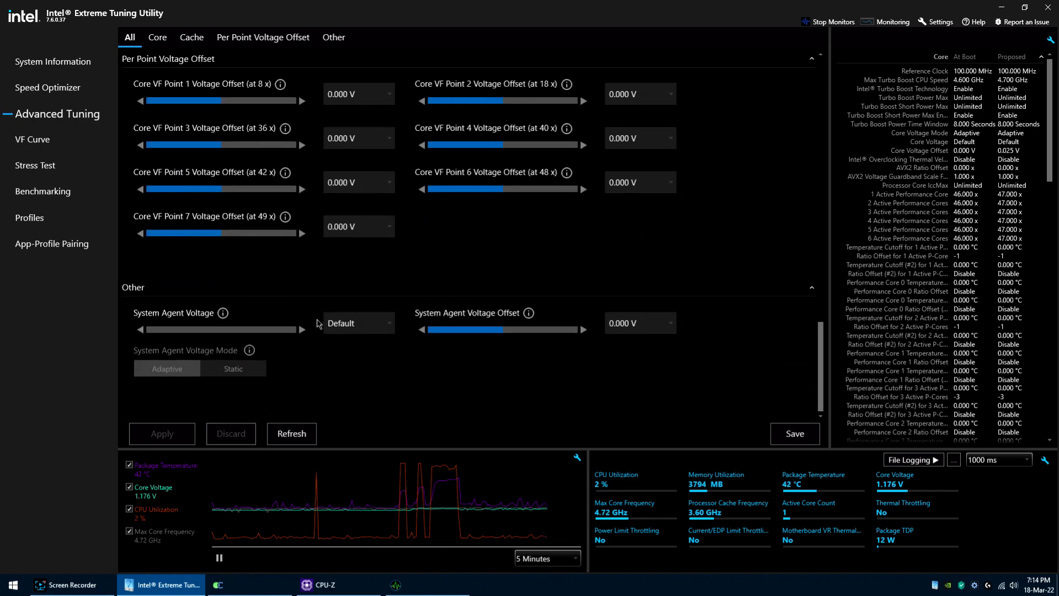
Step: Scan the default VF curve of the performance cores, applying the Default profile for the scan, and restart the scan once
click(38, 141)
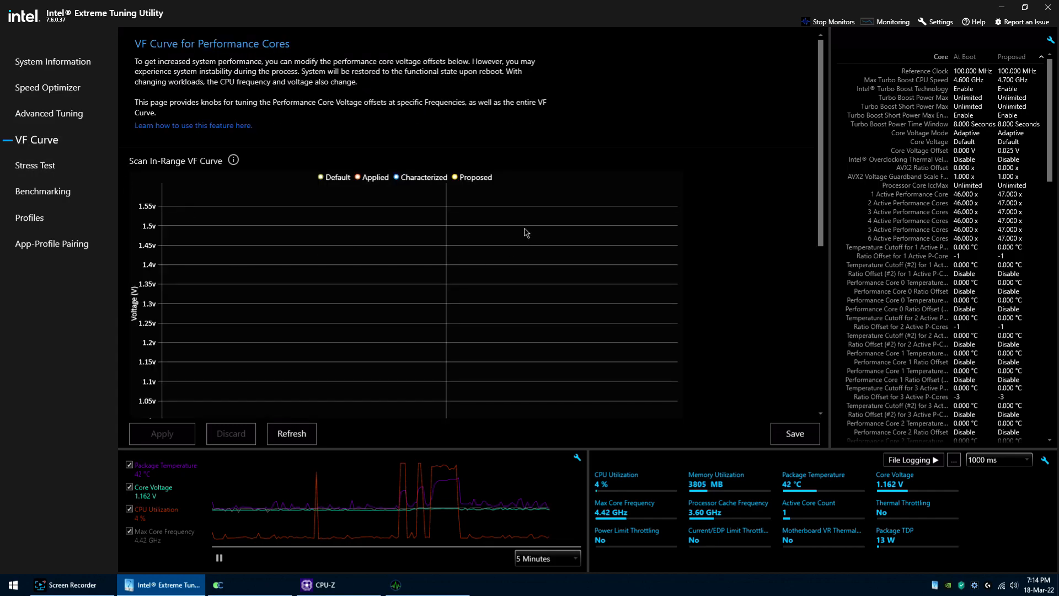
click(289, 435)
scroll(378, 365, down, 3)
scroll(378, 361, down, 1)
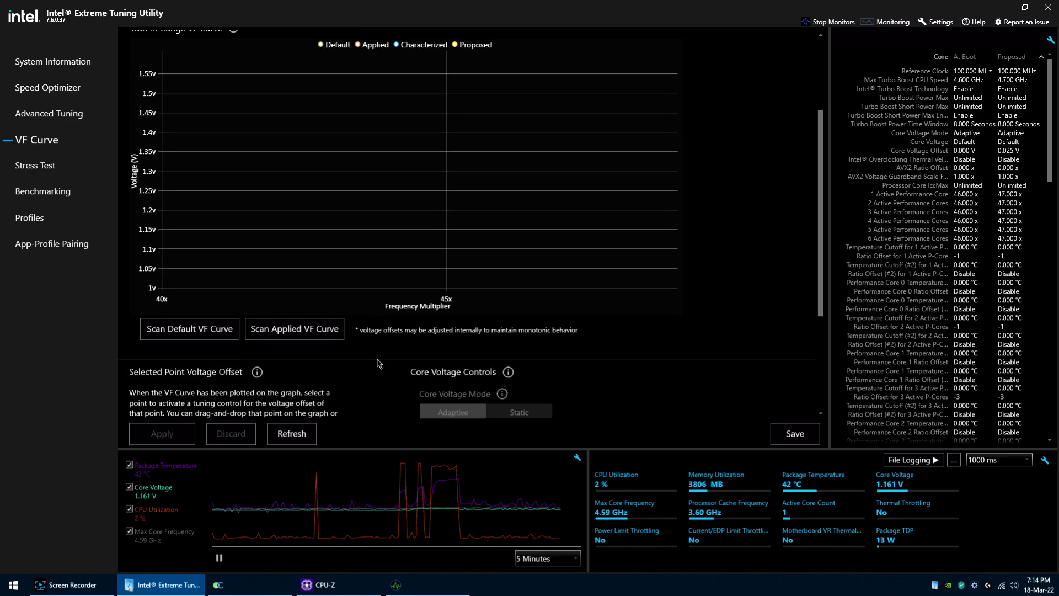
scroll(364, 361, up, 1)
click(212, 358)
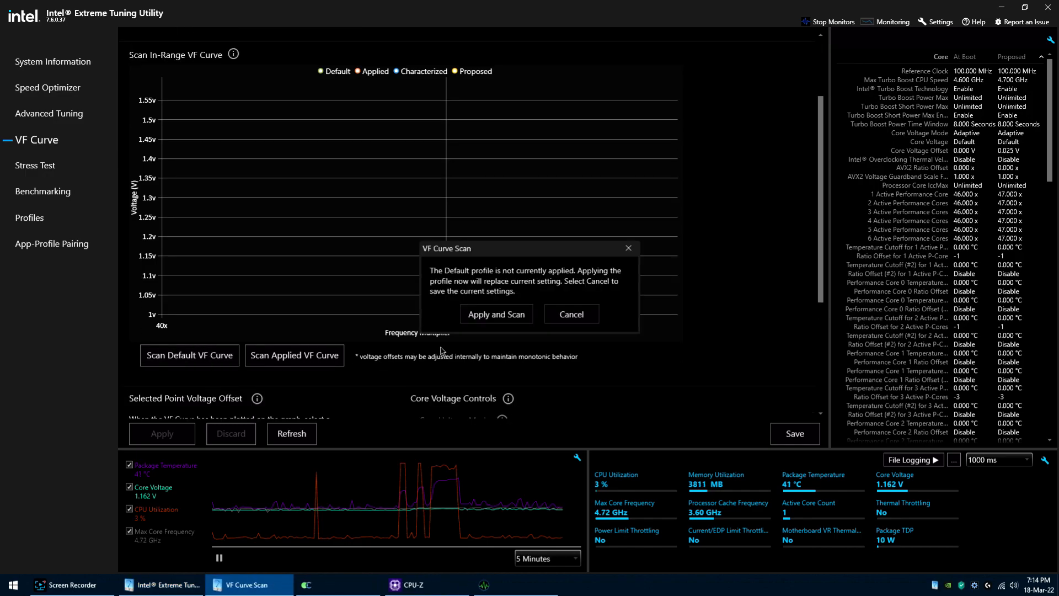
click(487, 315)
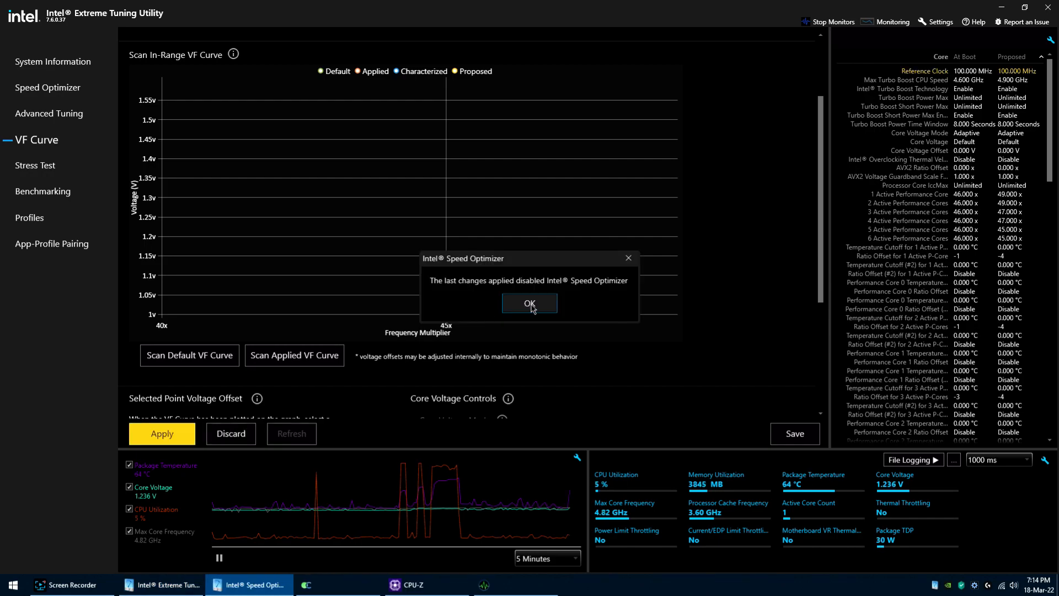
click(529, 304)
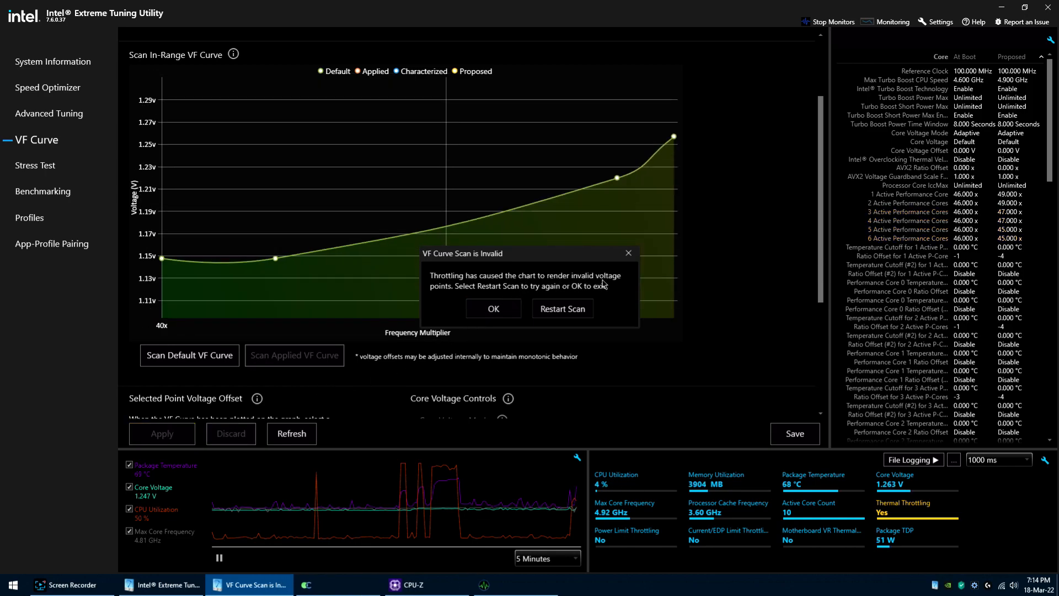
click(574, 310)
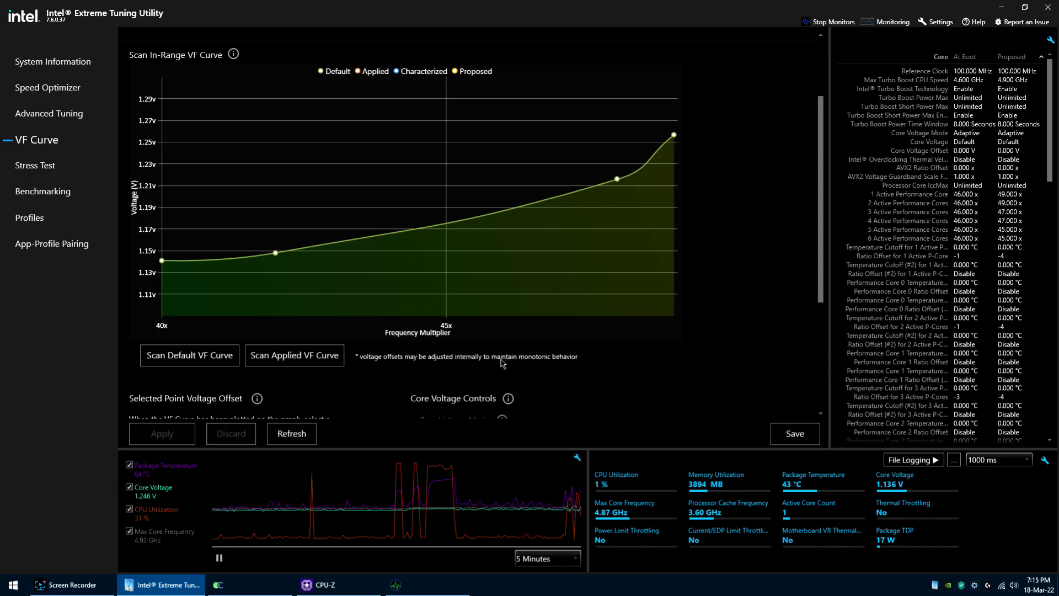
Step: Examine the plotted VF curve points together with the out-of-range point voltage offsets and core voltage controls
mouse_move(677, 129)
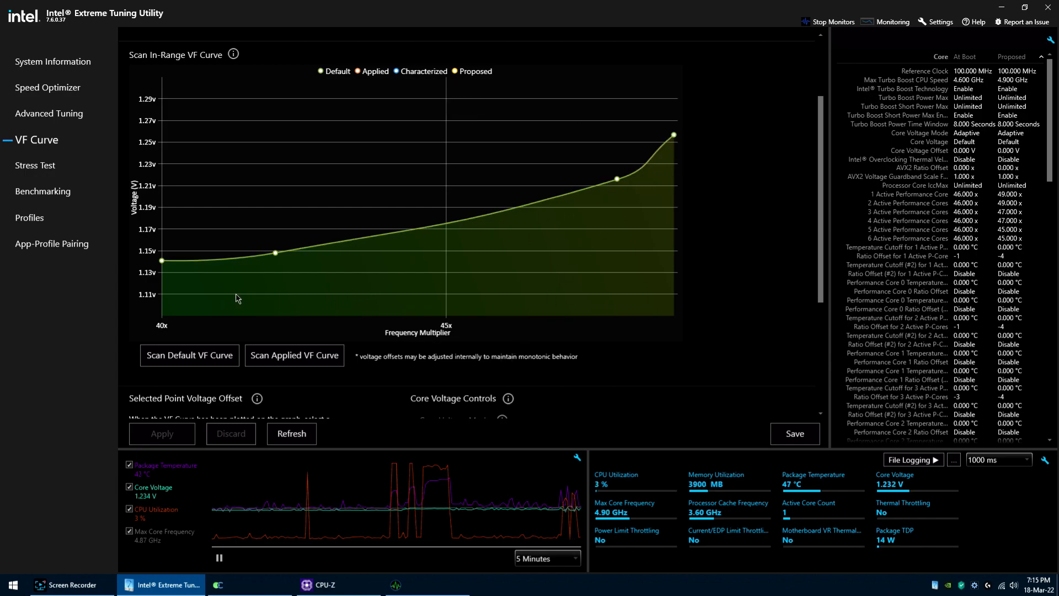
scroll(423, 374, down, 3)
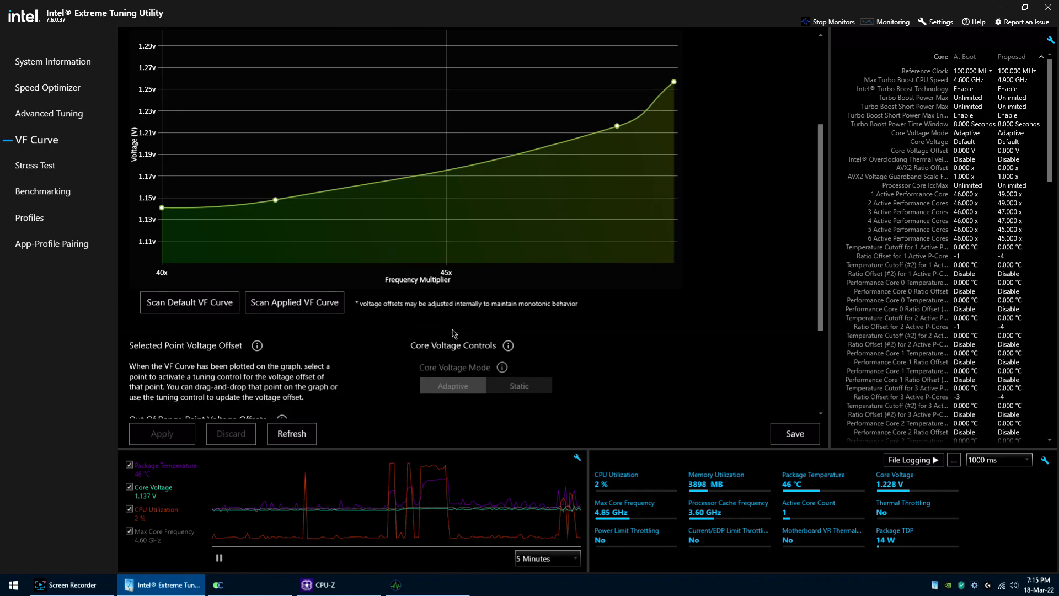
scroll(822, 263, down, 1)
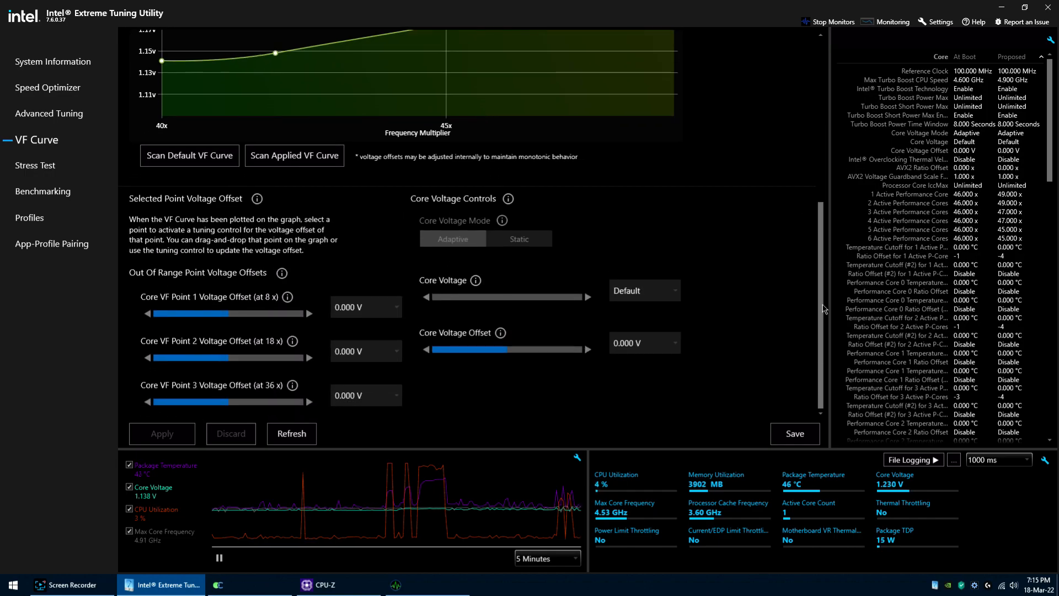
scroll(821, 320, up, 6)
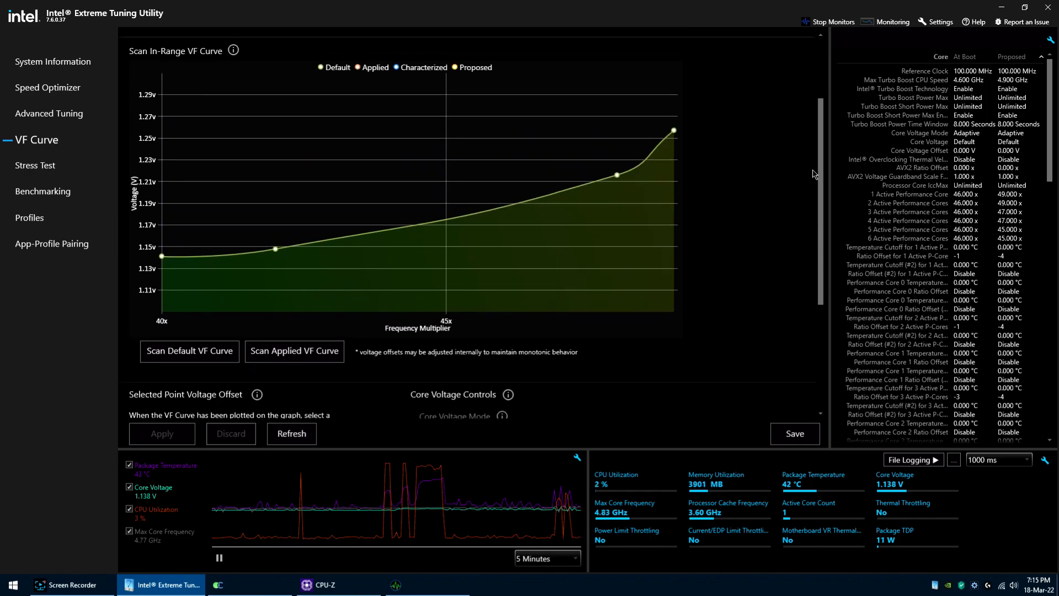
scroll(803, 114, down, 6)
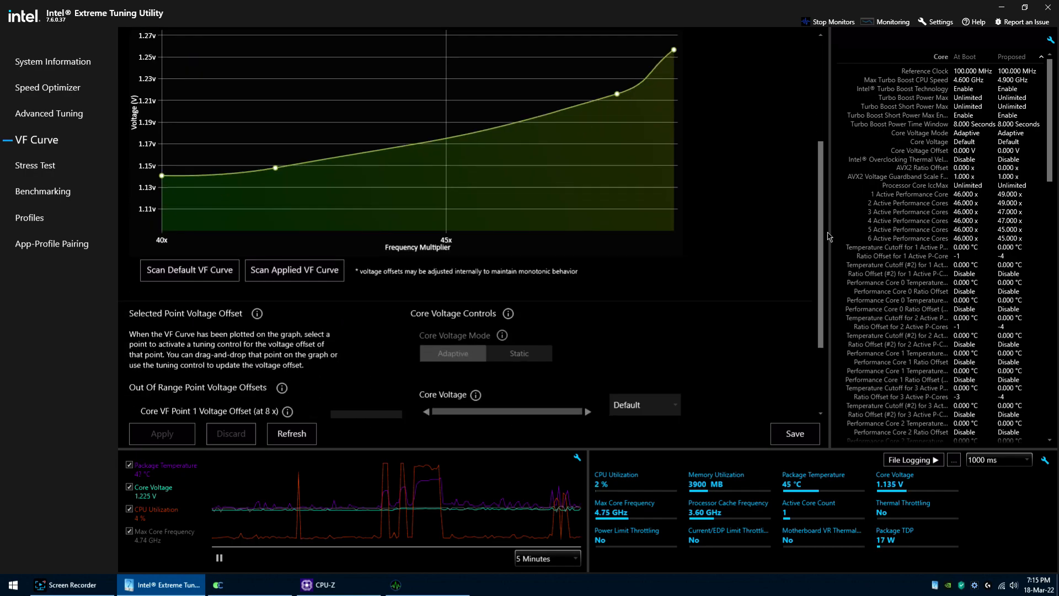
Step: Review the stress test duration options by temporarily enabling the Memory Stress Test, and view the Benchmarking page
click(33, 167)
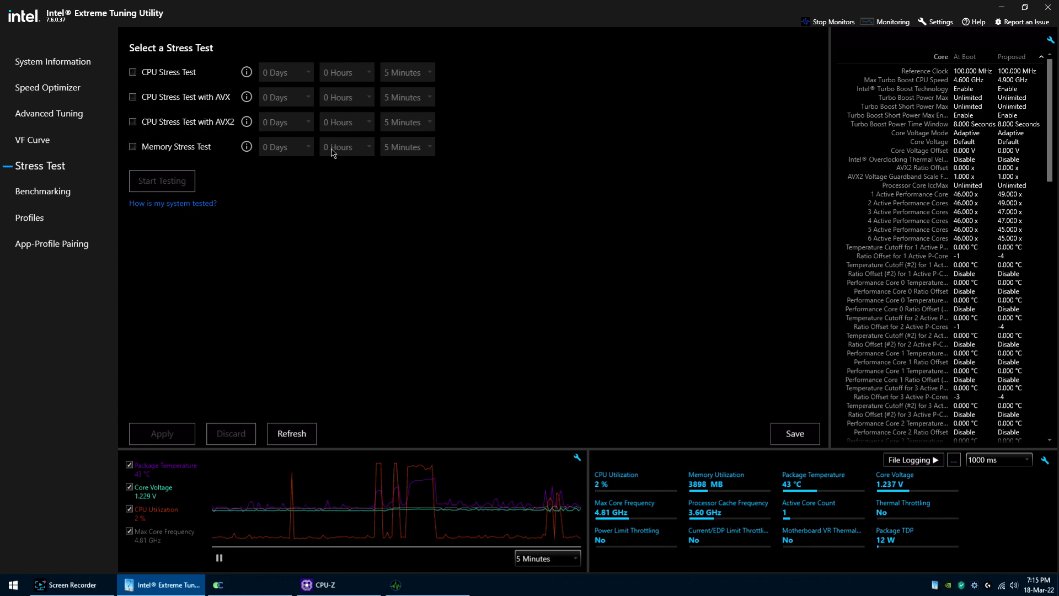
click(133, 147)
click(417, 151)
click(417, 150)
click(366, 151)
click(366, 151)
click(308, 151)
drag(308, 215, 310, 337)
click(404, 294)
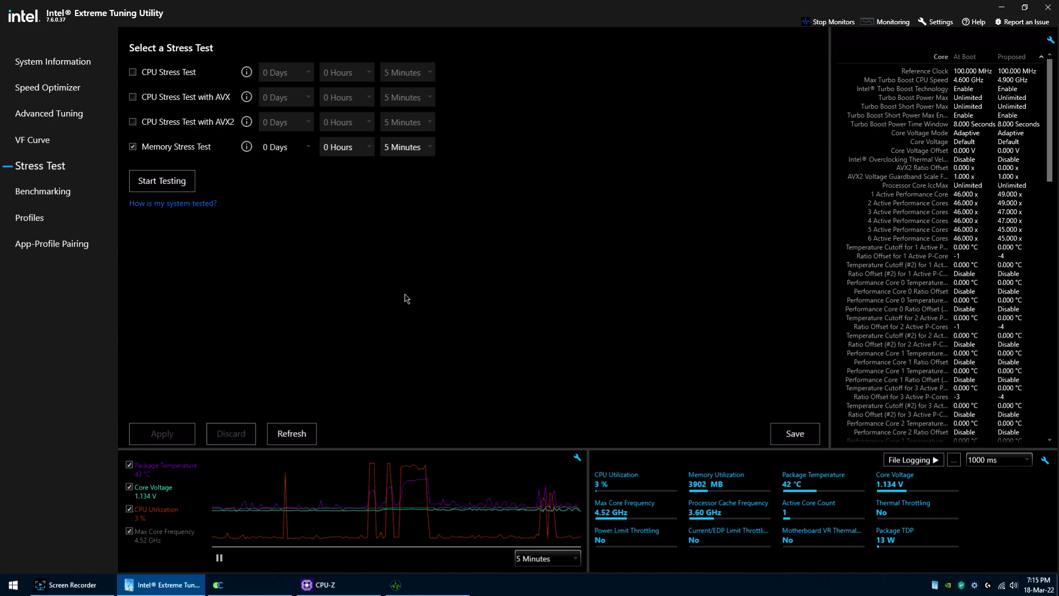
click(133, 147)
click(47, 193)
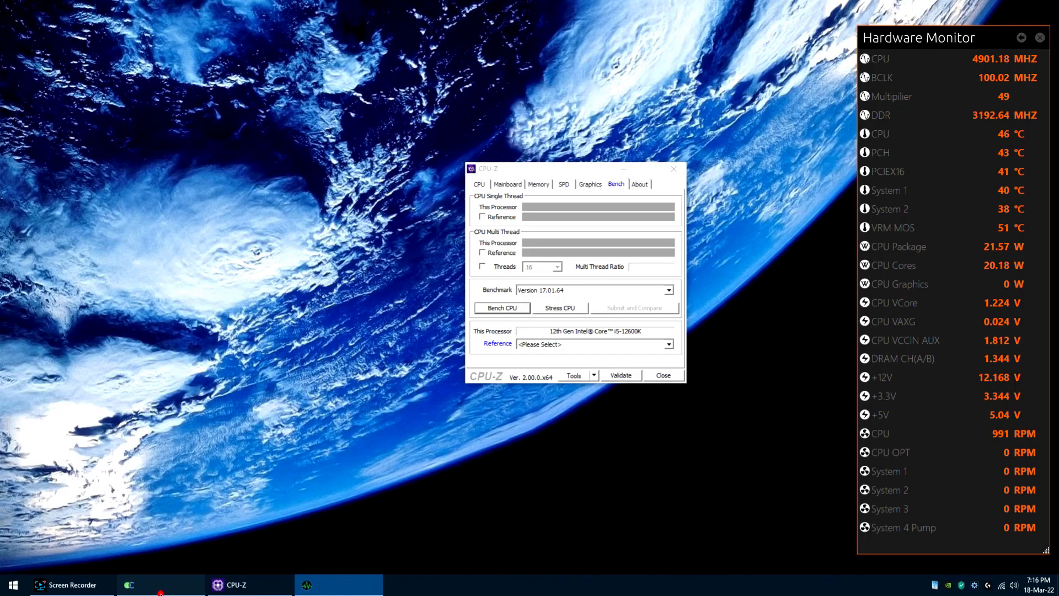
Step: Switch from Extreme Tuning Utility to EasyTune and arrange its window and CPU-Z side by side, next to Hardware Monitor
click(160, 590)
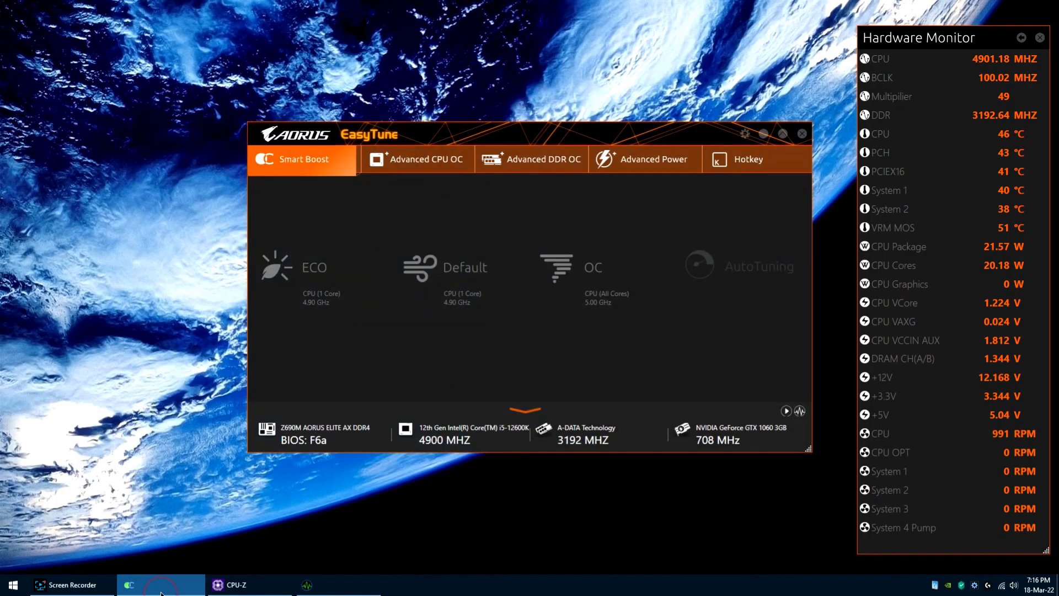
drag(629, 138, 308, 130)
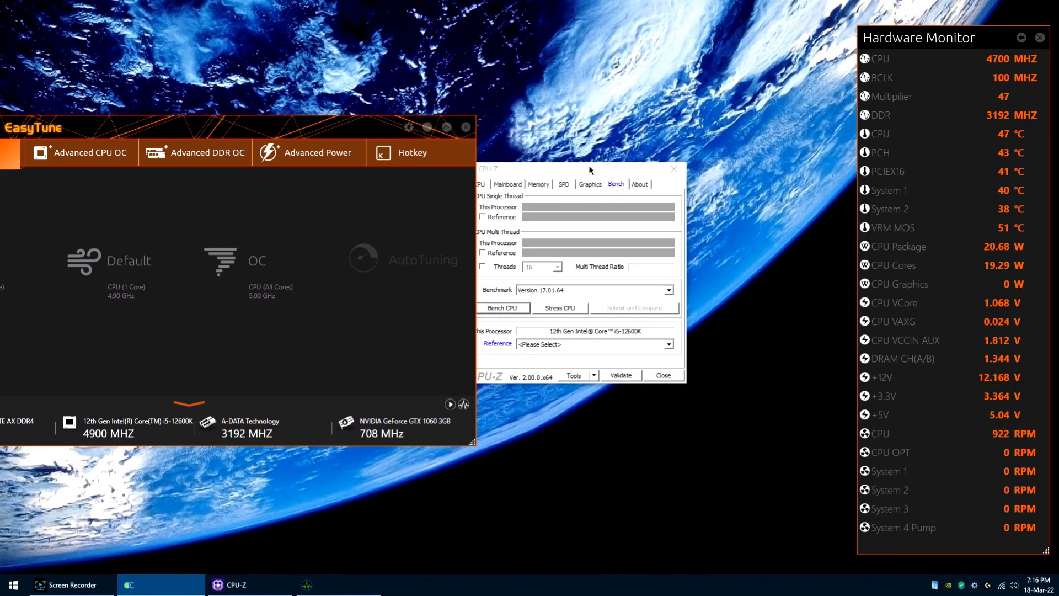
drag(588, 167, 666, 157)
drag(332, 129, 405, 91)
drag(665, 159, 720, 163)
drag(392, 90, 423, 86)
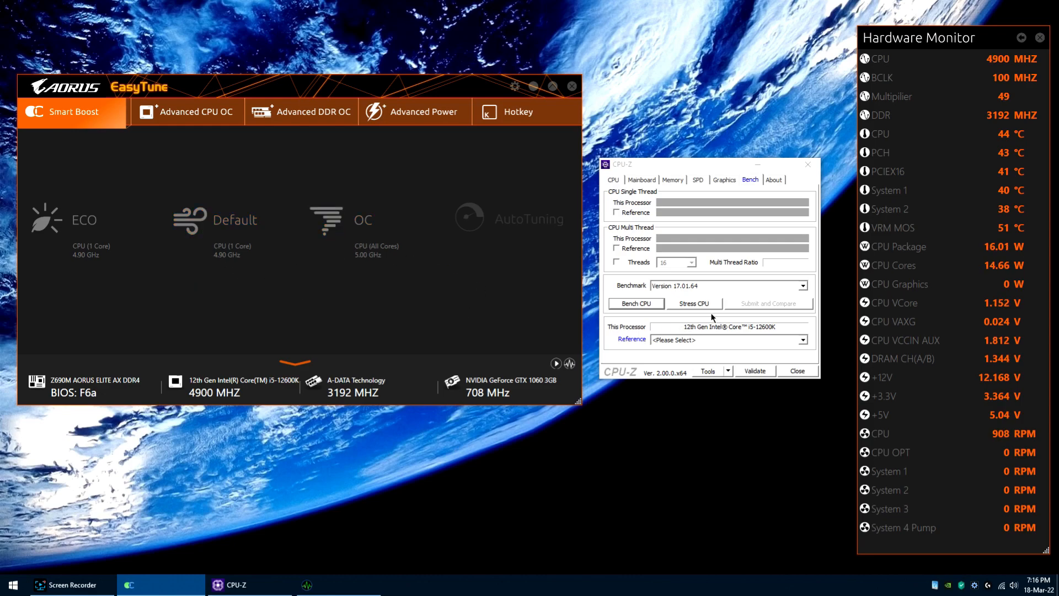
Step: Run the CPU-Z benchmark before and after applying EasyTune's 5.00 GHz OC preset, stopping each run during the multi-thread test
click(637, 303)
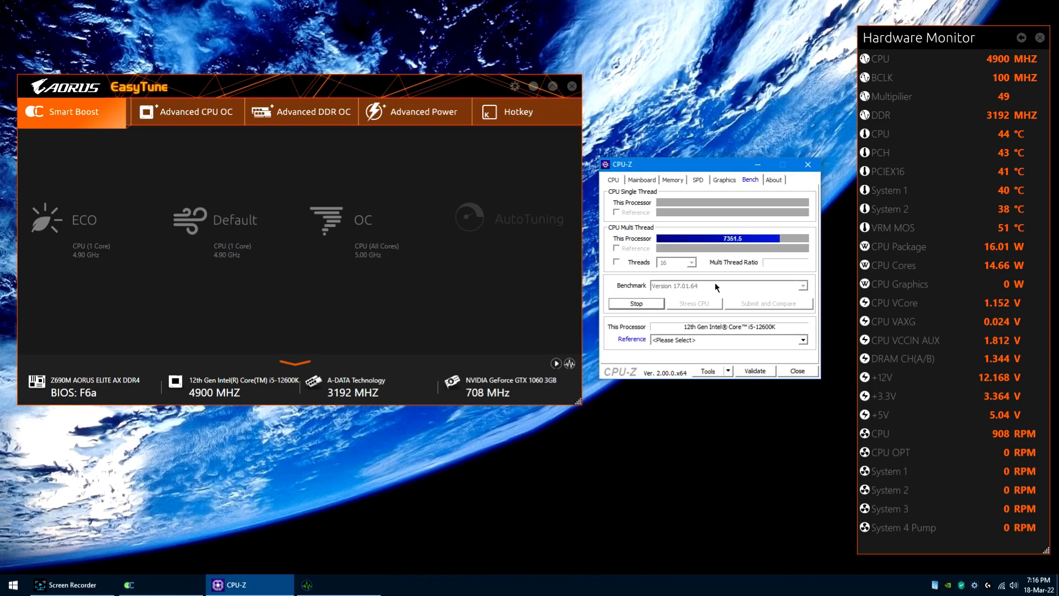
click(655, 303)
click(327, 221)
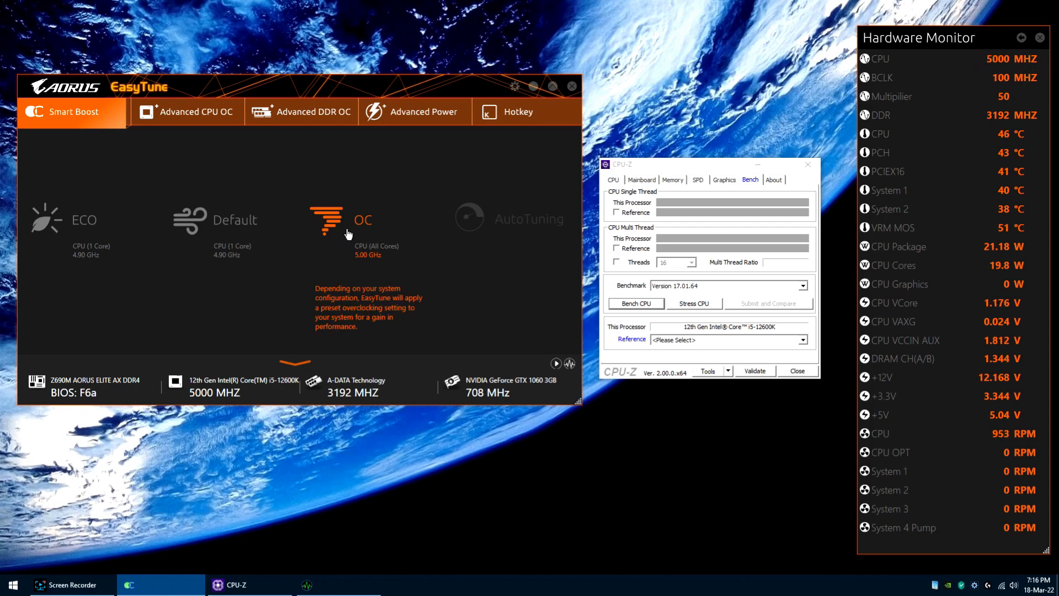
click(649, 307)
click(650, 304)
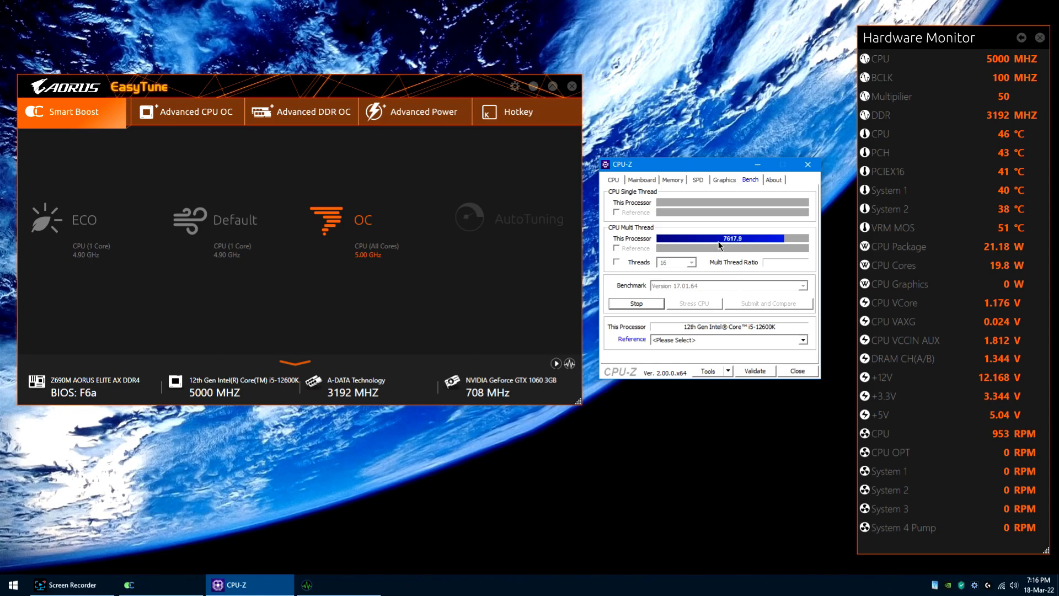
click(649, 304)
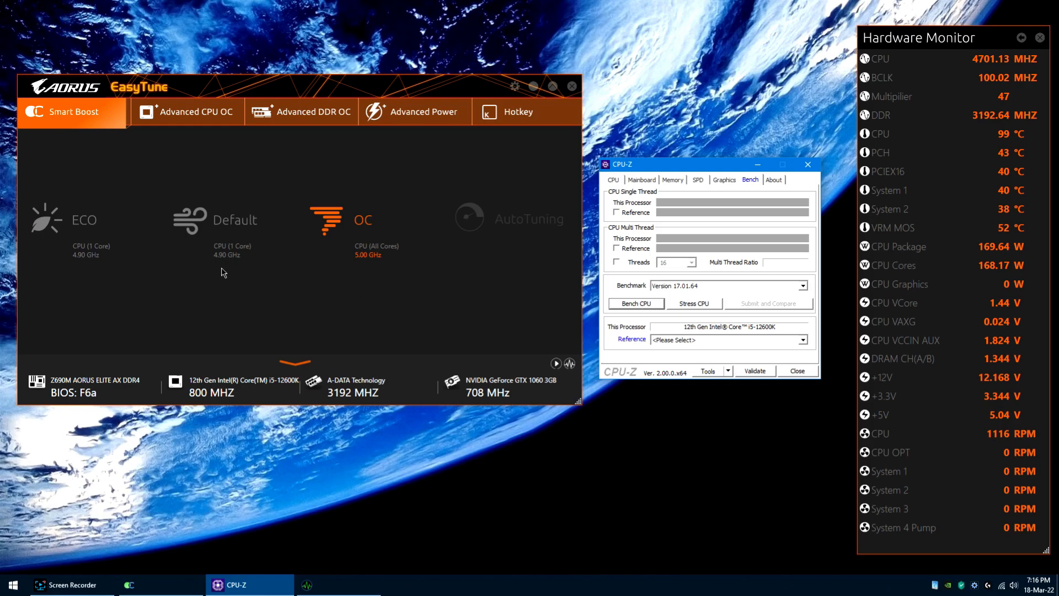
Step: Apply EasyTune's Default mode and repeat the CPU-Z benchmark, stopping it during the multi-thread test
click(186, 229)
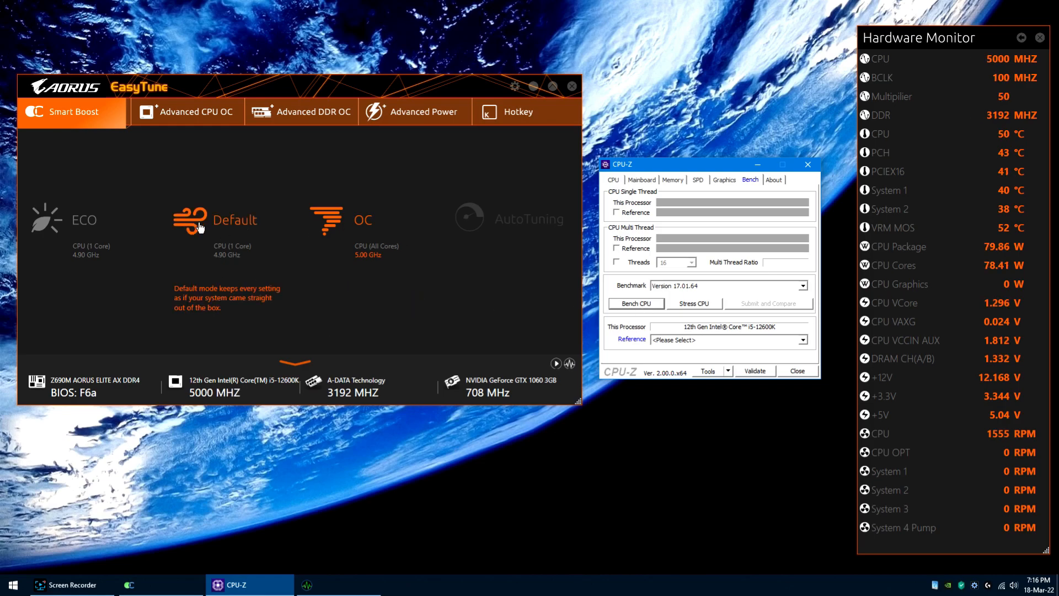
click(199, 229)
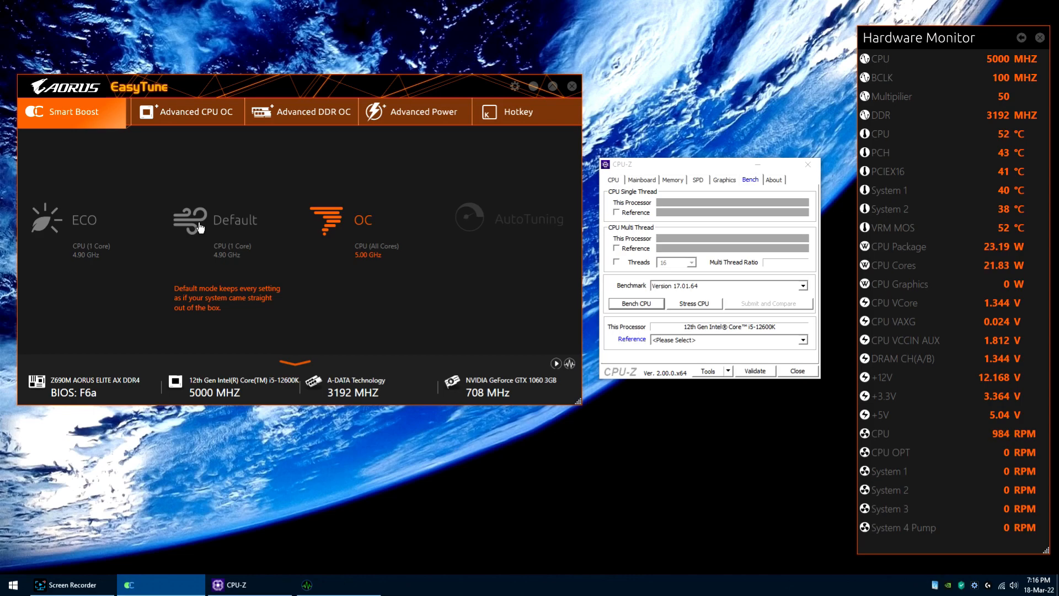
click(200, 228)
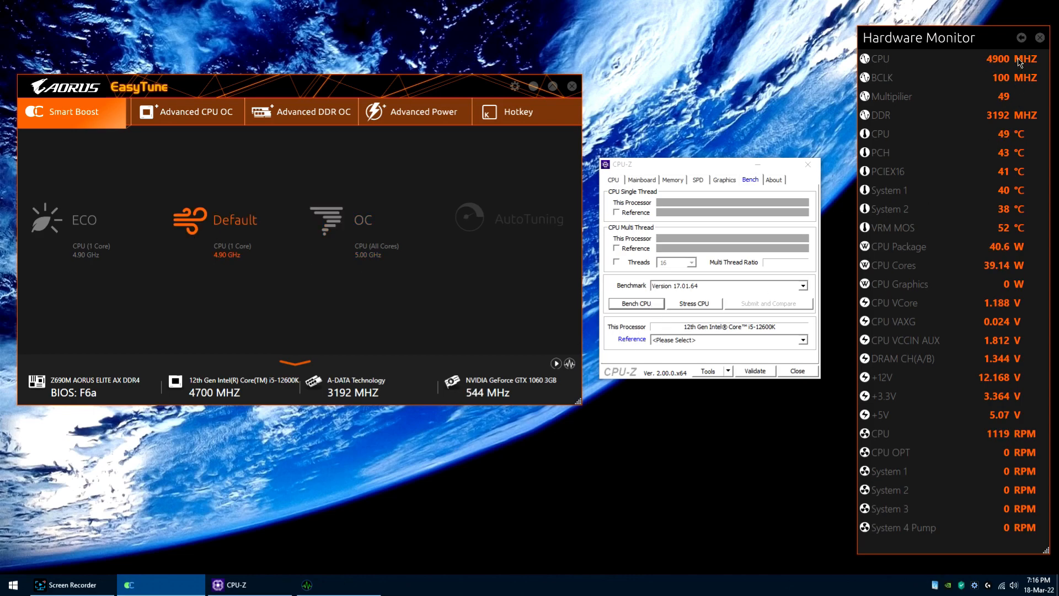
click(634, 304)
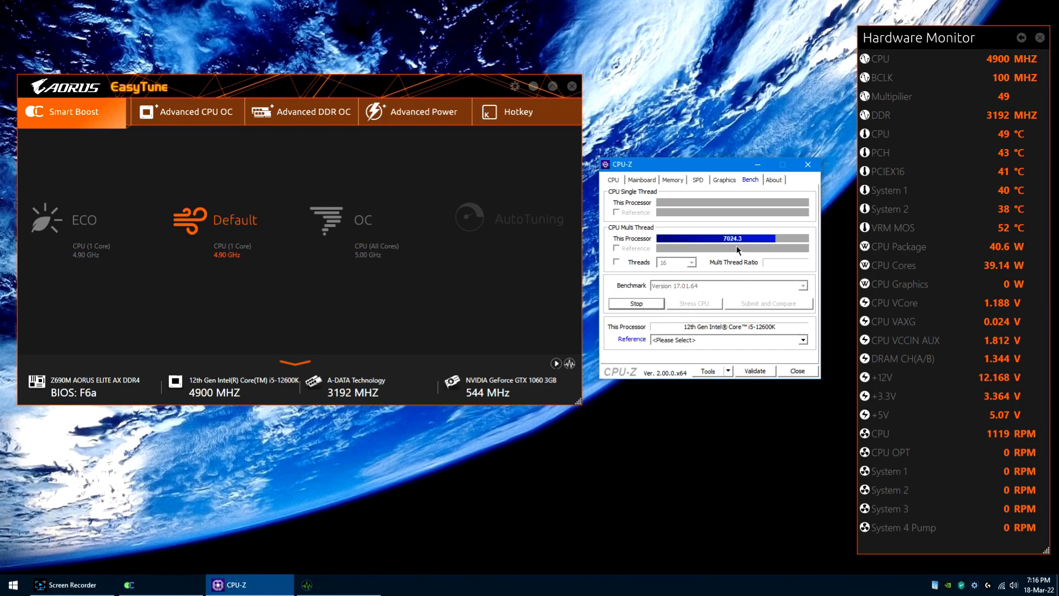
click(636, 304)
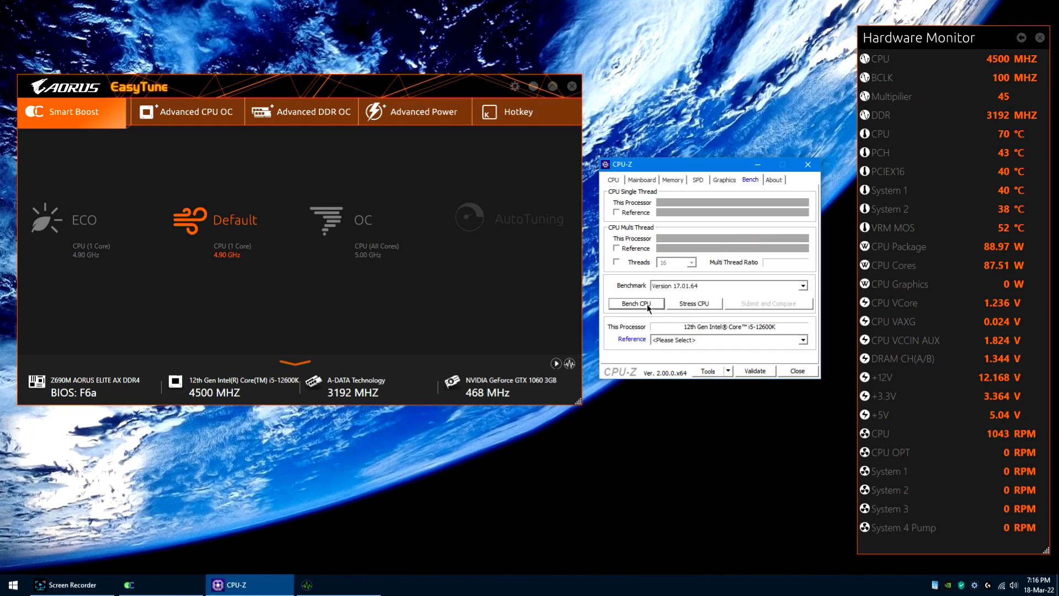
Step: Apply the ECO mode in EasyTune's Smart Boost
click(53, 234)
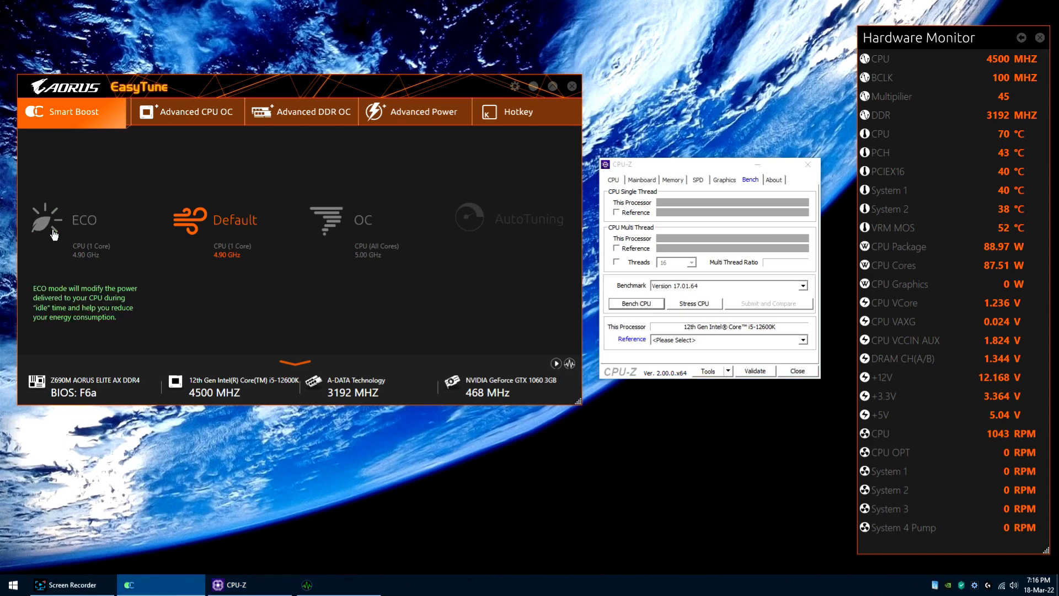
click(53, 234)
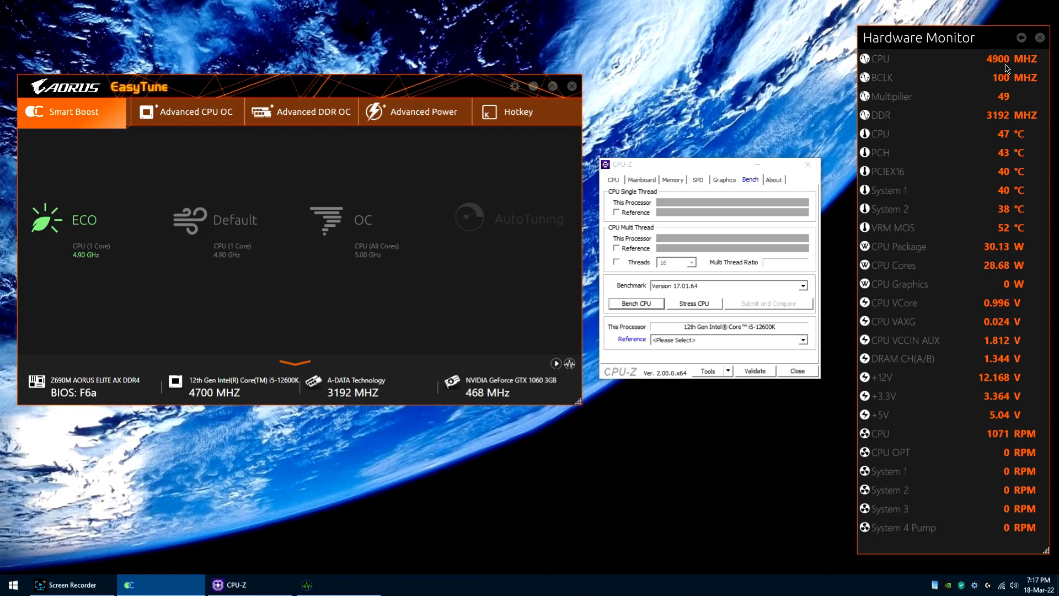
Step: Run the CPU-Z benchmark with ECO mode active, stopping it during the multi-thread test
click(641, 307)
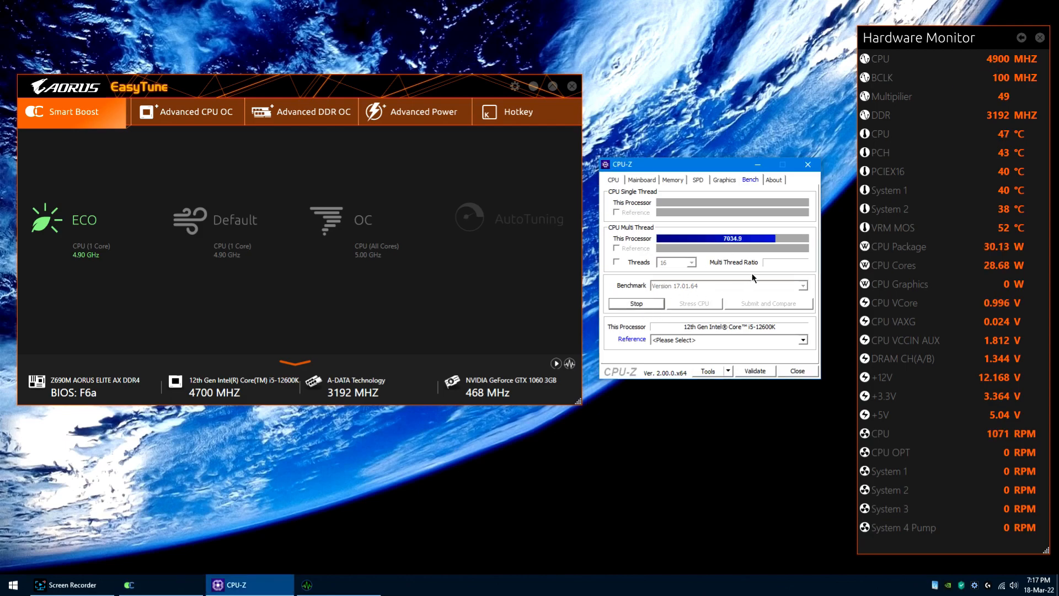
click(637, 304)
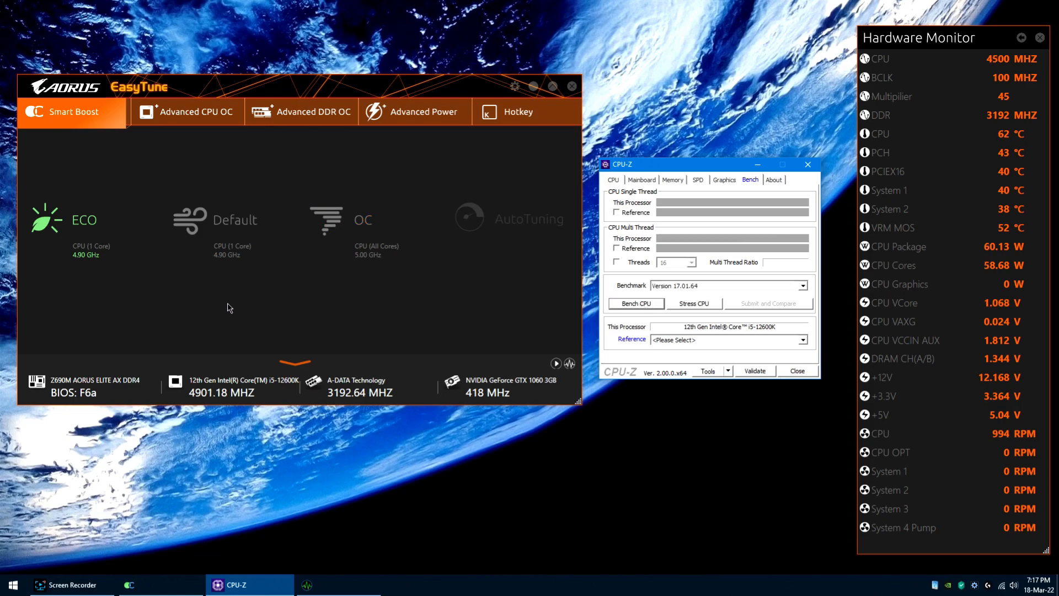
Step: Examine the frequency, voltage and power limit settings in EasyTune's Advanced CPU OC, and exit the leftmost background app in the notification area
click(193, 123)
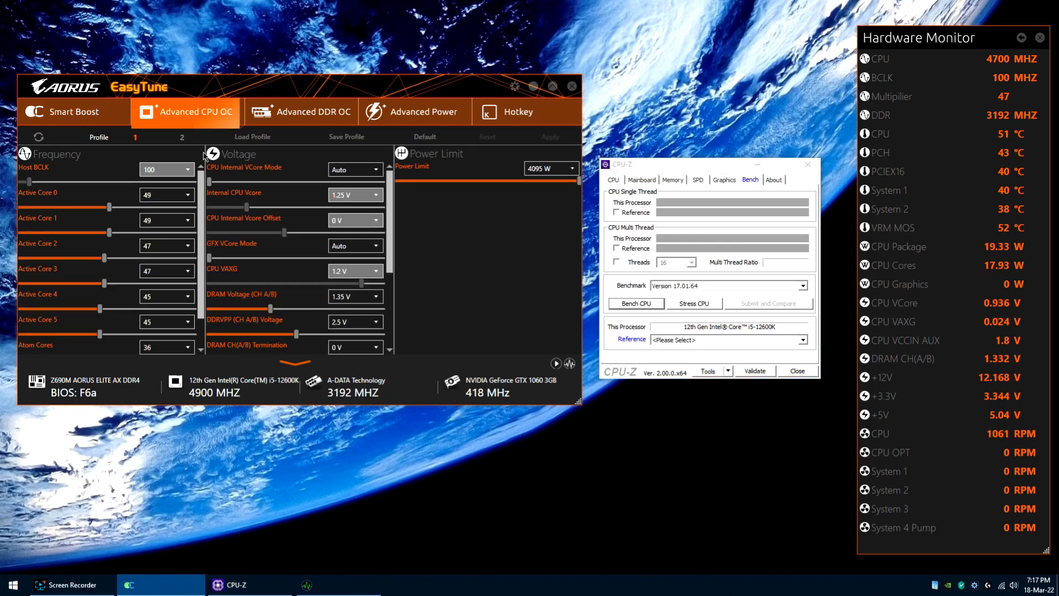
scroll(204, 199, down, 2)
scroll(204, 199, down, 1)
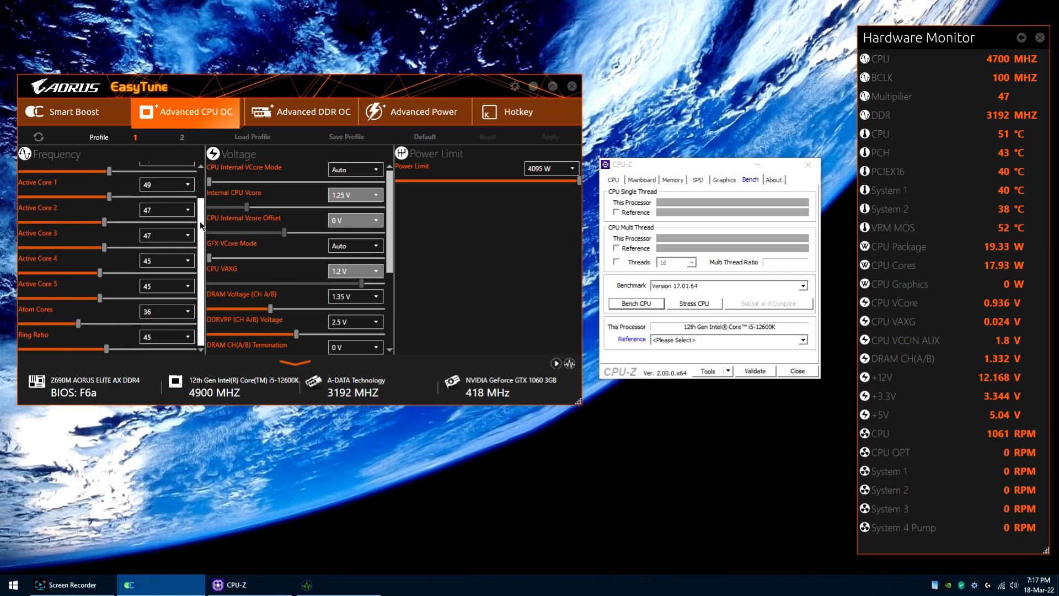
drag(389, 237, 388, 314)
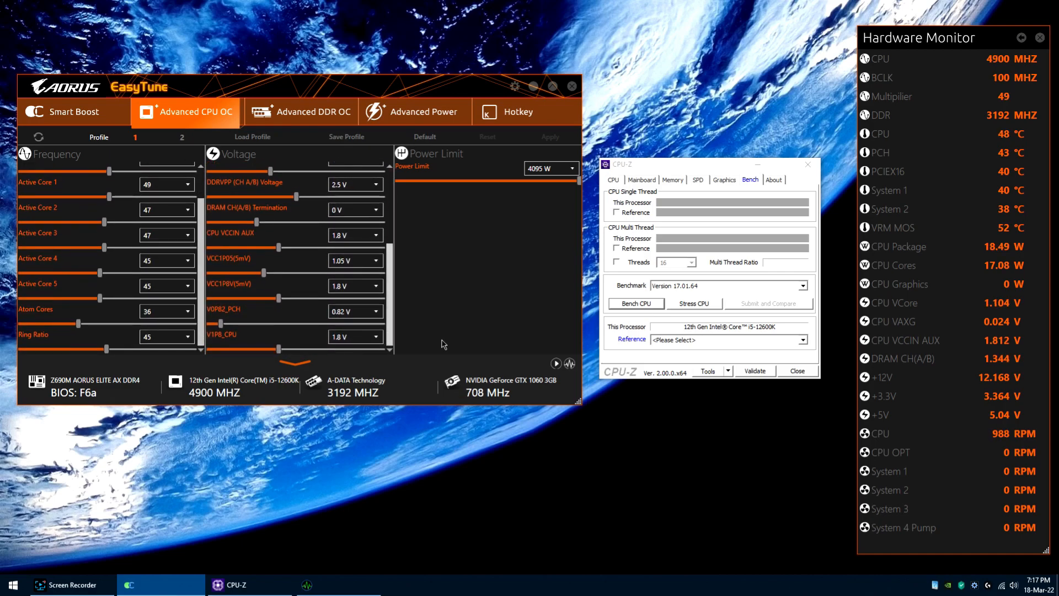
right_click(934, 585)
click(921, 577)
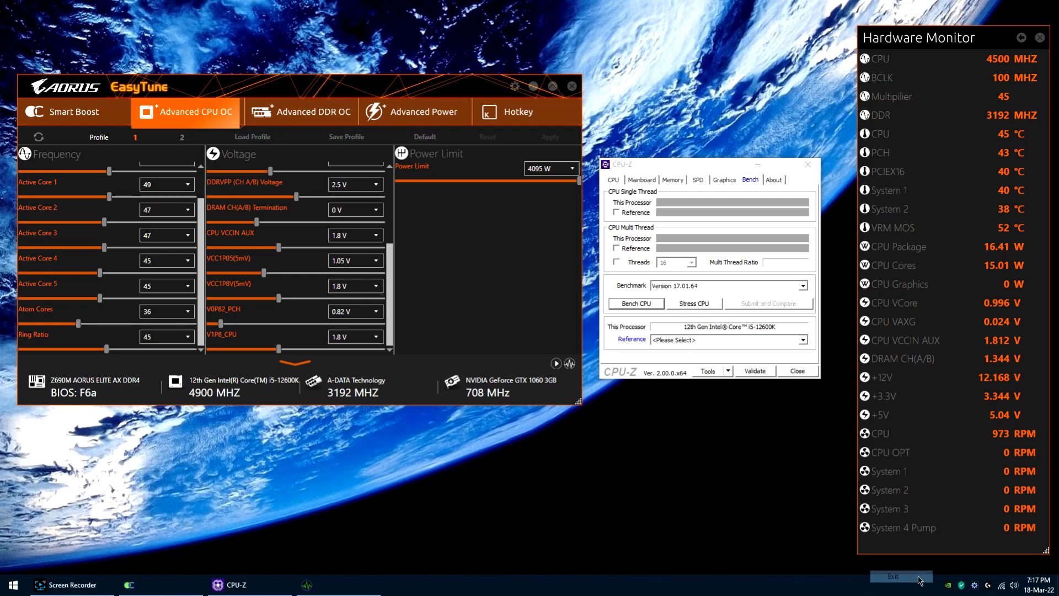
drag(387, 283, 378, 176)
Step: Review EasyTune's Advanced DDR OC timings, Advanced Power protection settings and Hotkey profile shortcuts
click(302, 117)
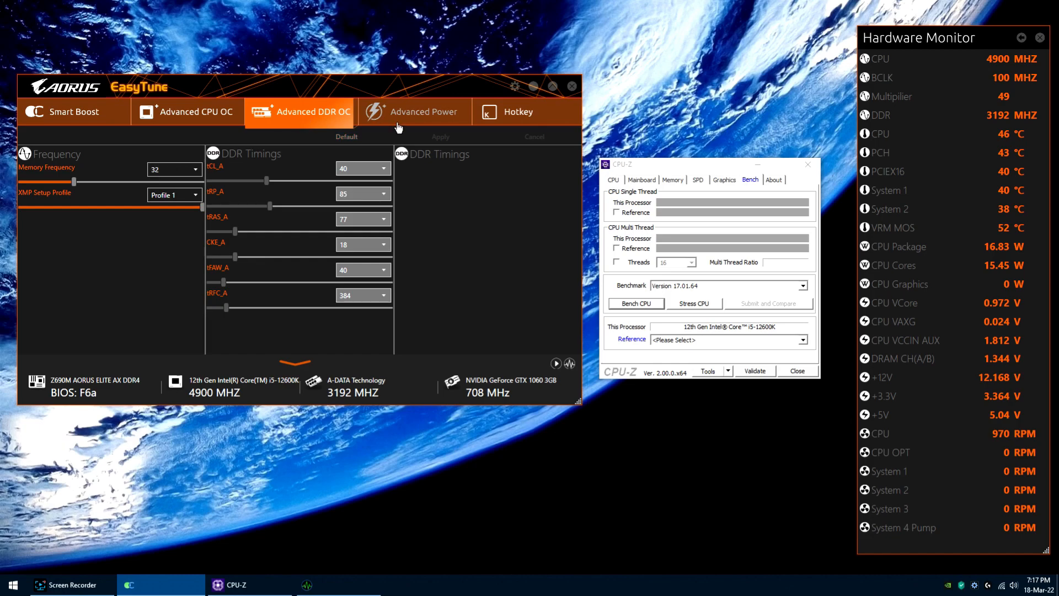
click(421, 119)
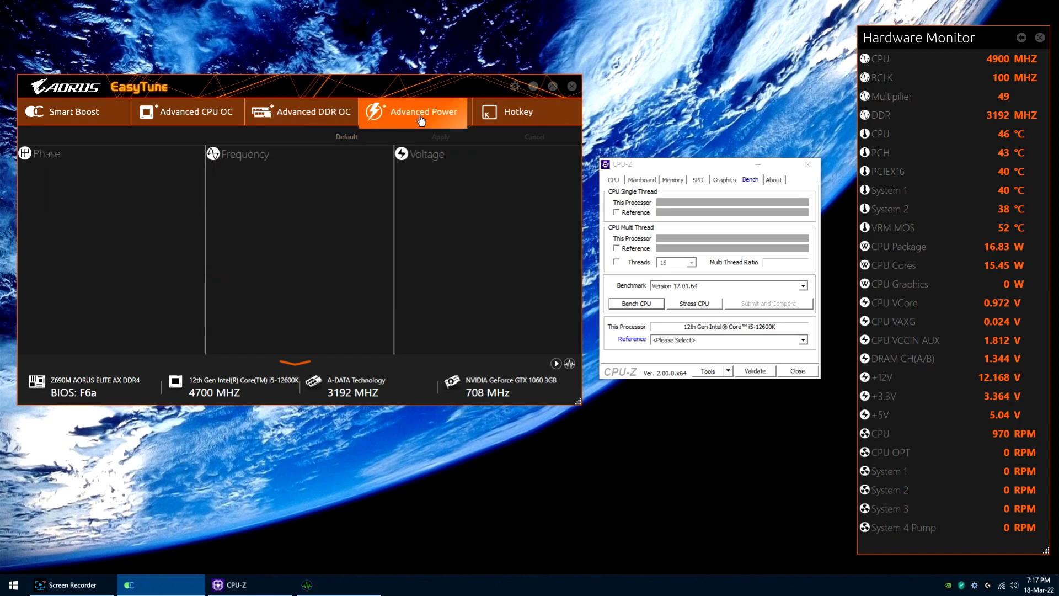
click(511, 114)
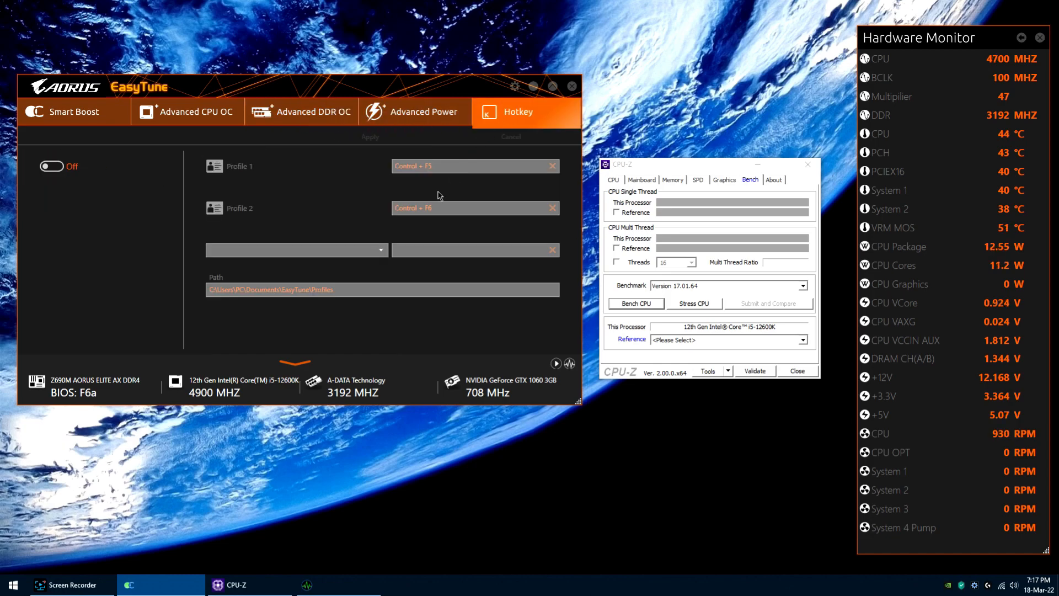
Step: Apply the Default mode in EasyTune's Smart Boost and close EasyTune
click(62, 112)
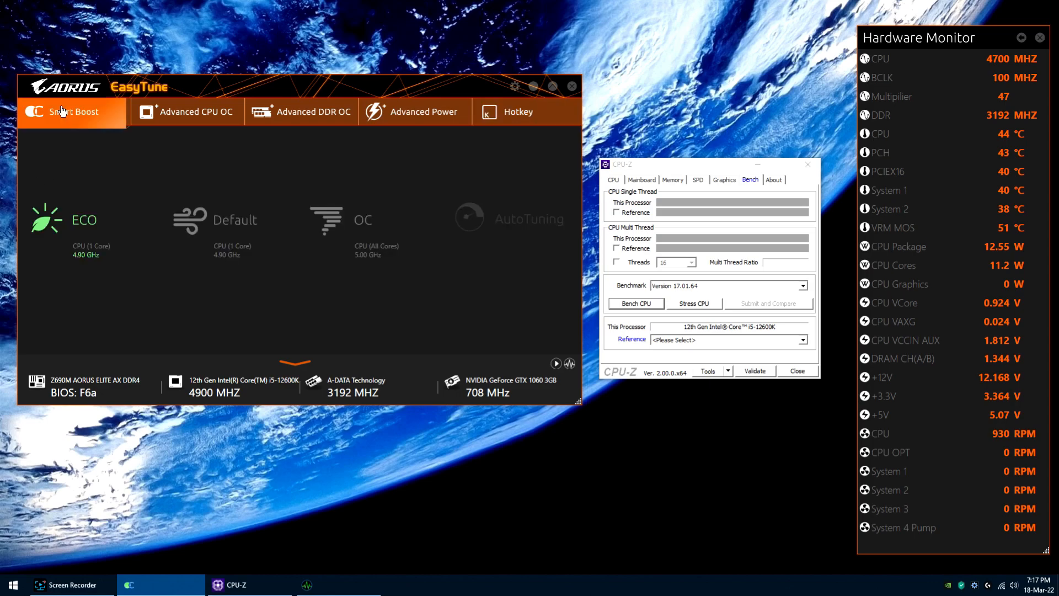
click(215, 228)
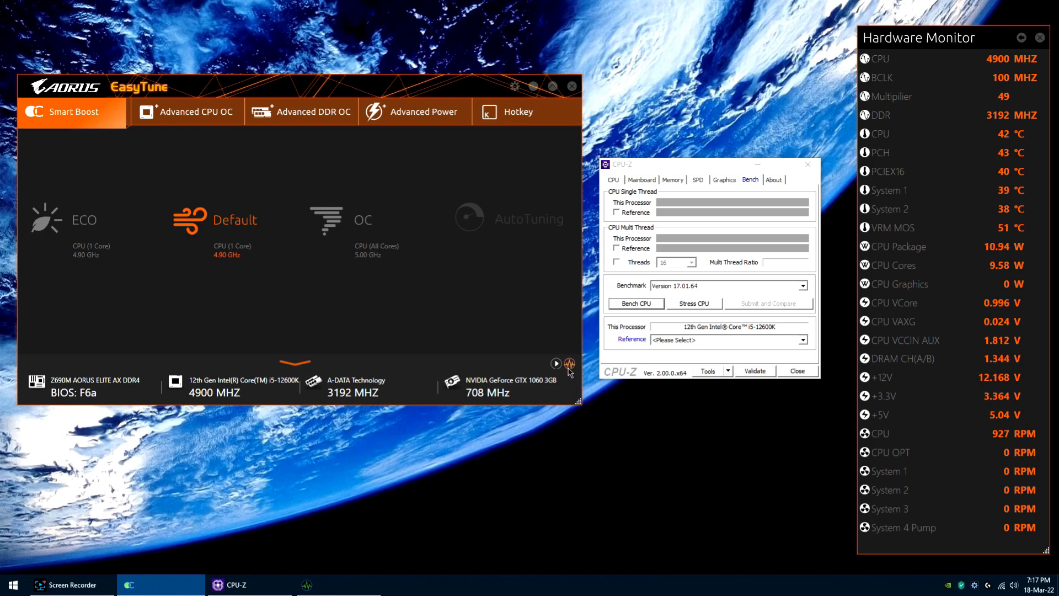
click(572, 87)
Step: Run the CPU-Z benchmark with EasyTune closed, stop it during the multi-thread test, and close CPU-Z
click(640, 305)
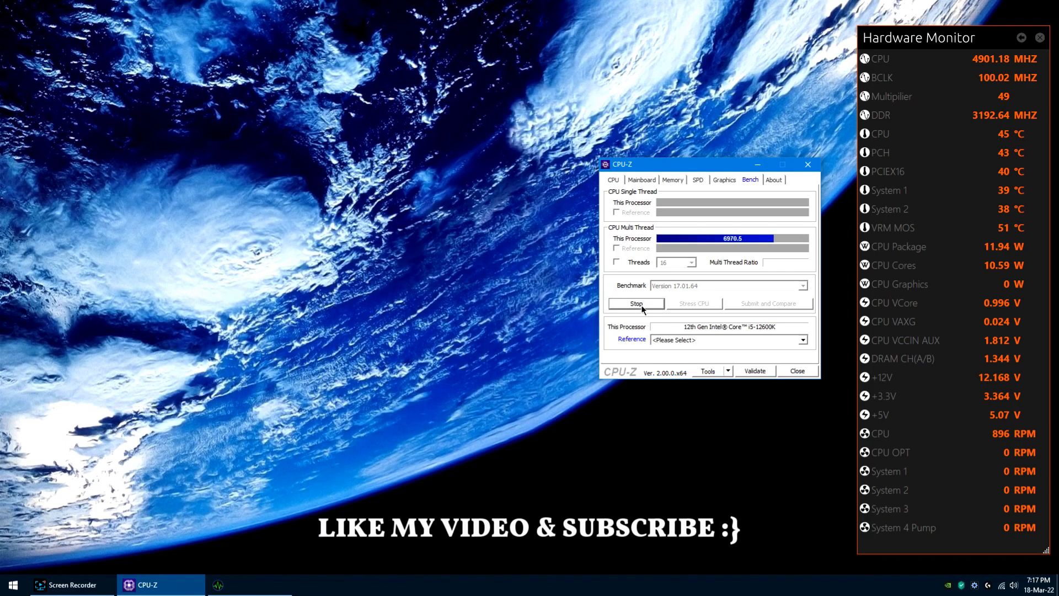
click(641, 305)
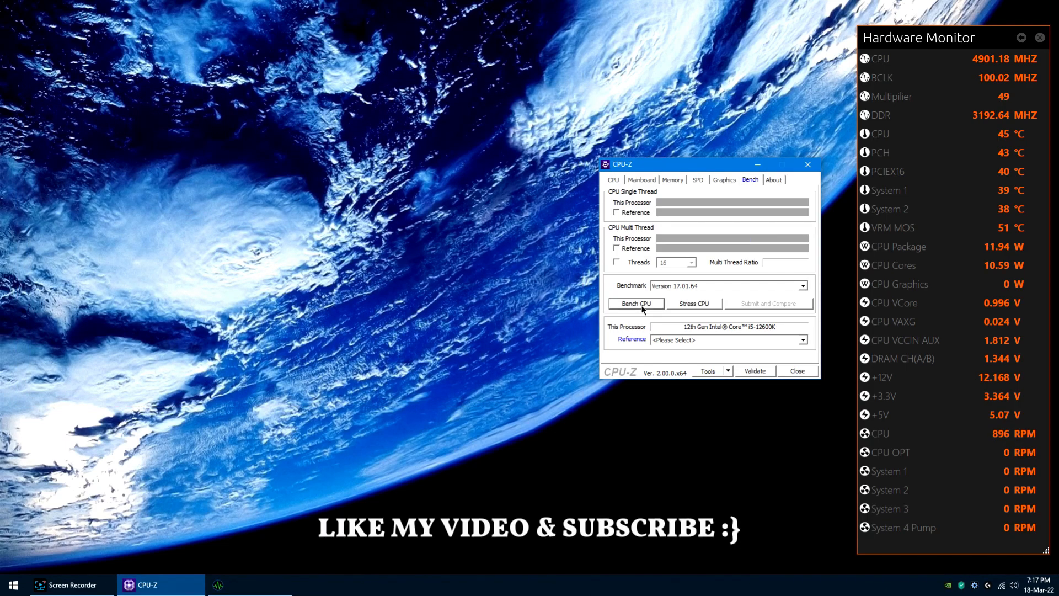
click(799, 372)
click(160, 585)
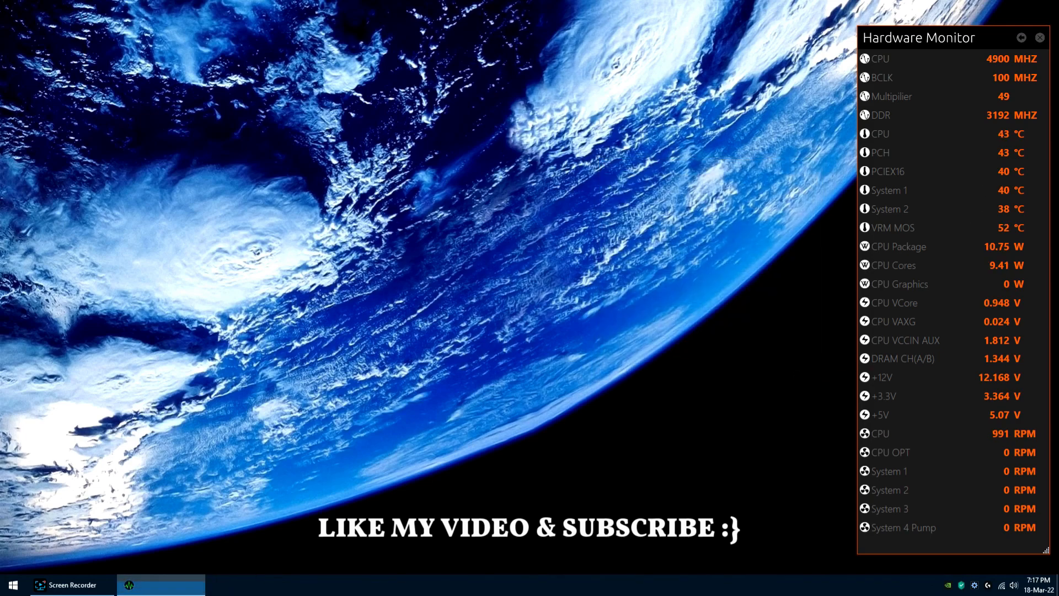